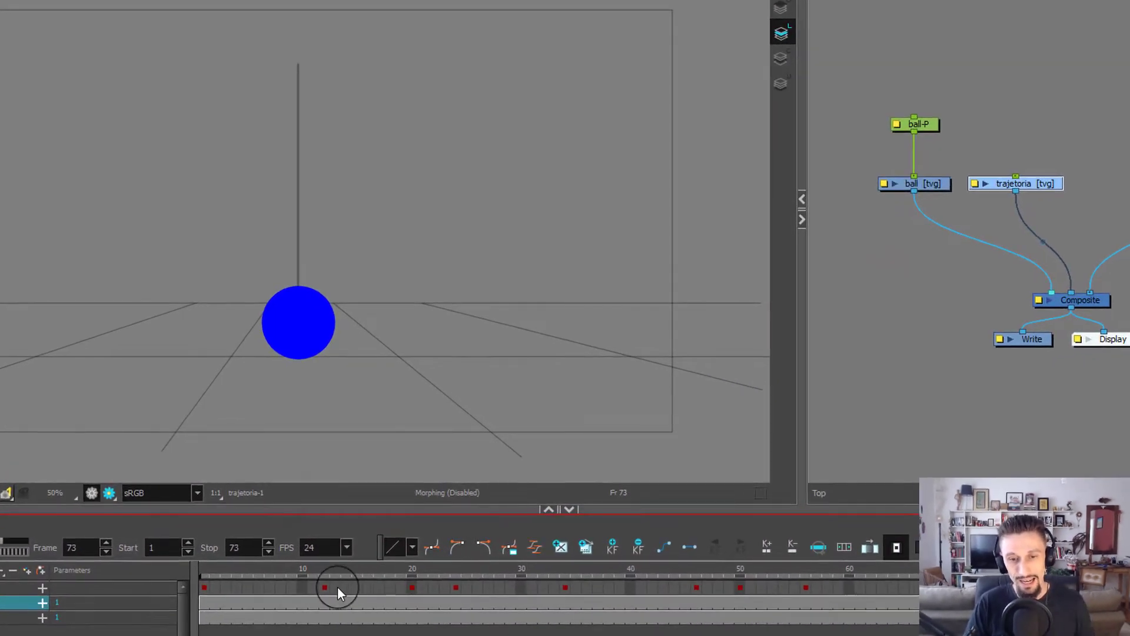
# Convert the ball-P keyframes from frame 12 through frame 56 to motion keyframes
pyautogui.click(326, 587)
pyautogui.hotkey('ctrl', 'k')
pyautogui.keyDown('shift'); pyautogui.click(806, 587); pyautogui.keyUp('shift')
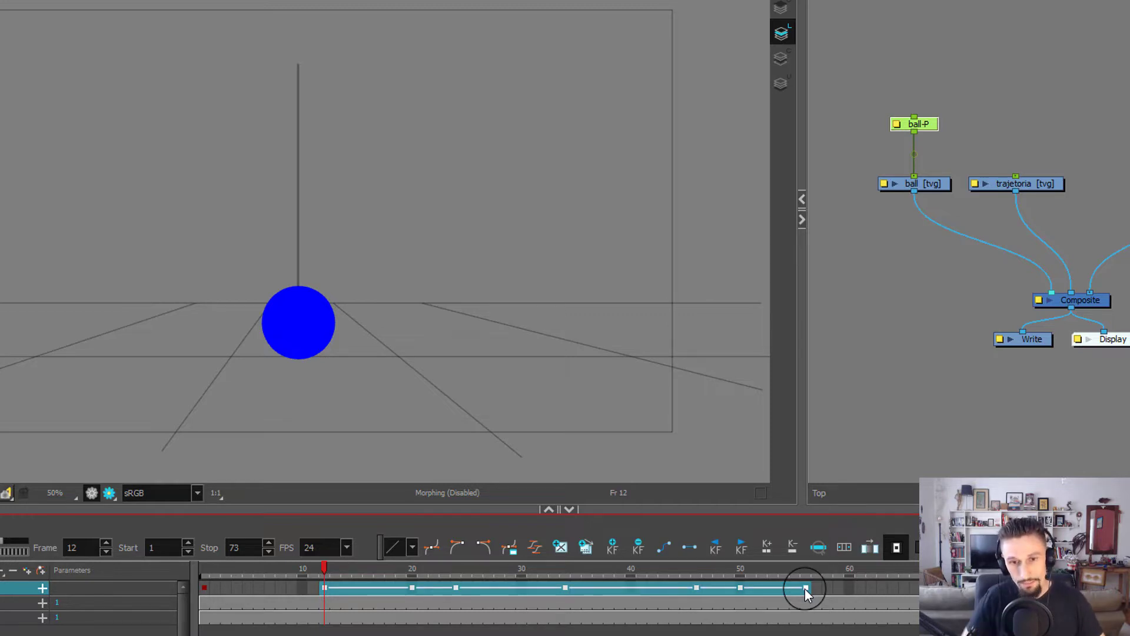
pyautogui.click(870, 610)
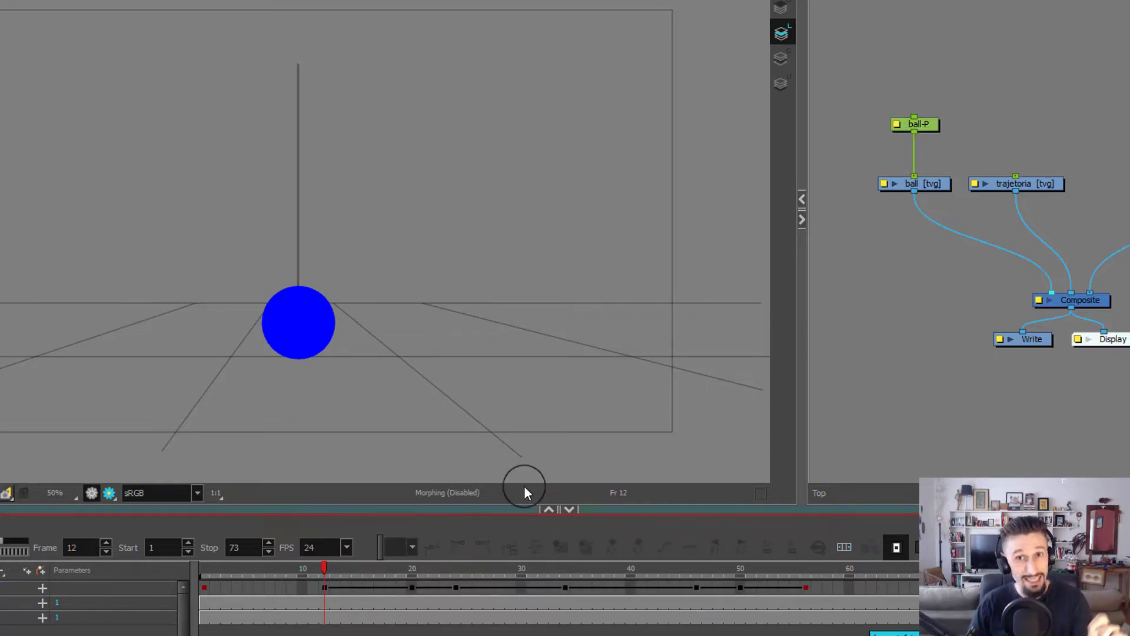
pyautogui.click(494, 447)
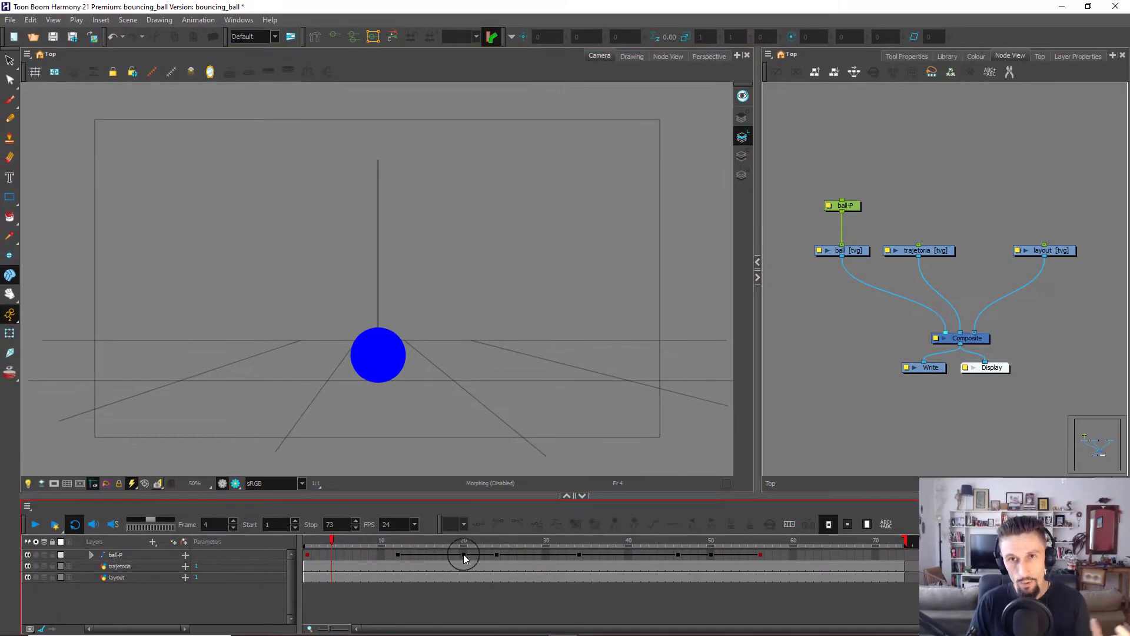
# Examine the ball's interpolated in-betweens between frames 12 and 20 with onion skin, leaving onion skin off when done
pyautogui.click(464, 555)
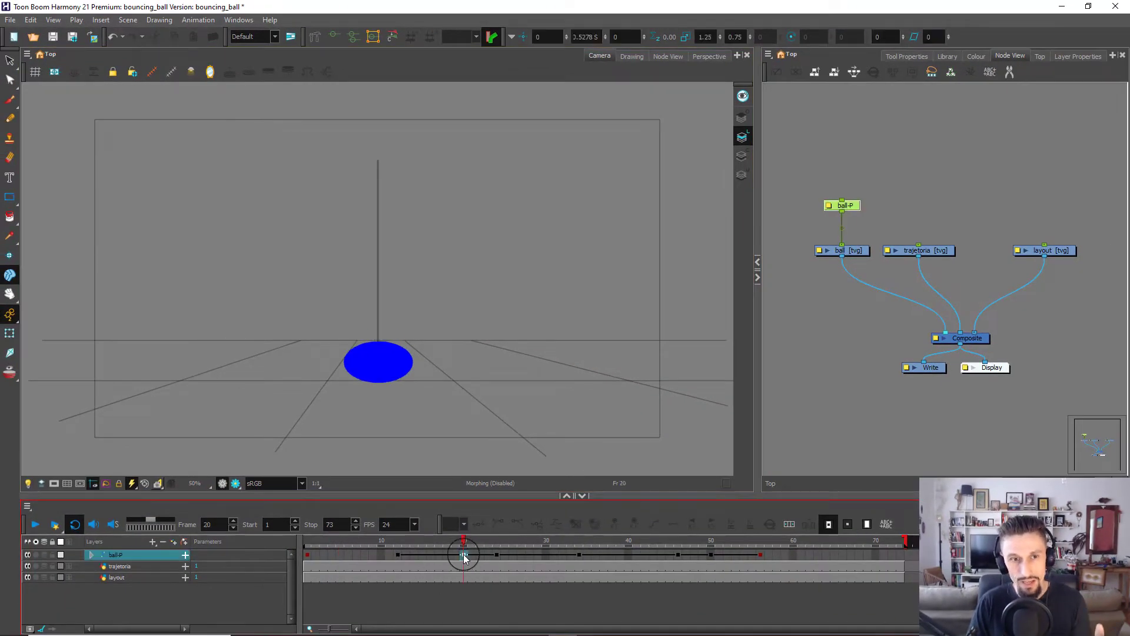
pyautogui.click(10, 373)
pyautogui.click(407, 540)
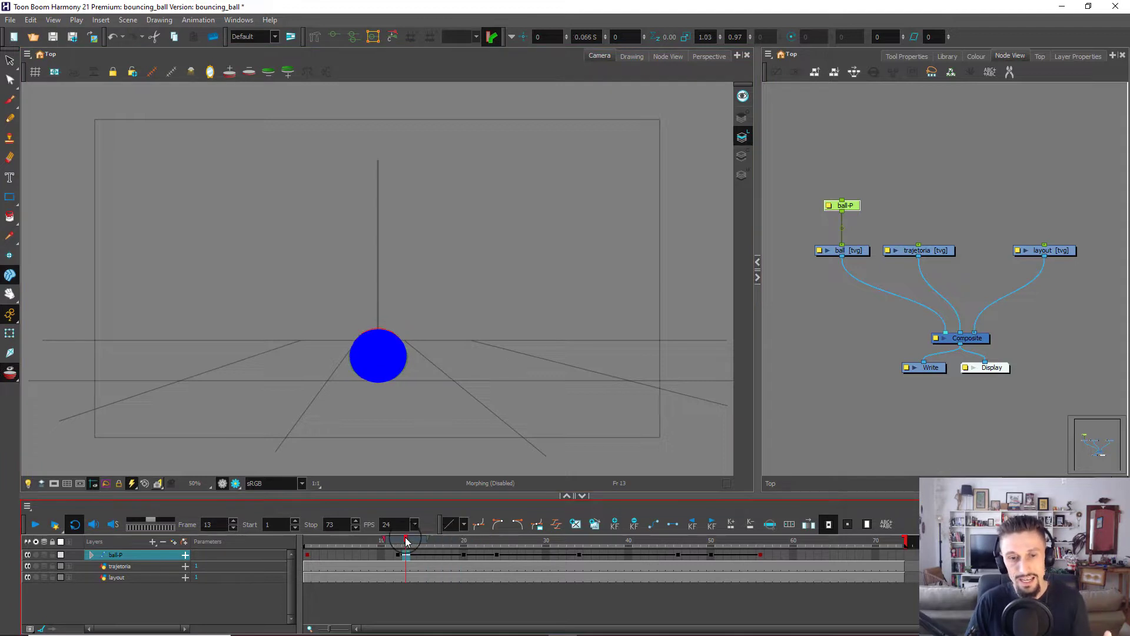
pyautogui.moveTo(407, 540); pyautogui.dragTo(464, 541)
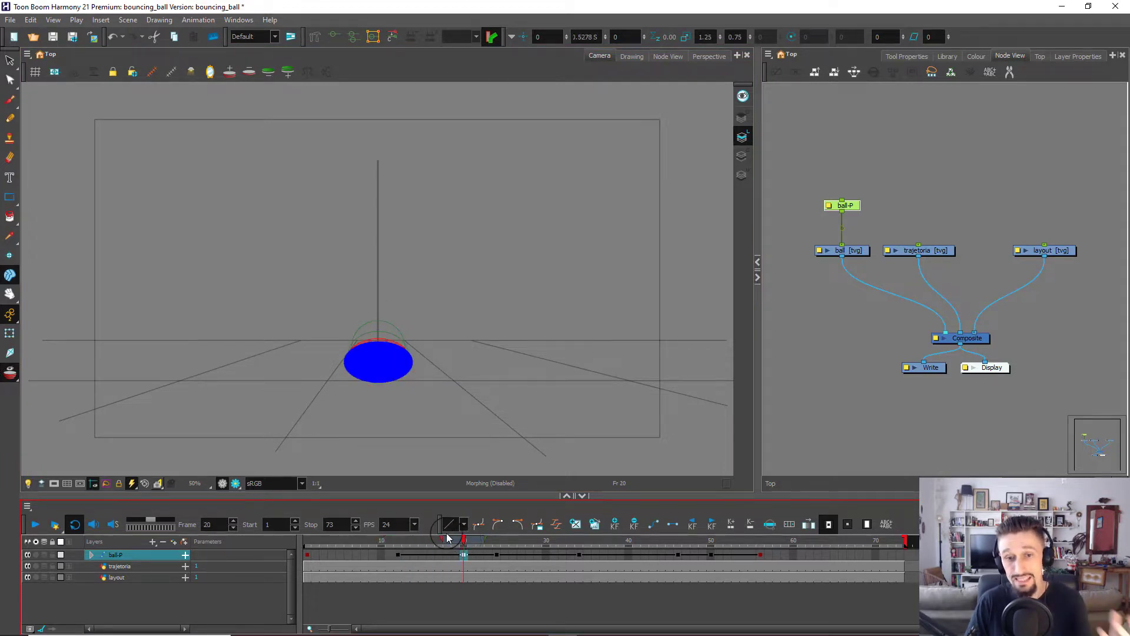
pyautogui.click(396, 280)
pyautogui.scroll(2, 401, 282)
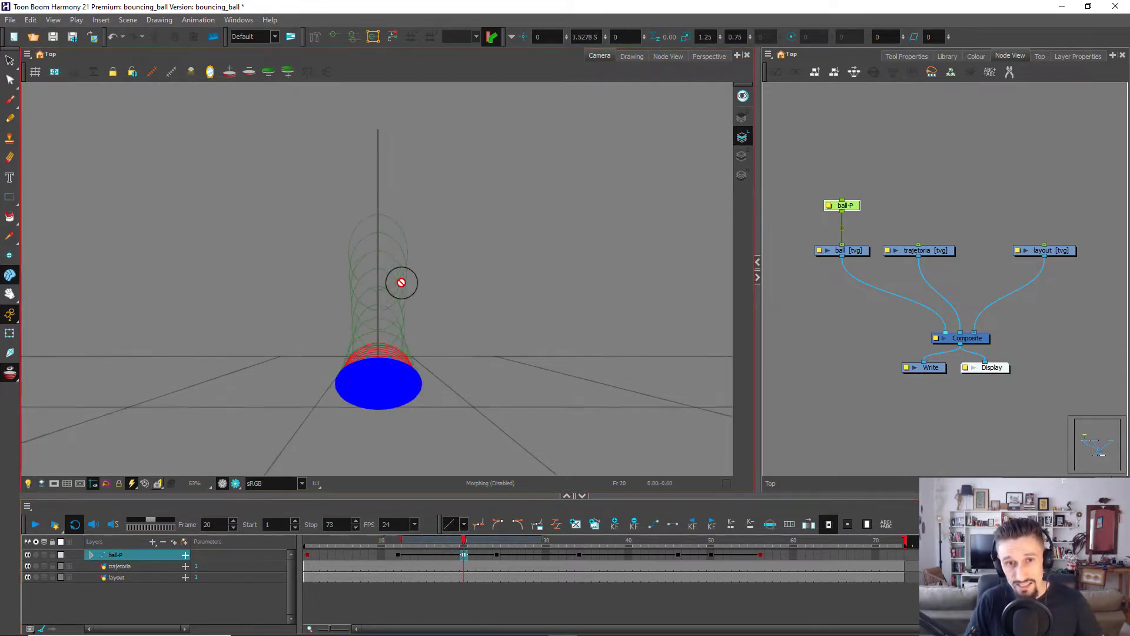
pyautogui.scroll(2, 402, 283)
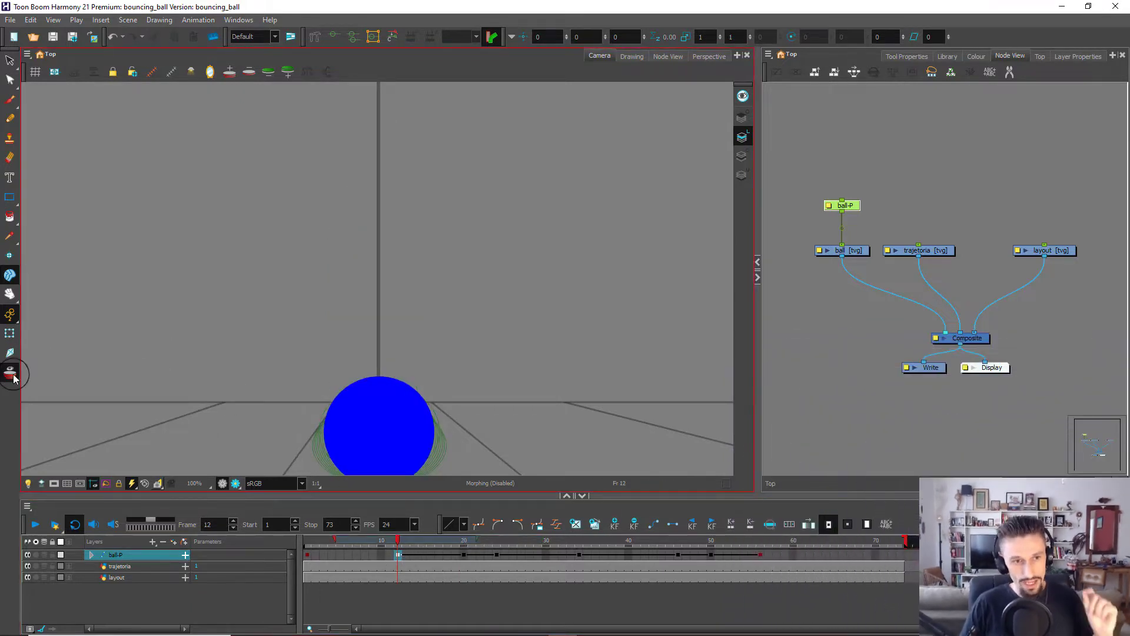
pyautogui.click(10, 372)
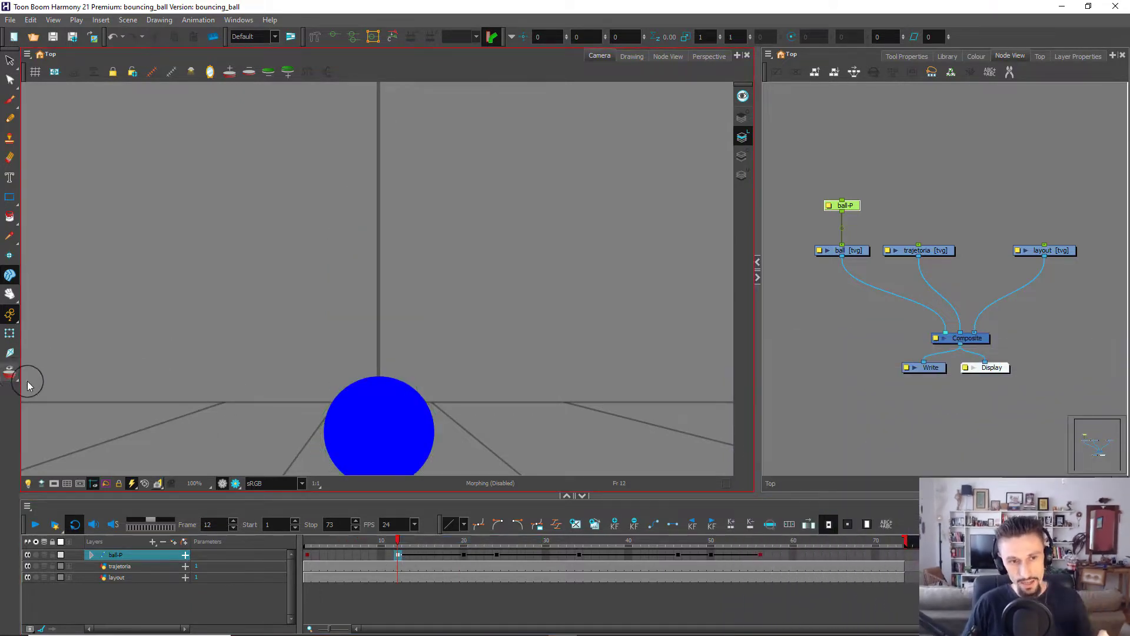
# Convert the ball-P keyframes from frame 12 through frame 56 to stop-motion keyframes
pyautogui.keyDown('shift'); pyautogui.click(761, 555); pyautogui.keyUp('shift')
pyautogui.hotkey('ctrl', 'l')
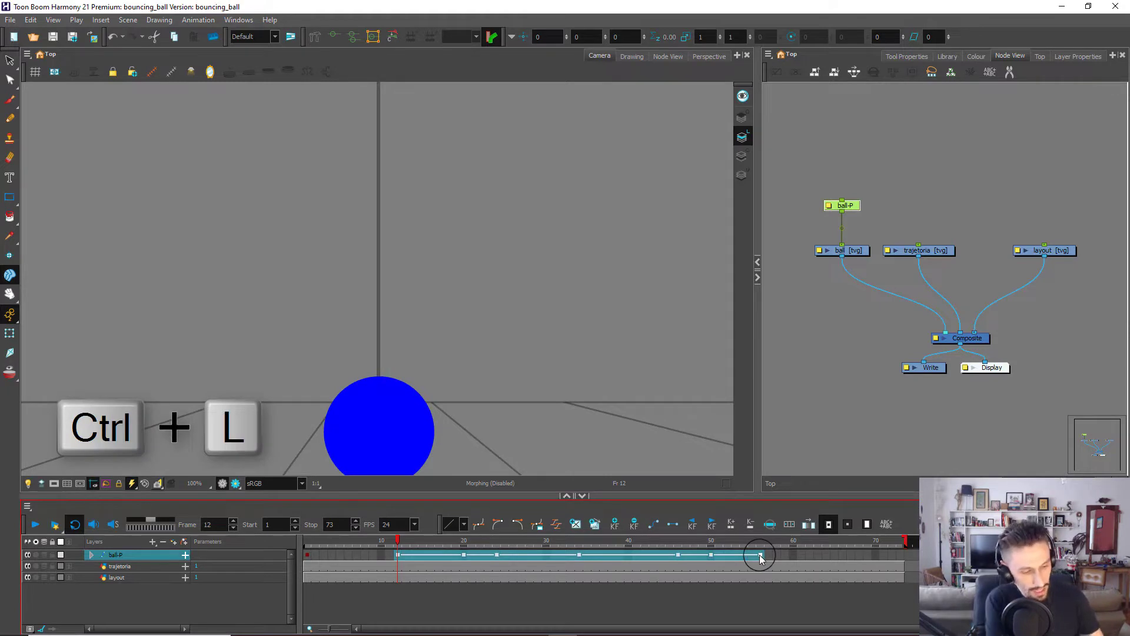
pyautogui.hotkey('ctrl', 'l')
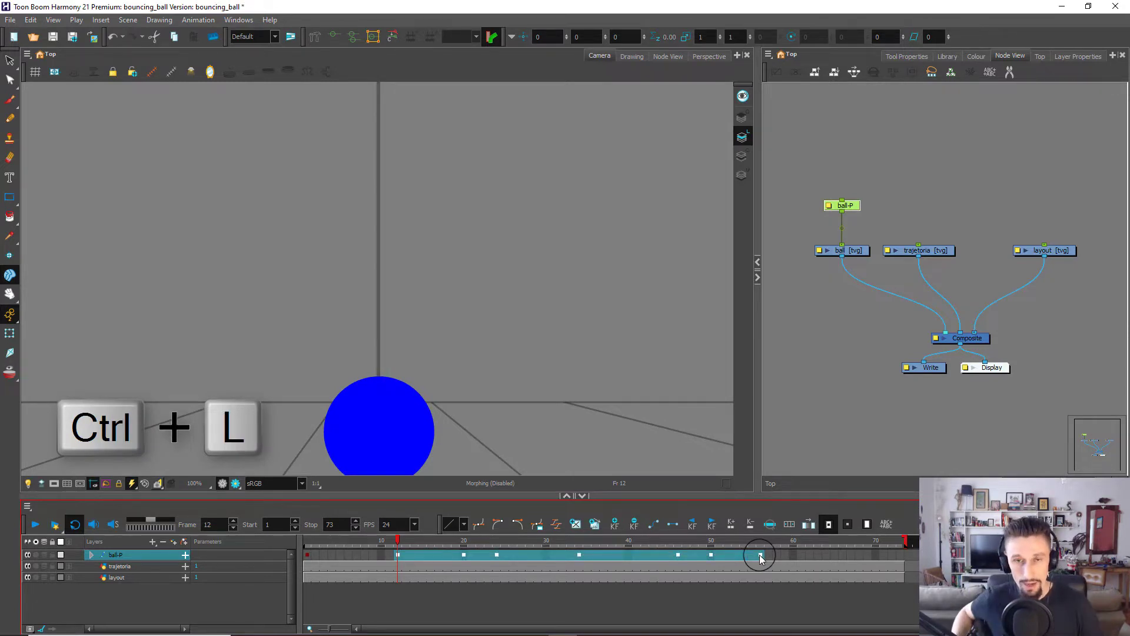
pyautogui.scroll(-3, 450, 263)
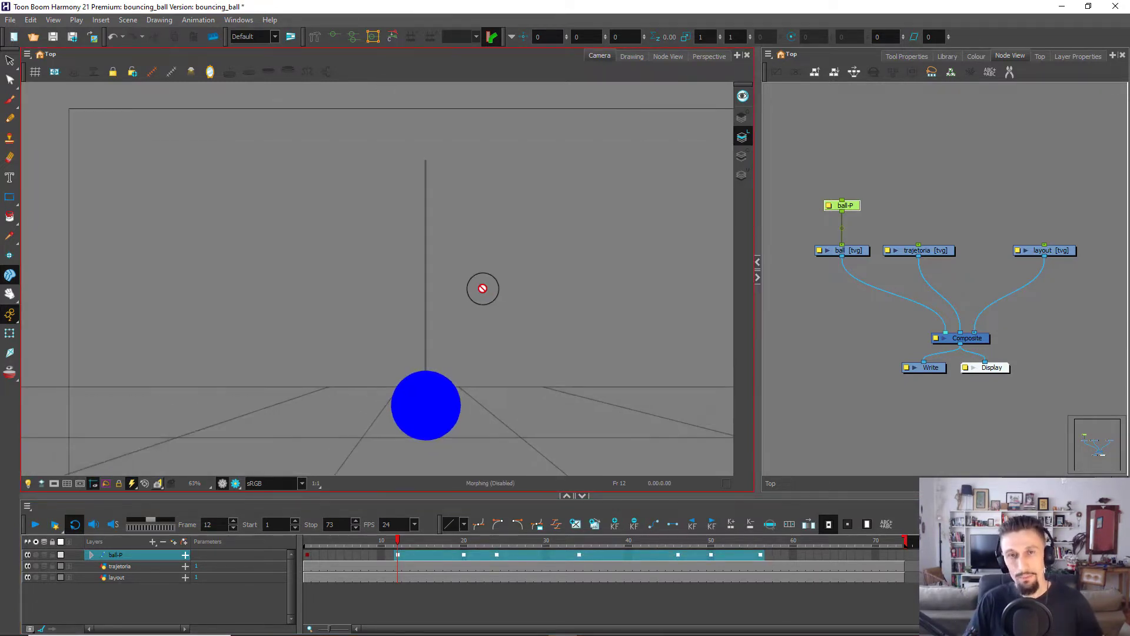
pyautogui.click(414, 554)
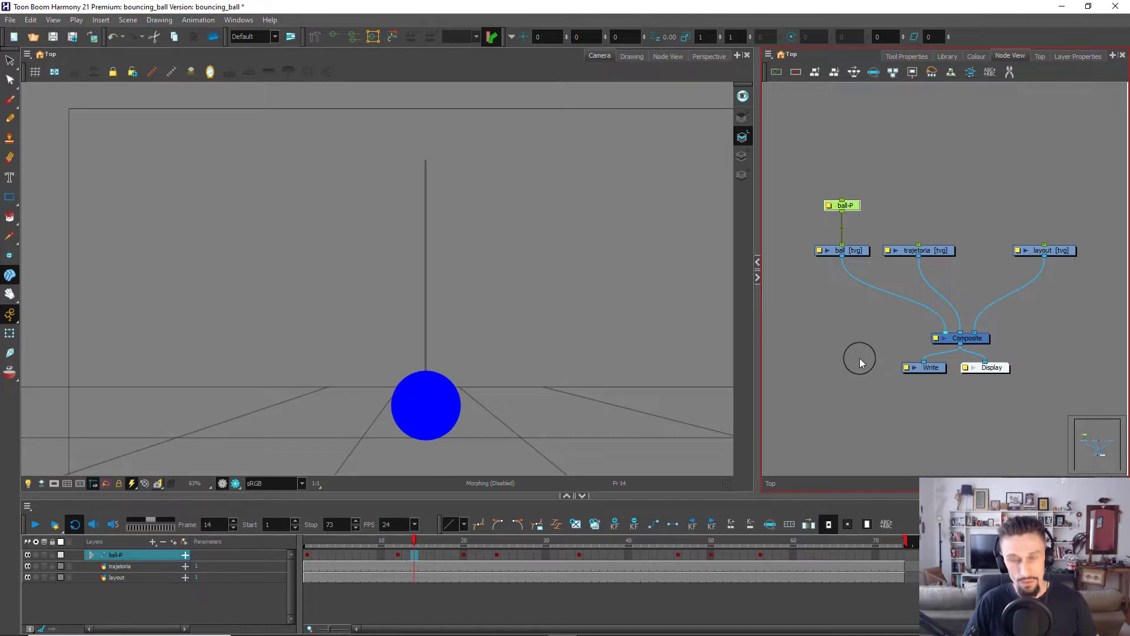
# Add a drawing layer named timechart and place its node beside the ball node, connected to the Composite
pyautogui.hotkey('ctrl', 'r')
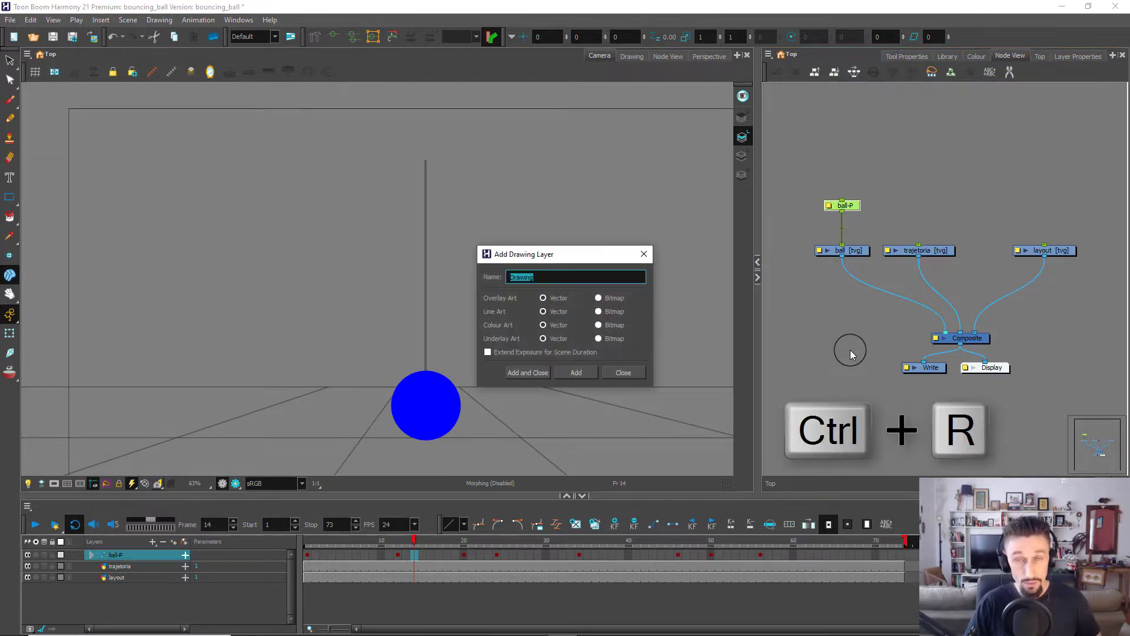
pyautogui.write('timechart')
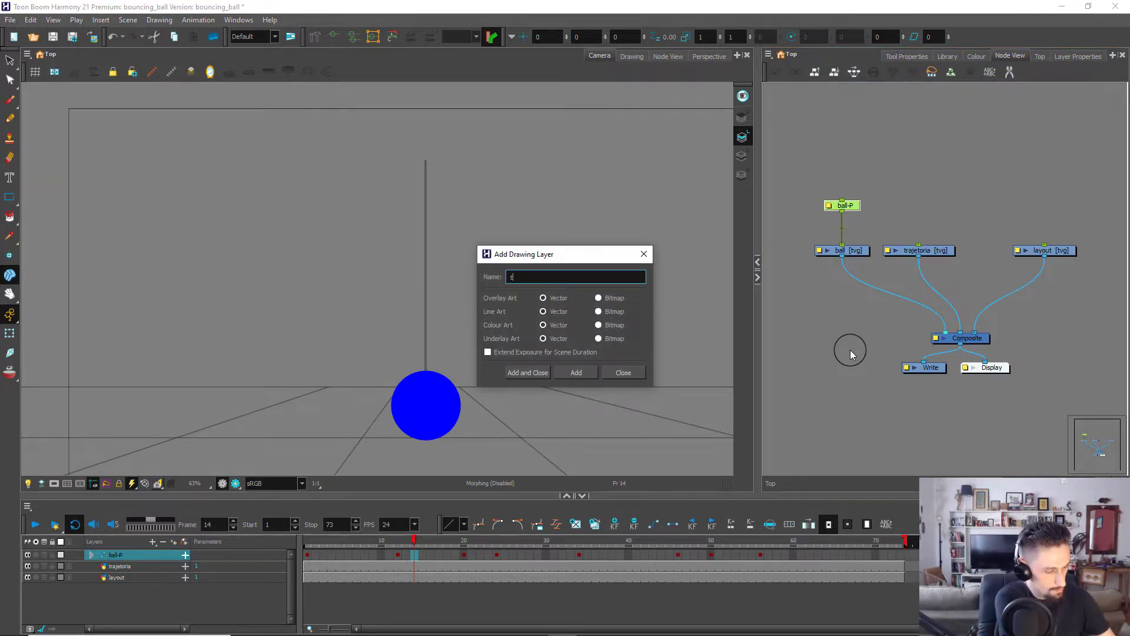
pyautogui.click(537, 375)
pyautogui.moveTo(972, 341); pyautogui.dragTo(771, 256)
pyautogui.moveTo(909, 330); pyautogui.dragTo(941, 334)
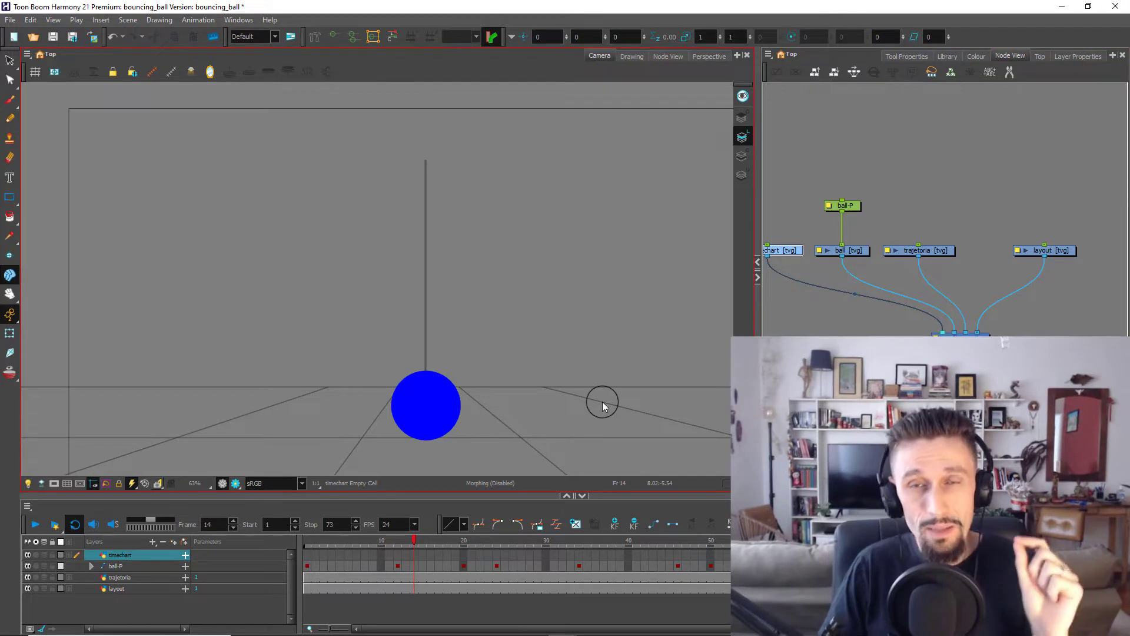
# Compare the ball's key poses at frames 12 and 20 and examine the frames between them
pyautogui.moveTo(415, 541); pyautogui.dragTo(400, 541)
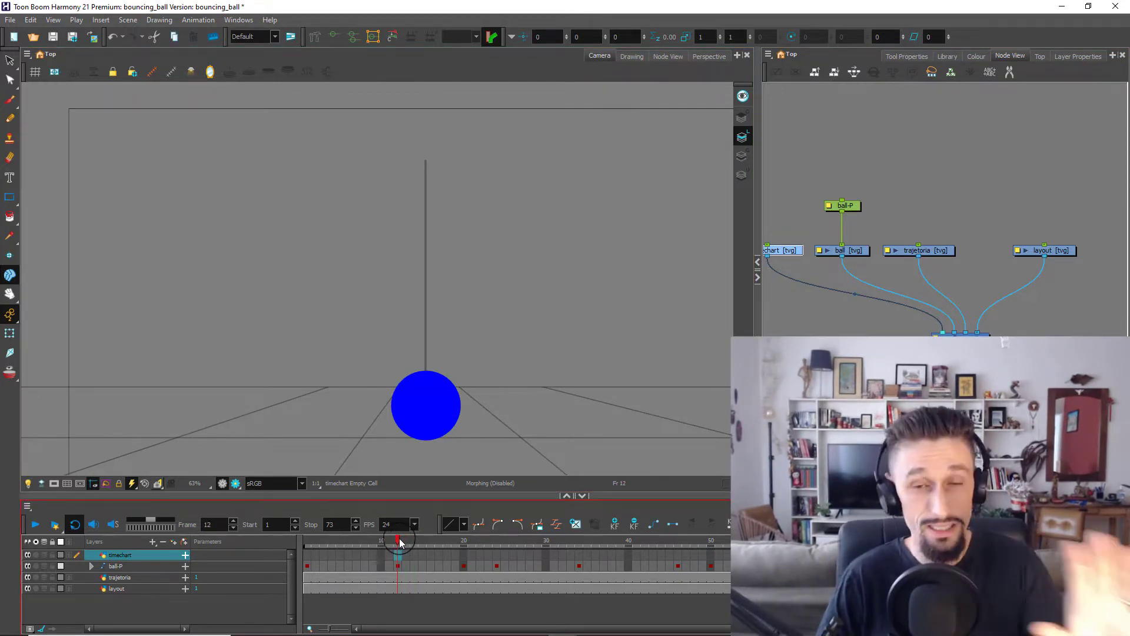
pyautogui.moveTo(399, 542); pyautogui.dragTo(467, 543)
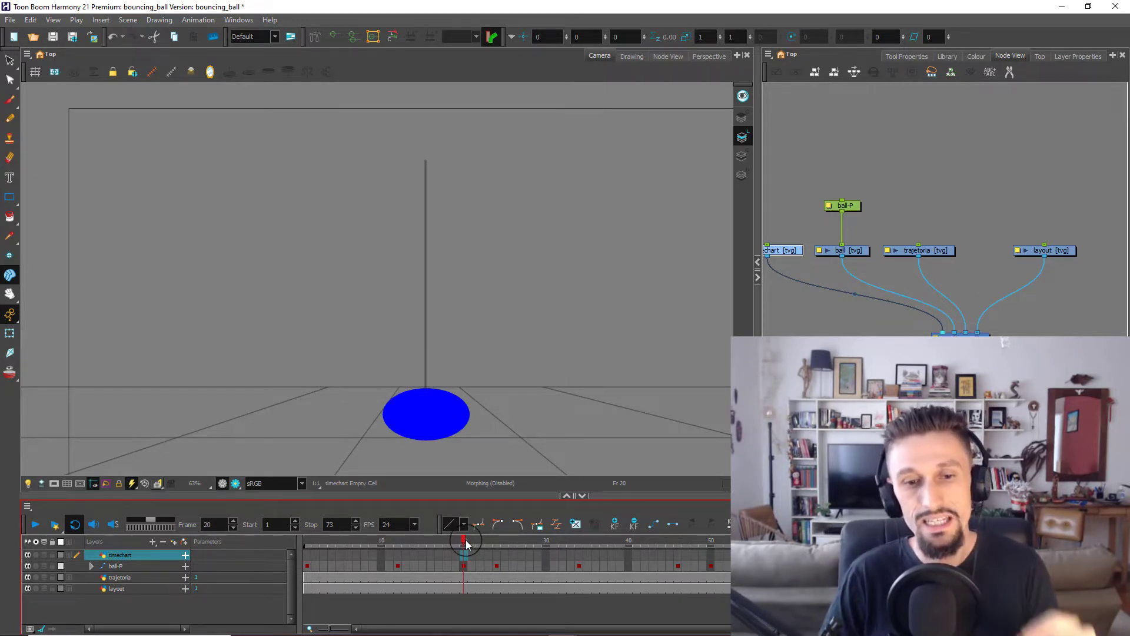
pyautogui.moveTo(465, 542); pyautogui.dragTo(430, 543)
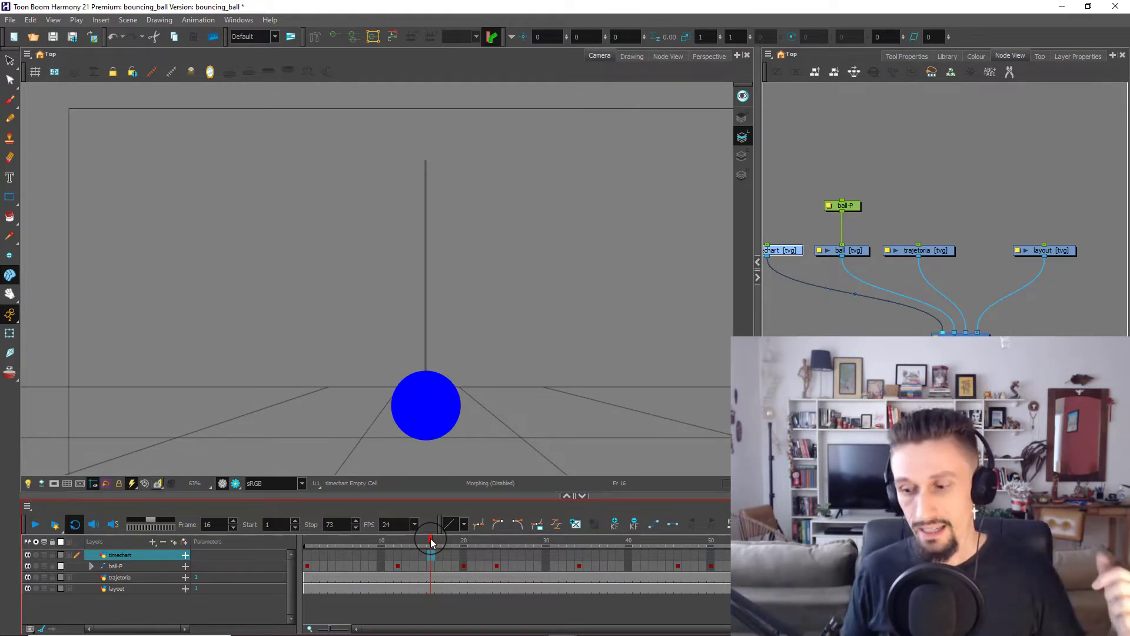
pyautogui.moveTo(431, 542); pyautogui.dragTo(463, 547)
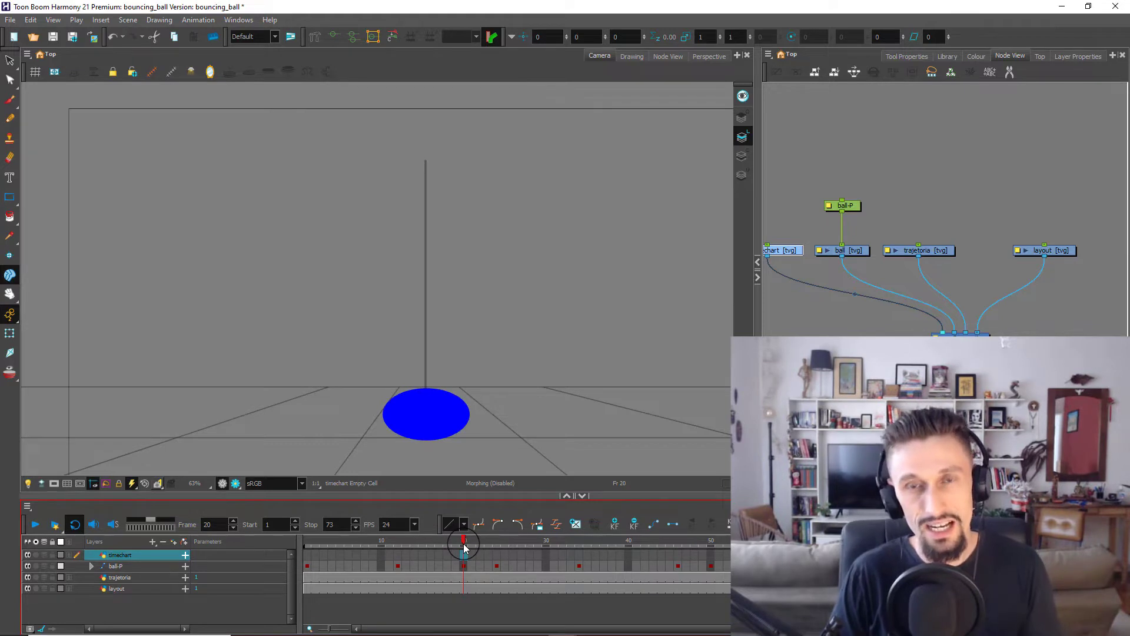
pyautogui.click(448, 567)
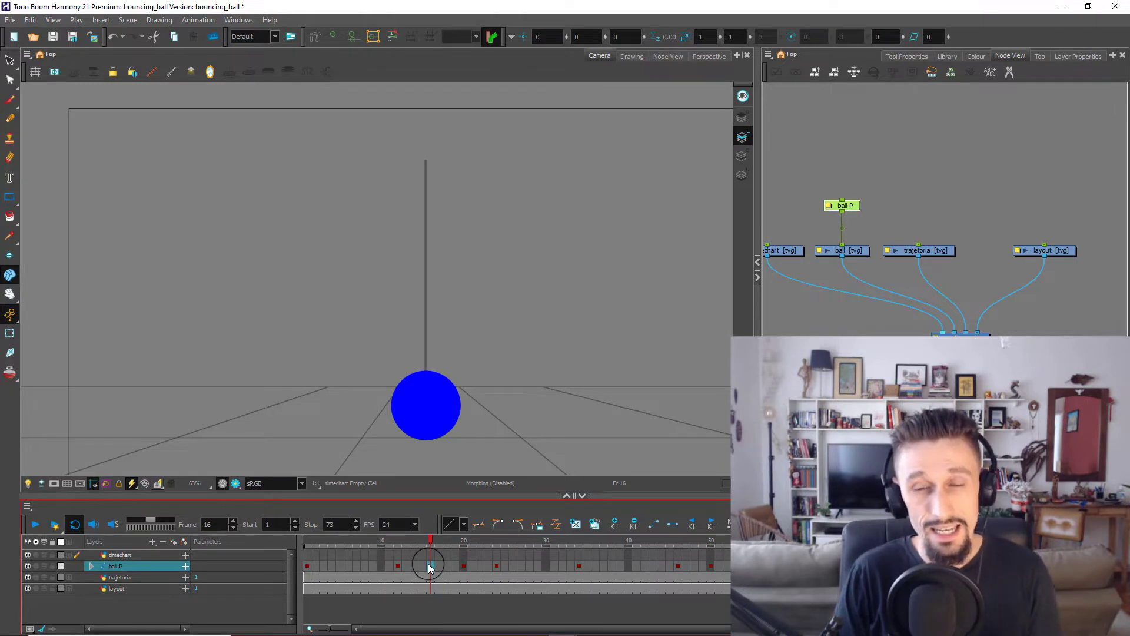
pyautogui.click(463, 565)
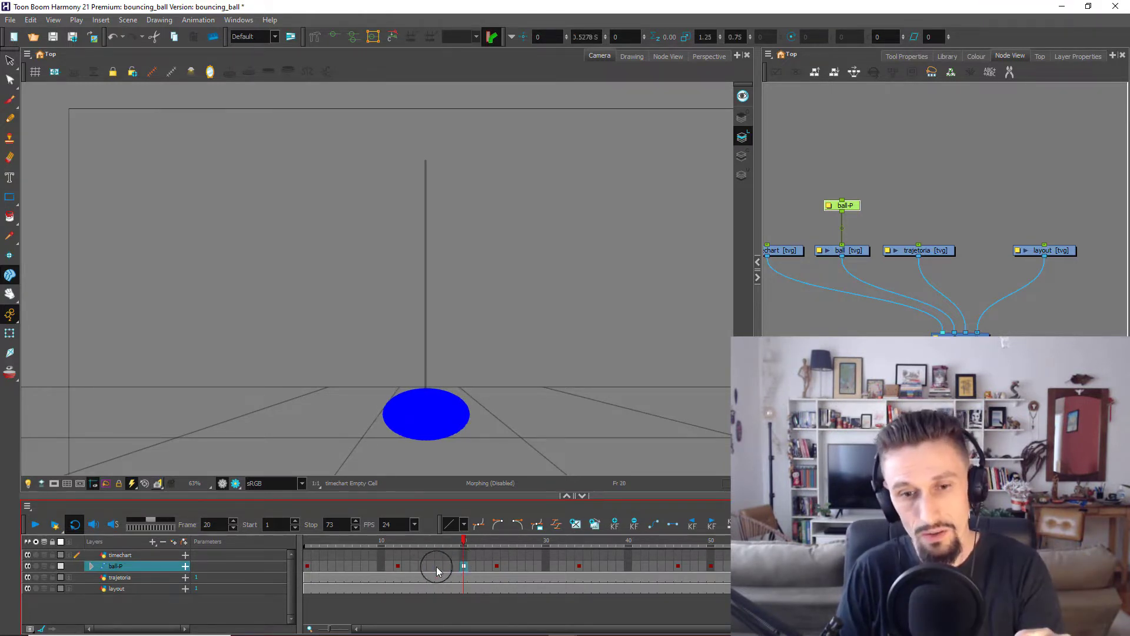
pyautogui.click(398, 565)
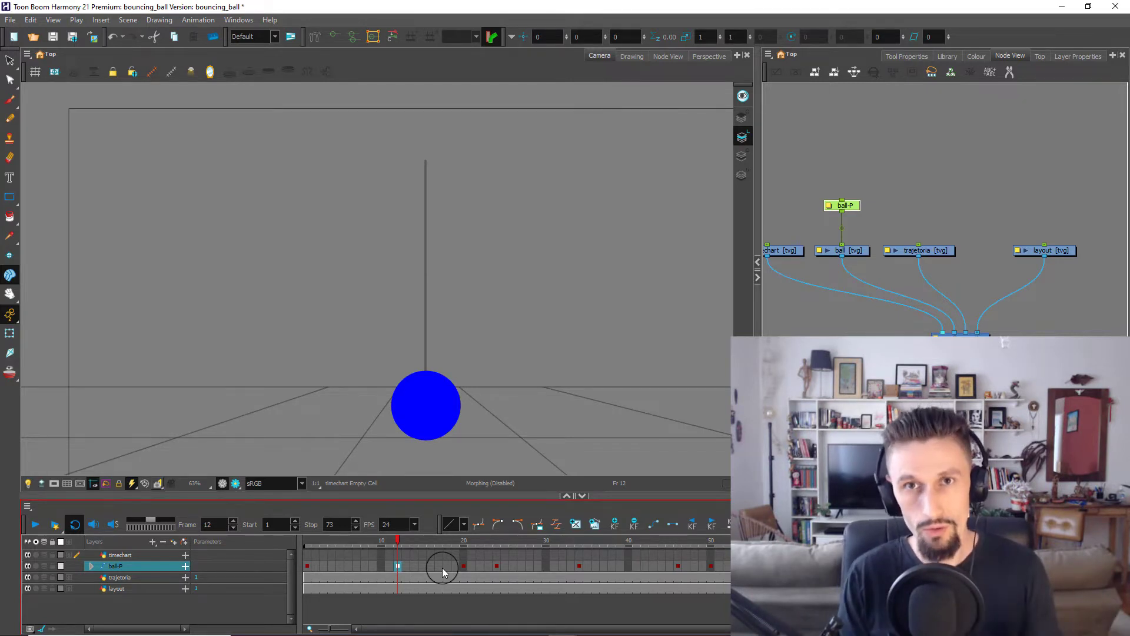
pyautogui.click(786, 252)
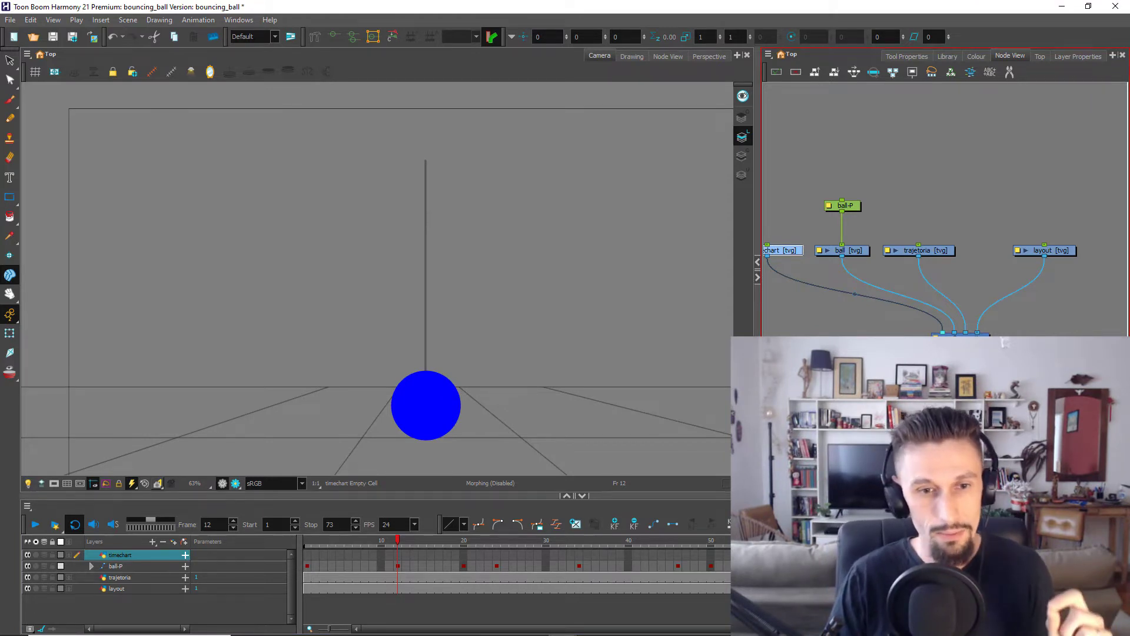
pyautogui.click(522, 545)
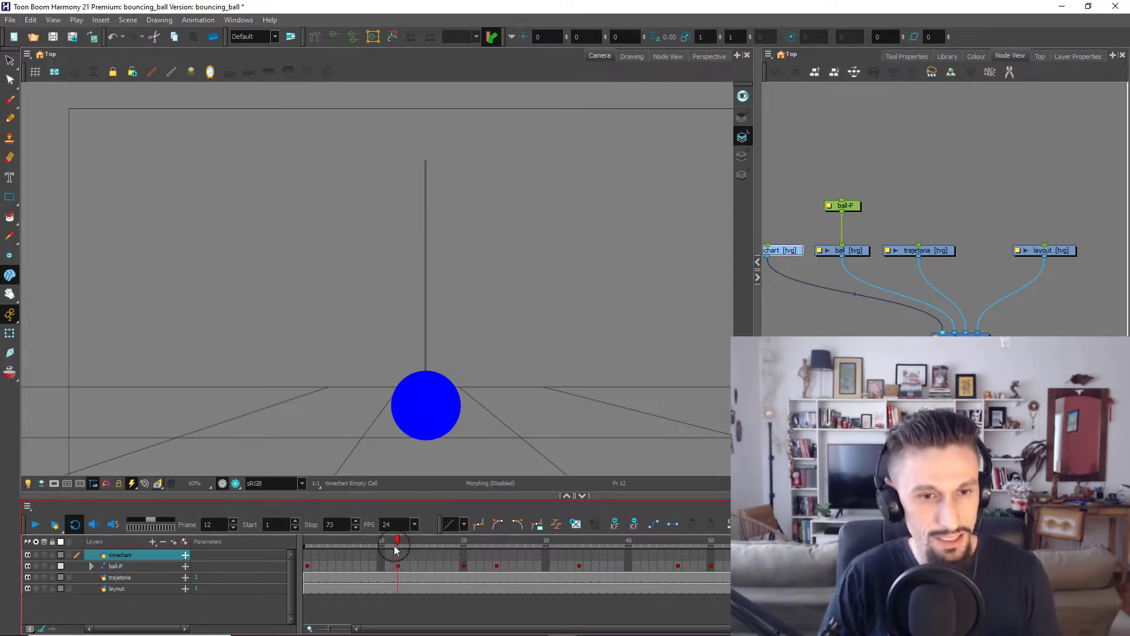
pyautogui.moveTo(394, 545); pyautogui.dragTo(464, 545)
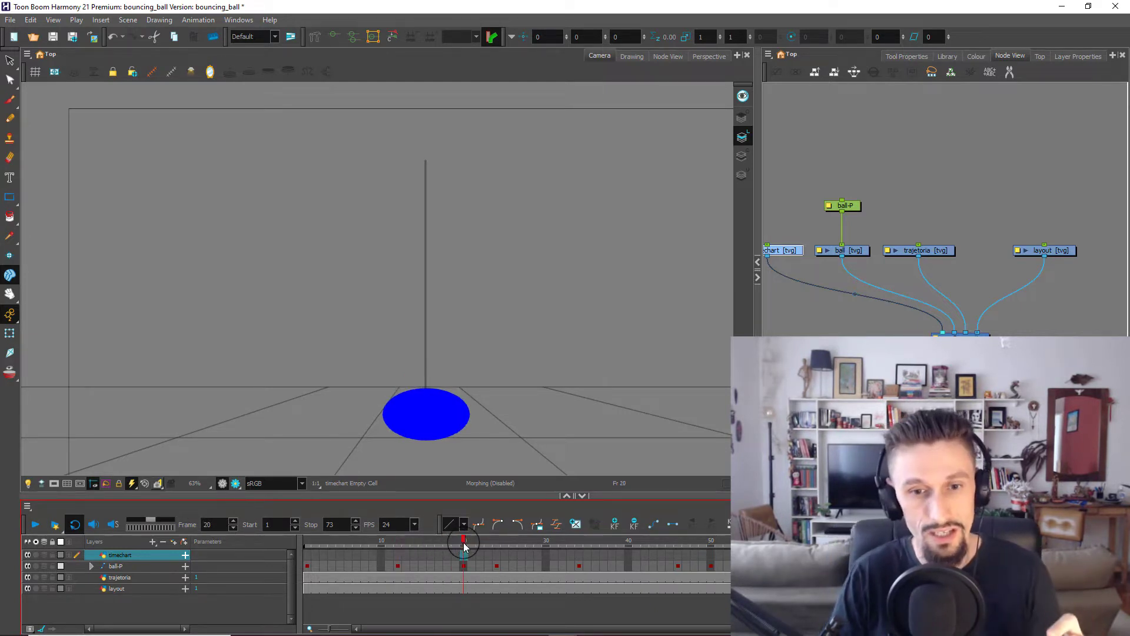
# With the Pencil at frame 12 of the timechart layer, draw a circled 12 above a circled 20, joined by a vertical line
pyautogui.click(398, 555)
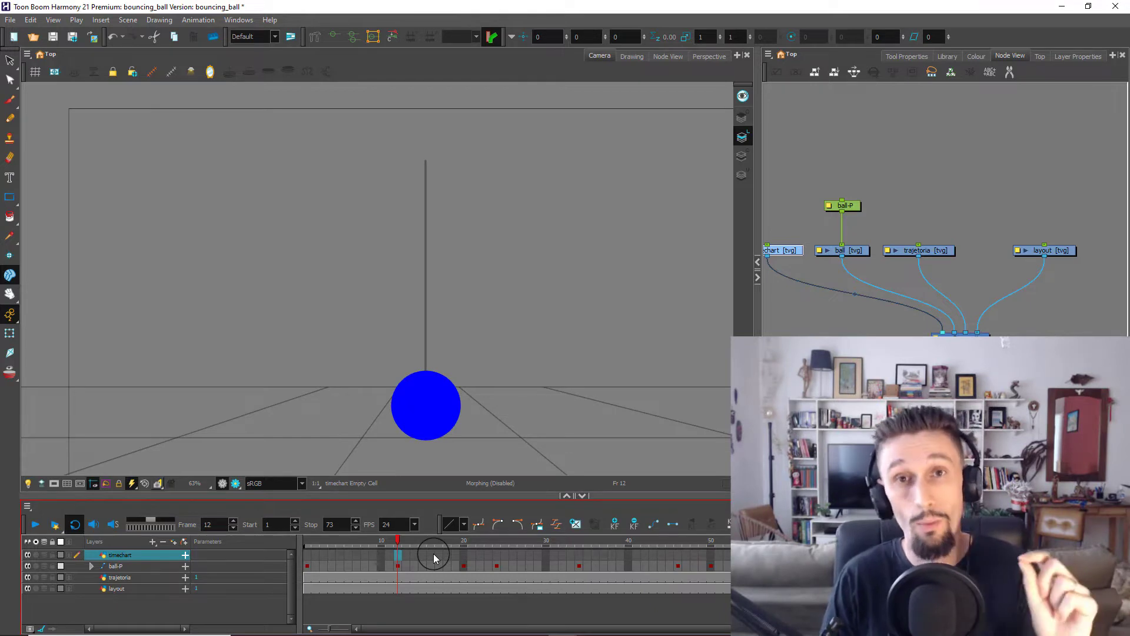
pyautogui.hotkey('alt', '/')
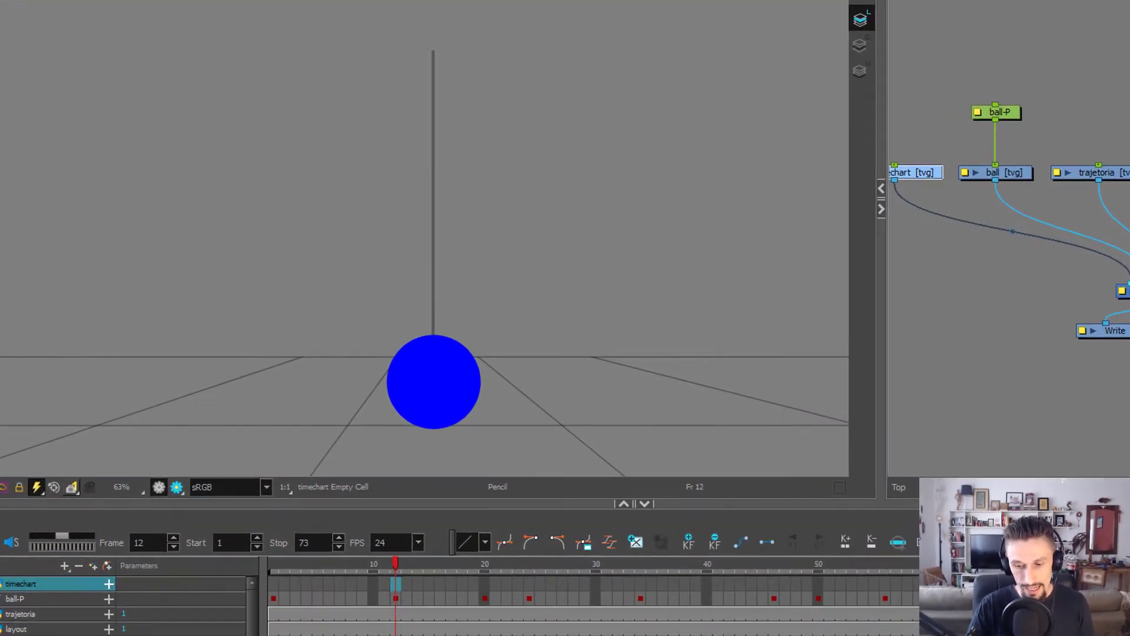
pyautogui.click(603, 93)
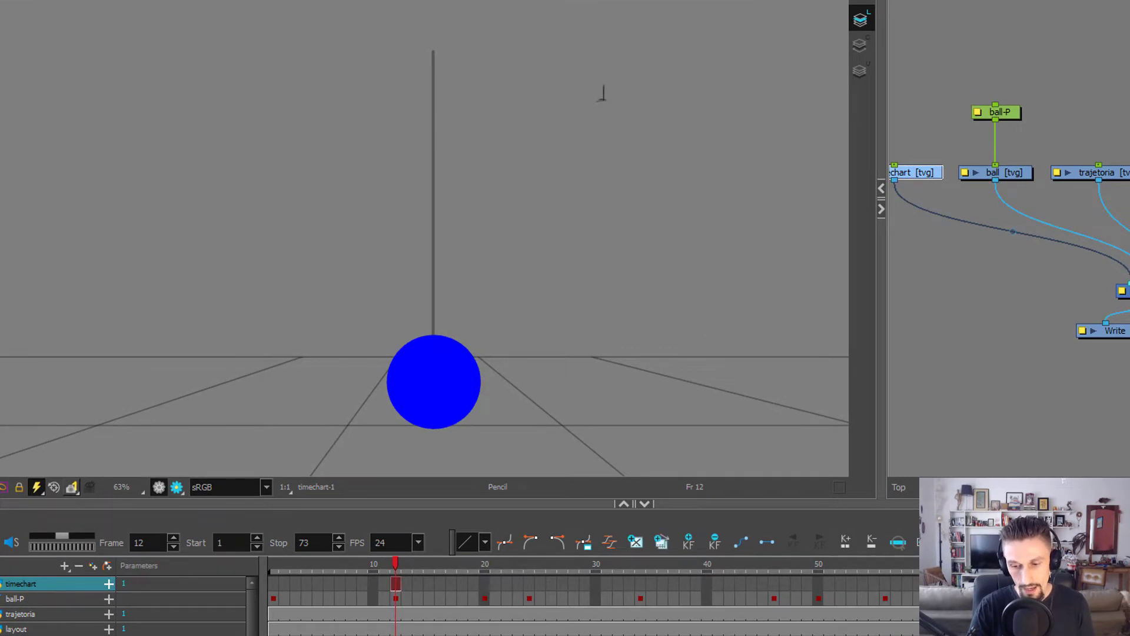
pyautogui.moveTo(611, 87); pyautogui.dragTo(624, 101)
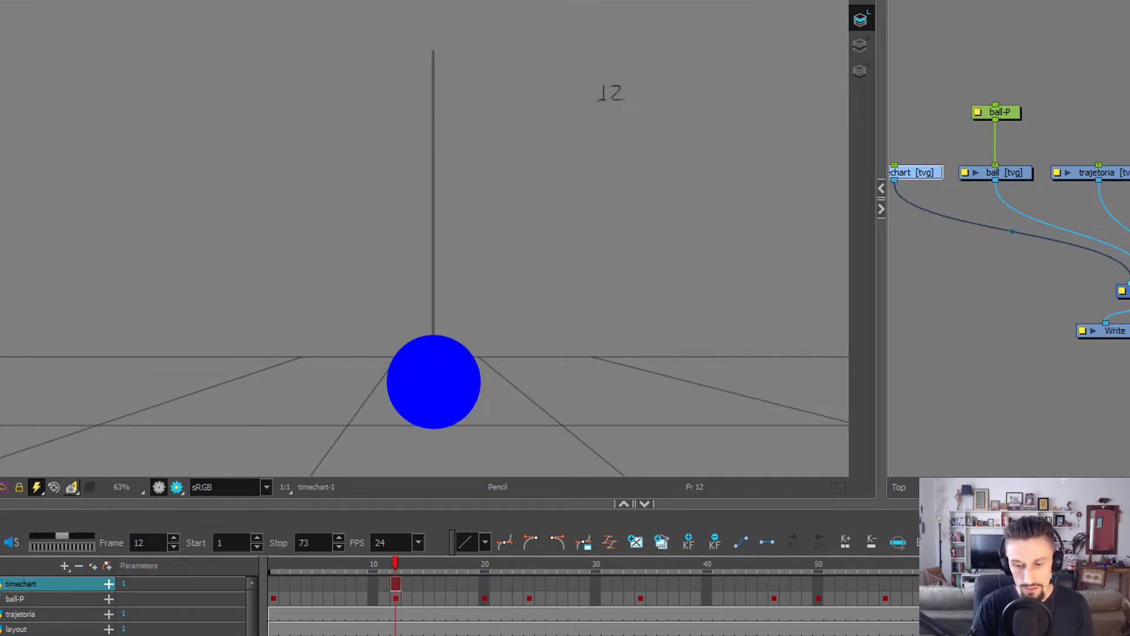
pyautogui.moveTo(609, 75); pyautogui.dragTo(612, 76)
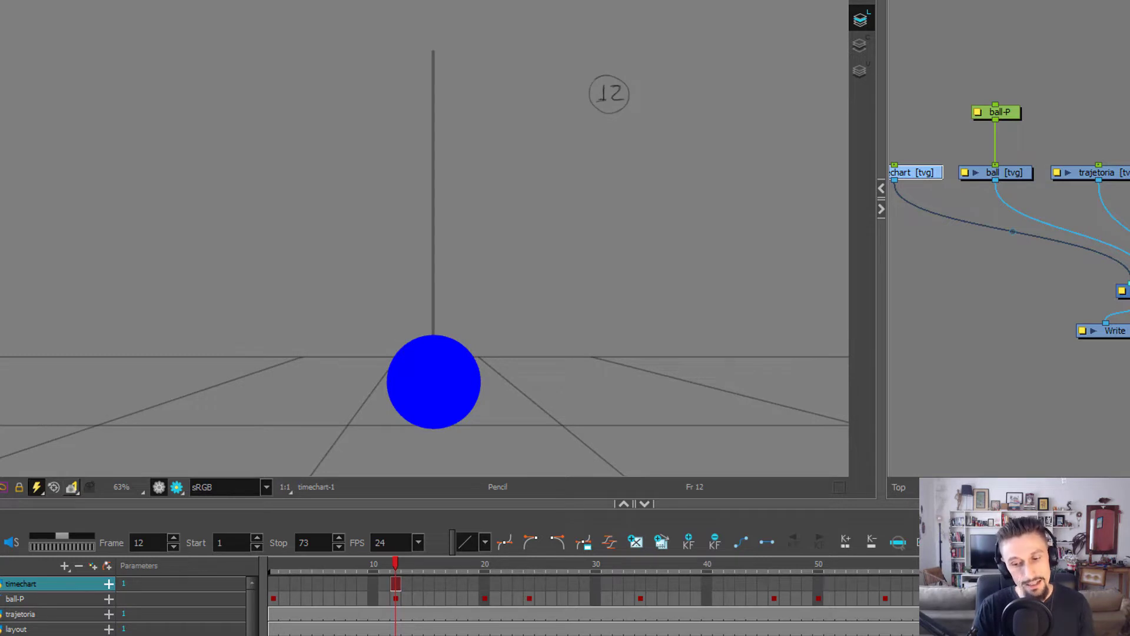
pyautogui.moveTo(610, 113); pyautogui.dragTo(608, 226)
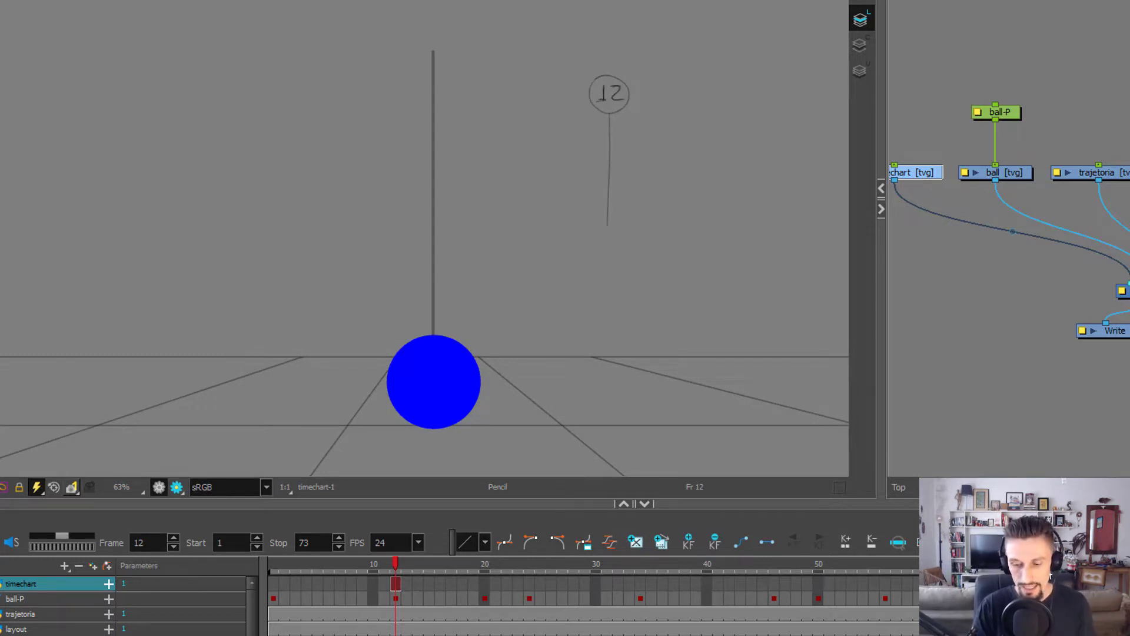
pyautogui.moveTo(594, 244)
pyautogui.mouseDown()
pyautogui.moveTo(603, 256)
pyautogui.moveTo(610, 233)
pyautogui.mouseUp()
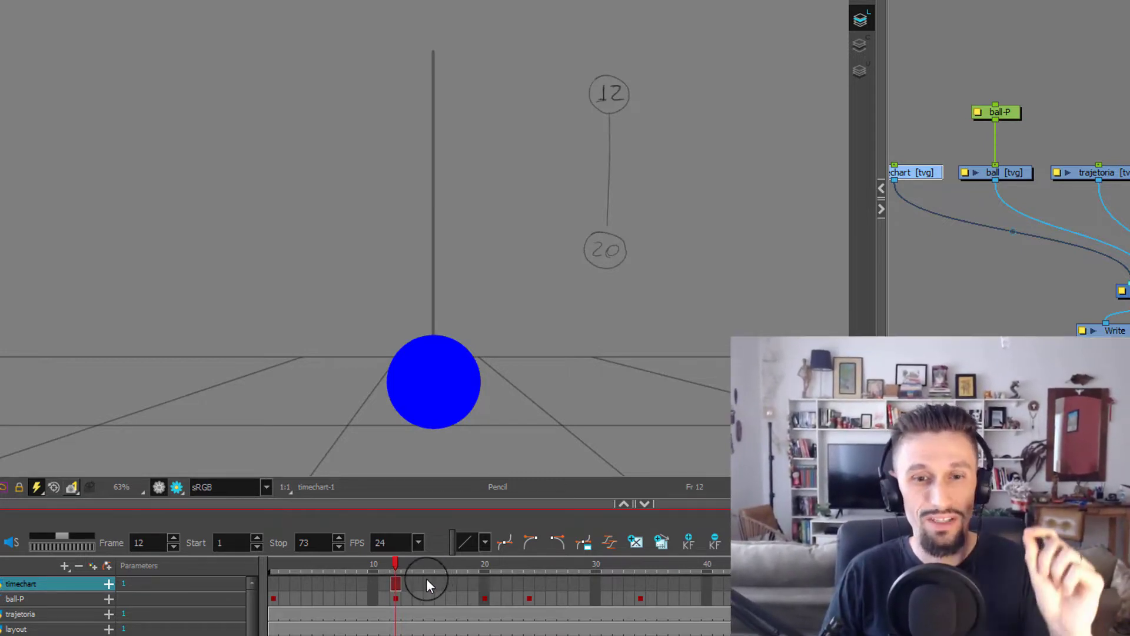
# At frame 1 of the timechart layer, handwrite a circled 1, "HOLD ATÉ FRAME" and a circled 12 with an arrow underneath, and hold the drawing through frame 11
pyautogui.click(274, 583)
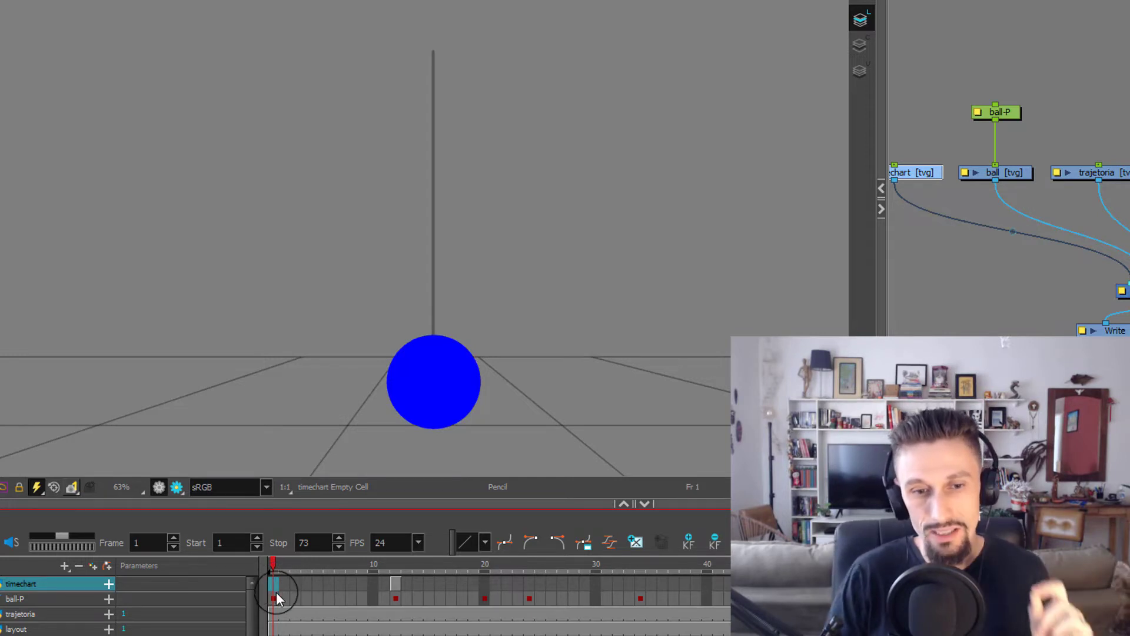
pyautogui.click(277, 595)
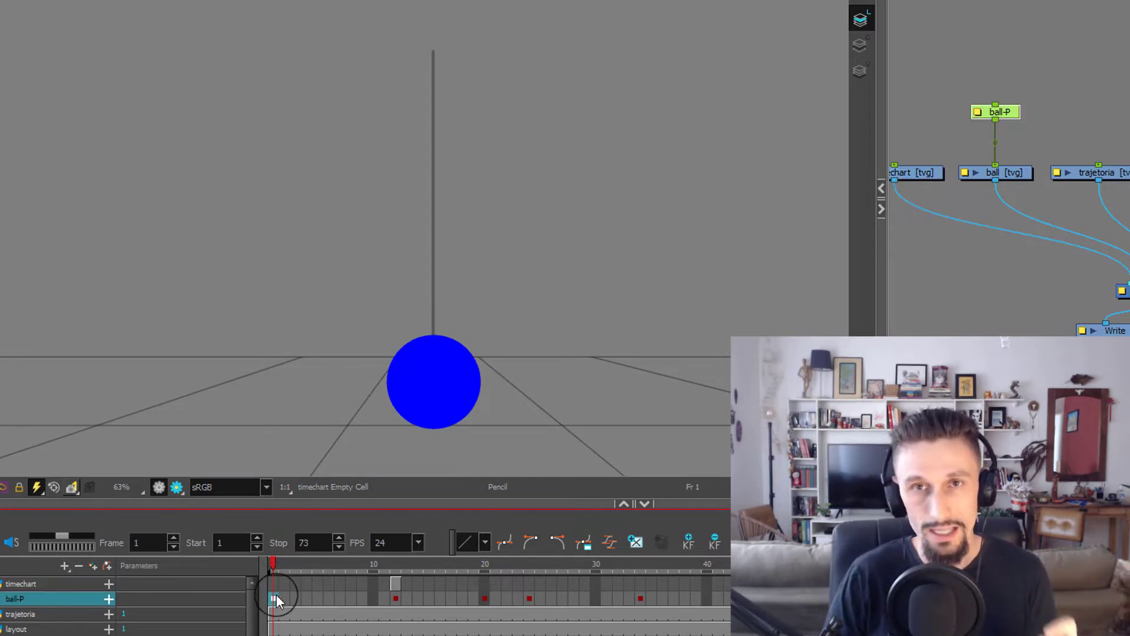
pyautogui.click(397, 598)
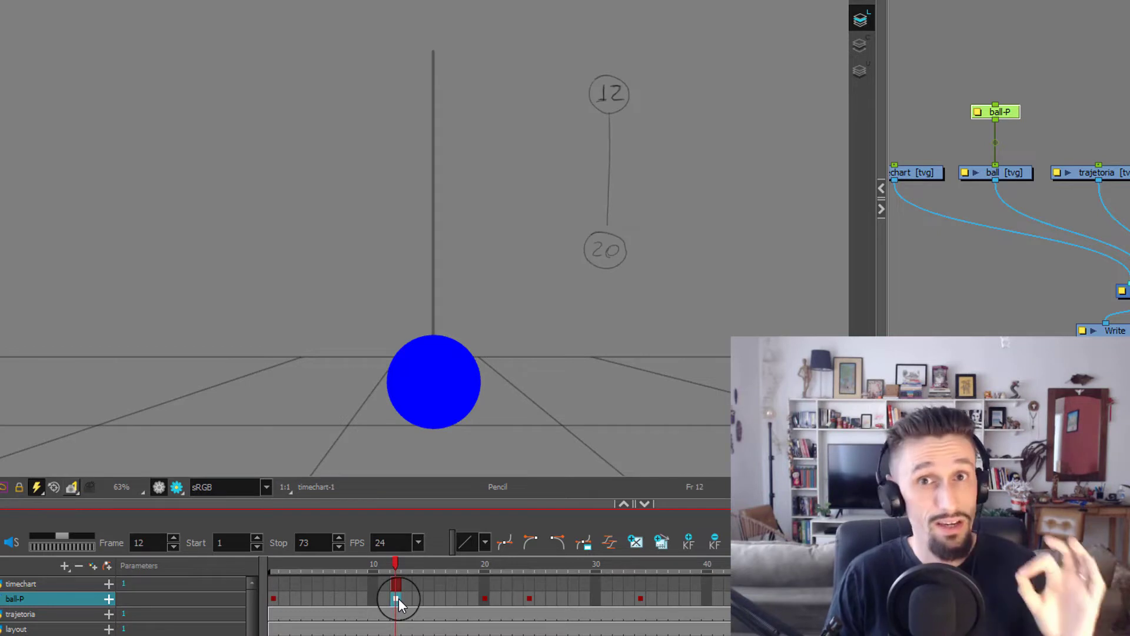
pyautogui.click(272, 583)
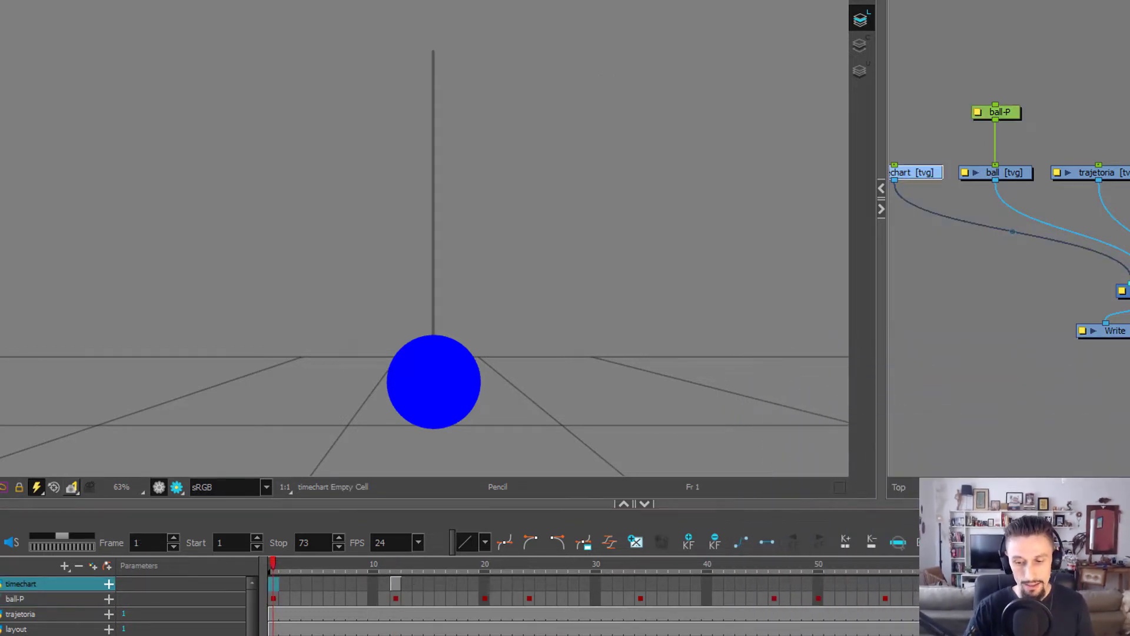
pyautogui.moveTo(580, 94)
pyautogui.mouseDown()
pyautogui.moveTo(579, 111)
pyautogui.moveTo(577, 84)
pyautogui.moveTo(622, 106)
pyautogui.mouseUp()
pyautogui.moveTo(636, 84); pyautogui.dragTo(656, 104)
pyautogui.moveTo(660, 84); pyautogui.dragTo(661, 105)
pyautogui.moveTo(616, 137)
pyautogui.mouseDown()
pyautogui.moveTo(623, 119)
pyautogui.moveTo(789, 127)
pyautogui.moveTo(780, 109)
pyautogui.moveTo(739, 144)
pyautogui.mouseUp()
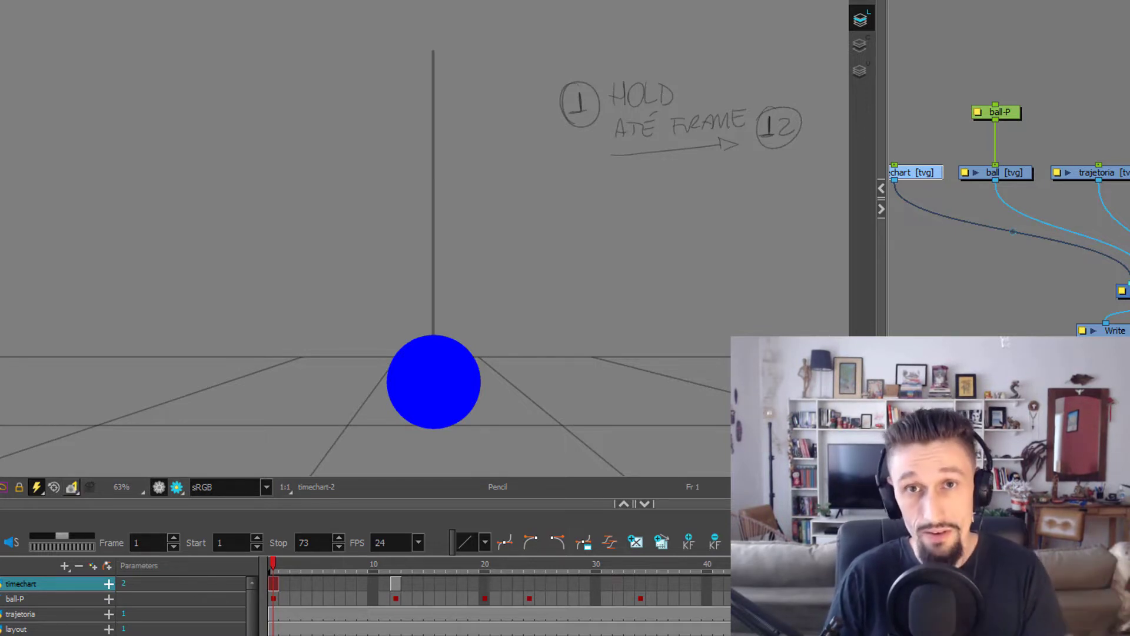
pyautogui.click(384, 585)
pyautogui.press('F5')
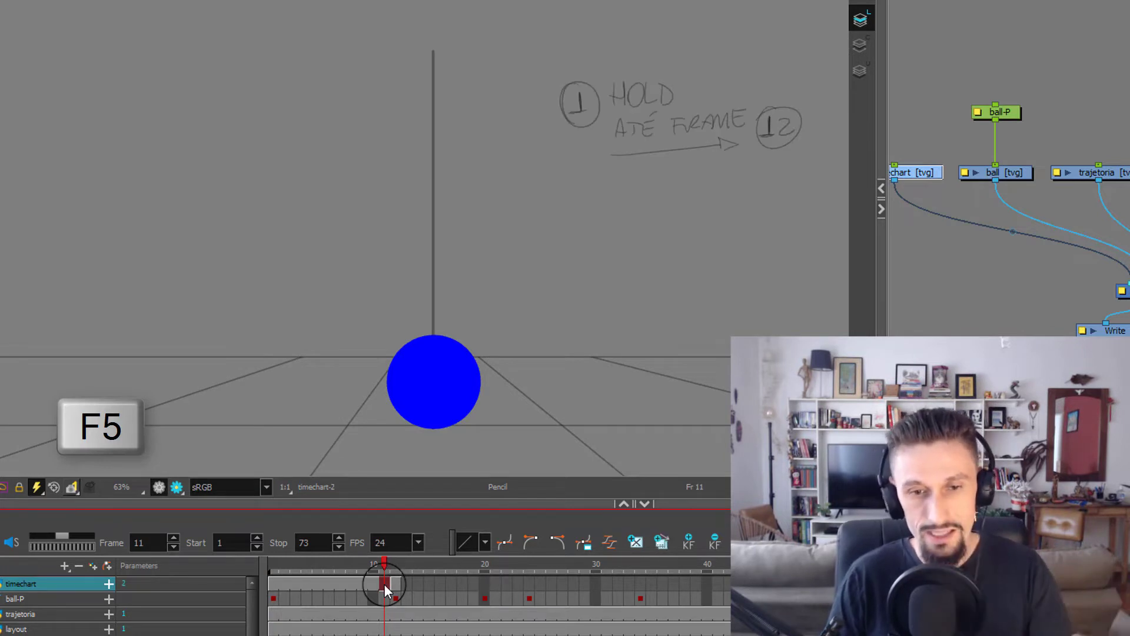
# On the frame 12 time chart, strengthen the vertical line between 12 and 20, mark its midpoint with a tick, and bracket both halves with arcs
pyautogui.click(397, 585)
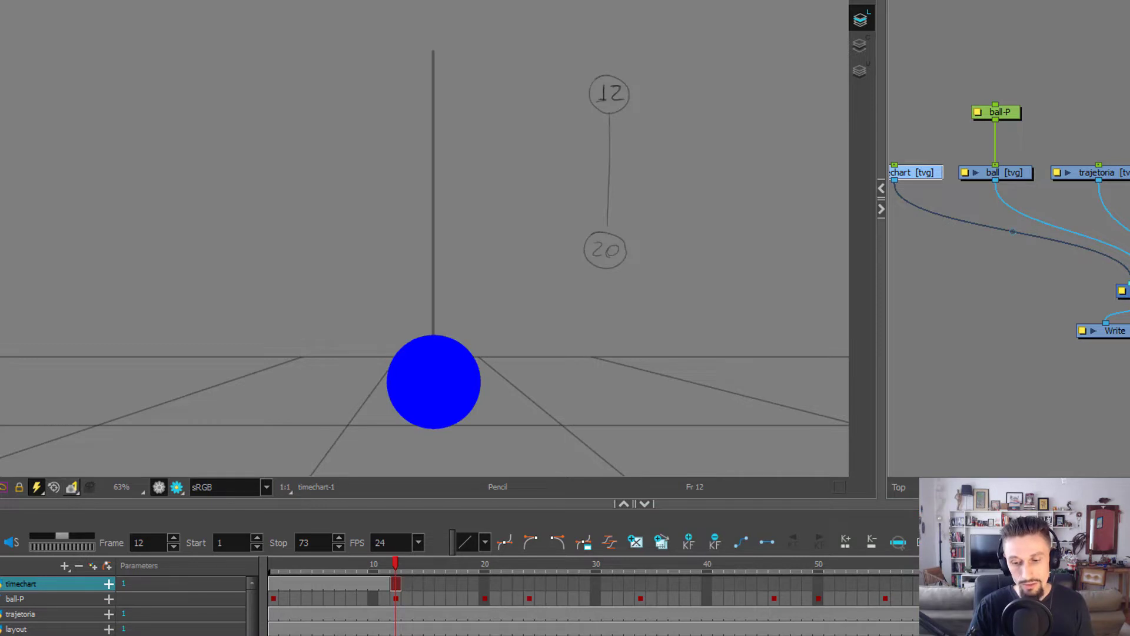
pyautogui.moveTo(609, 115); pyautogui.dragTo(608, 233)
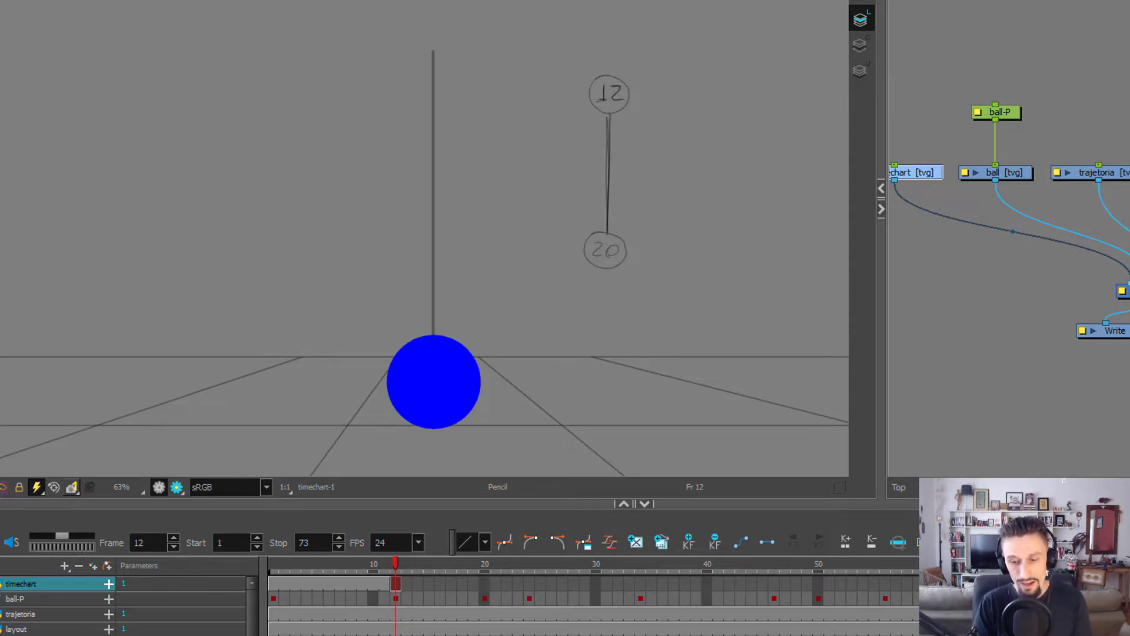
pyautogui.moveTo(598, 175); pyautogui.dragTo(614, 174)
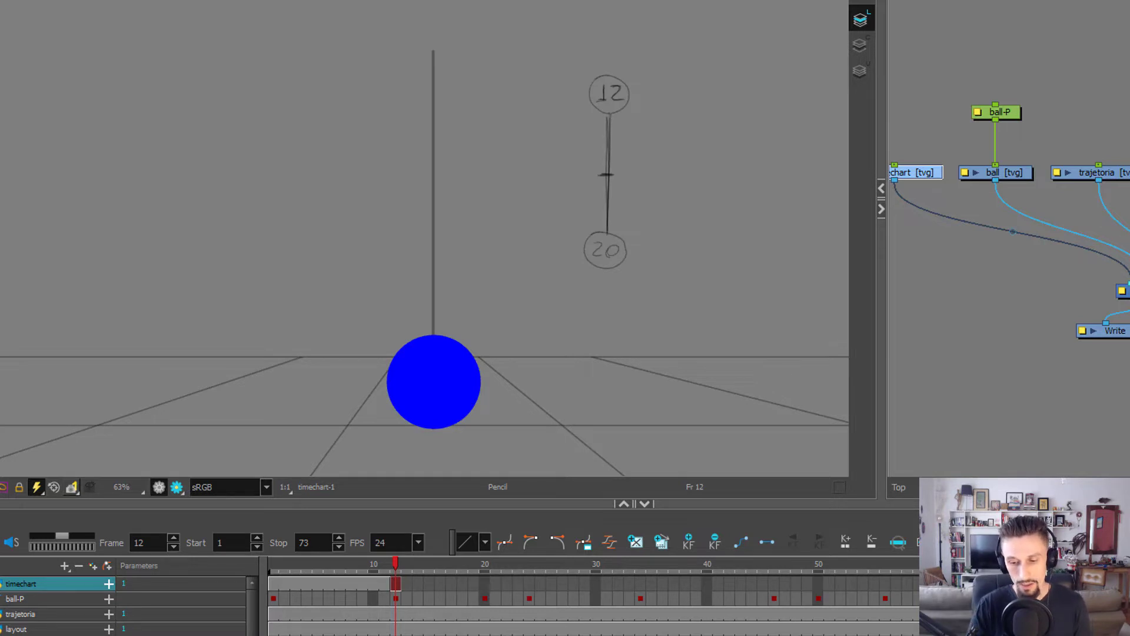
pyautogui.moveTo(634, 112); pyautogui.dragTo(631, 237)
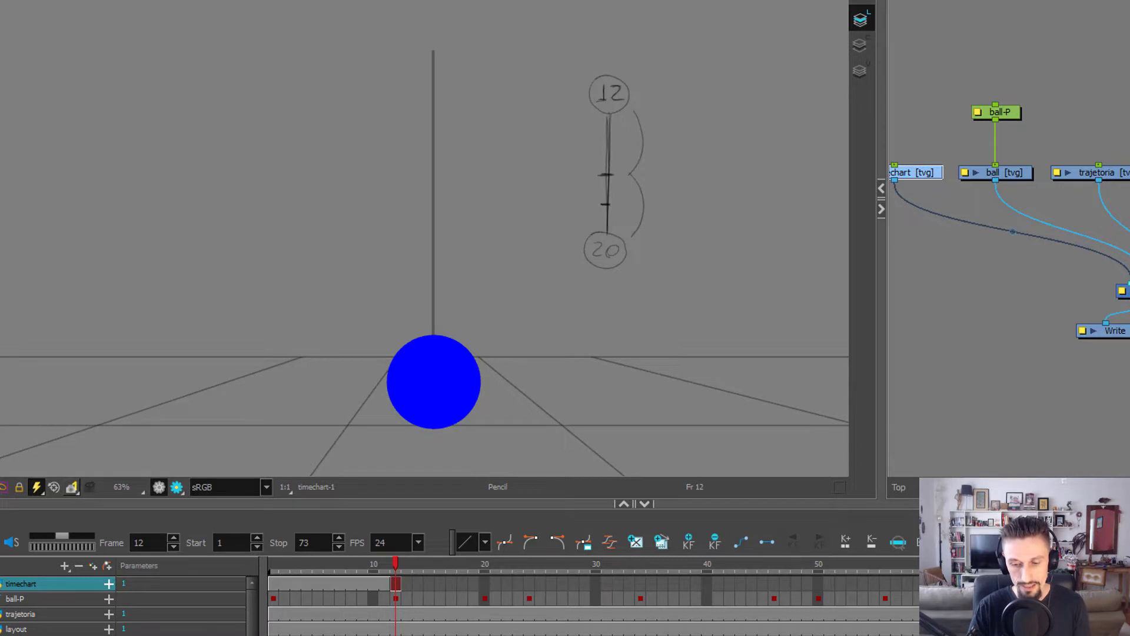
# Add arcs halving the spacing toward 20 on the chart, label the ticks 14, 16 and 18, and hold the drawing through frame 19
pyautogui.moveTo(618, 174); pyautogui.dragTo(619, 235)
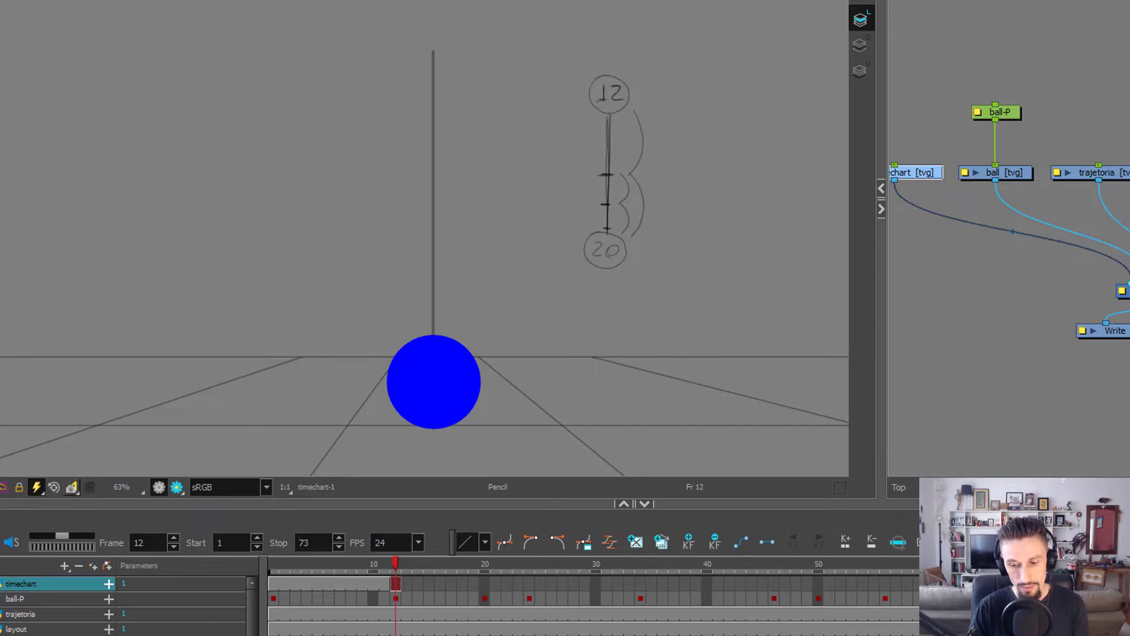
pyautogui.moveTo(614, 204); pyautogui.dragTo(614, 235)
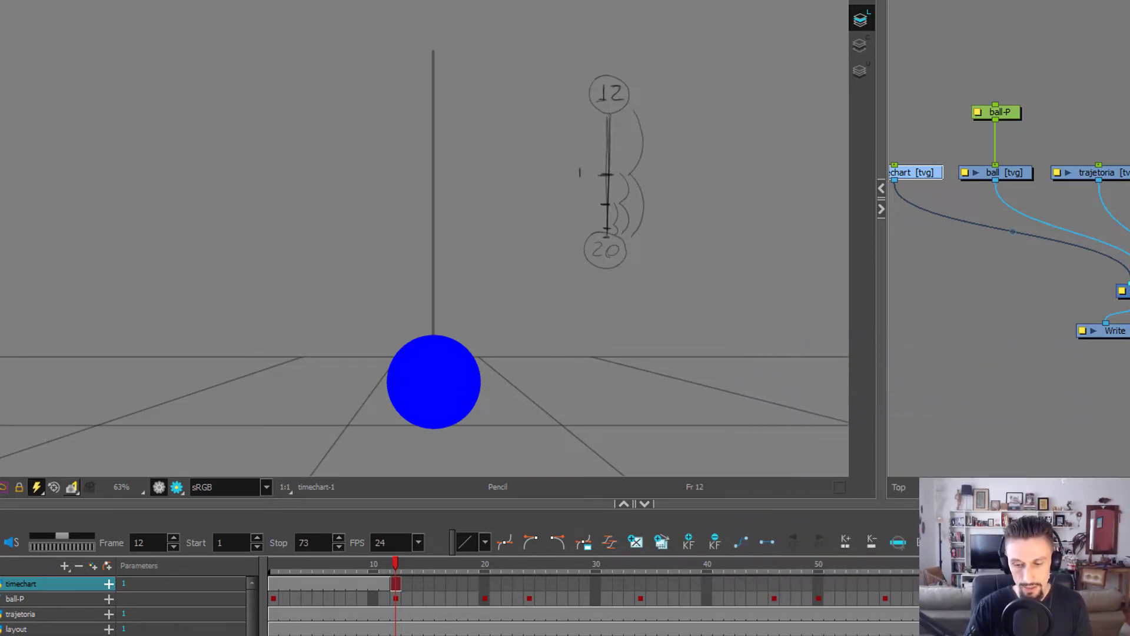
pyautogui.moveTo(586, 168); pyautogui.dragTo(588, 224)
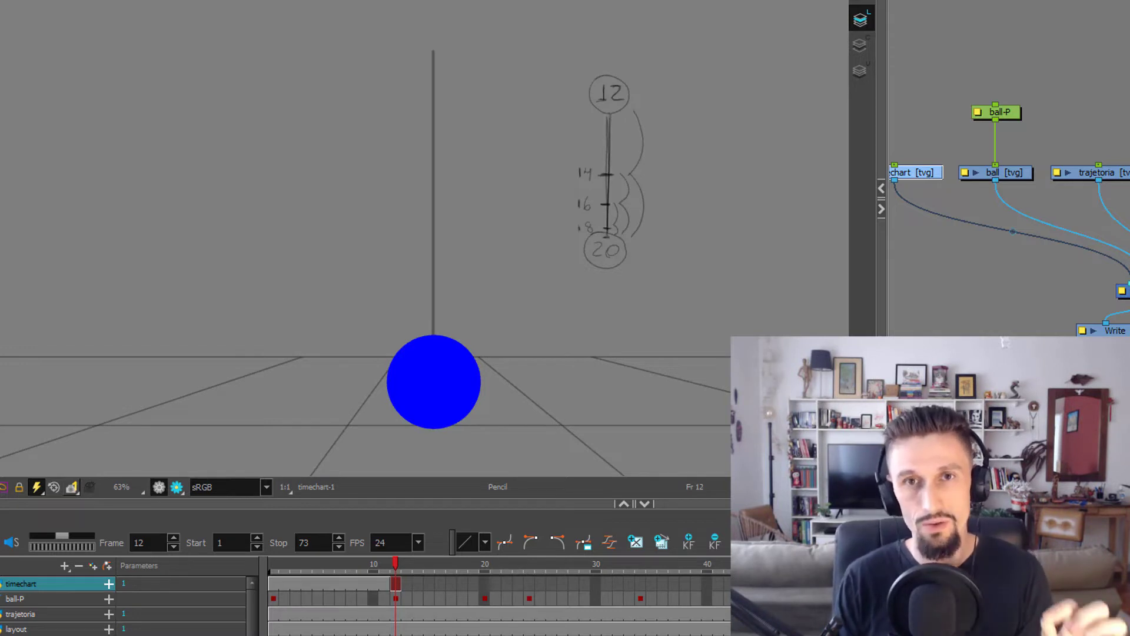
pyautogui.click(471, 585)
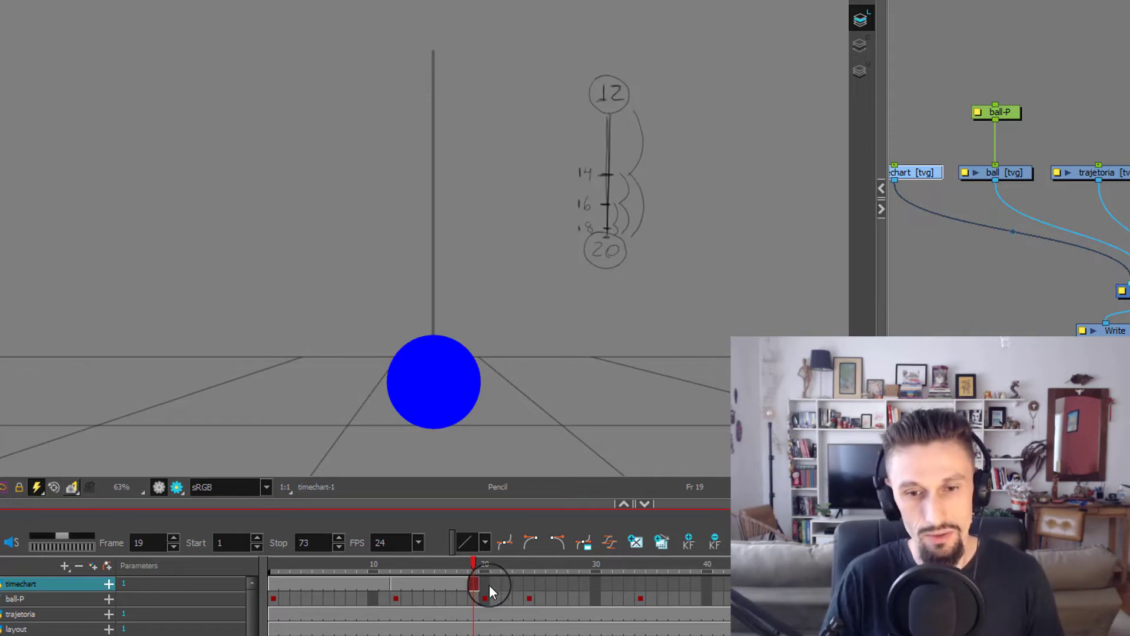
# At timechart frame 20, draw a chart from circled 20 to circled 24 with arcs and a 22 tick close to 20, and hold it through frame 24
pyautogui.click(482, 599)
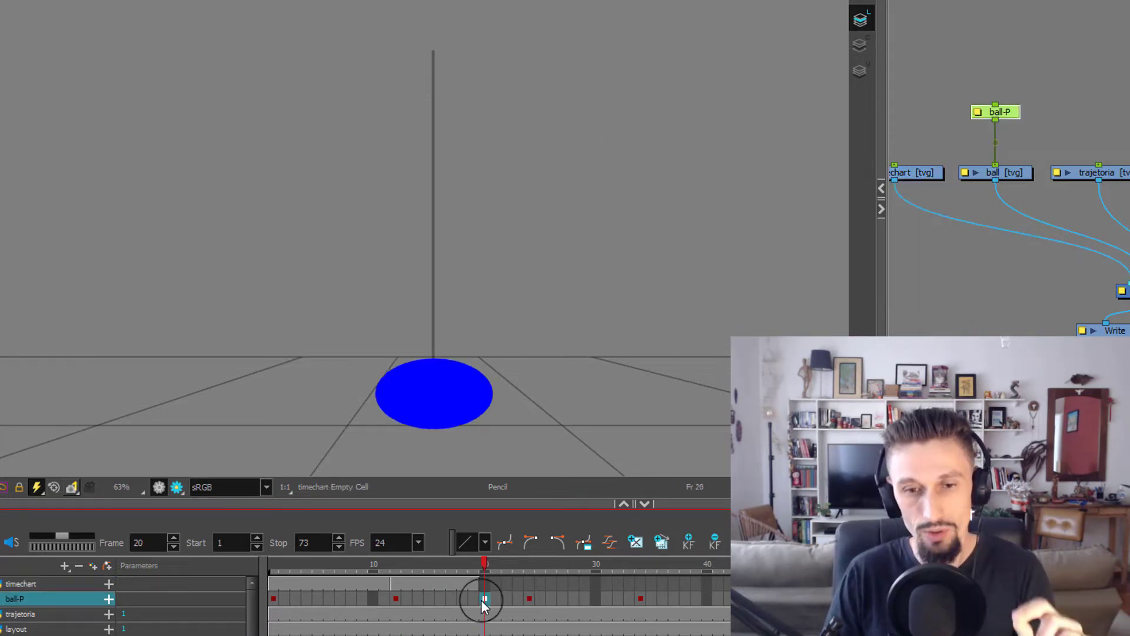
pyautogui.click(529, 599)
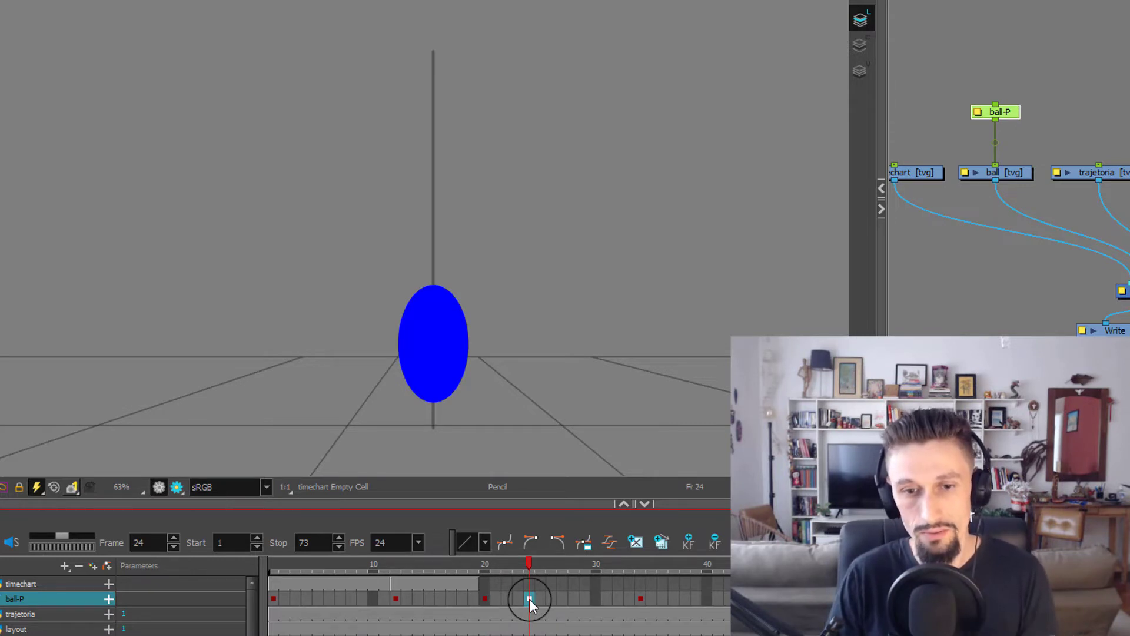
pyautogui.click(395, 566)
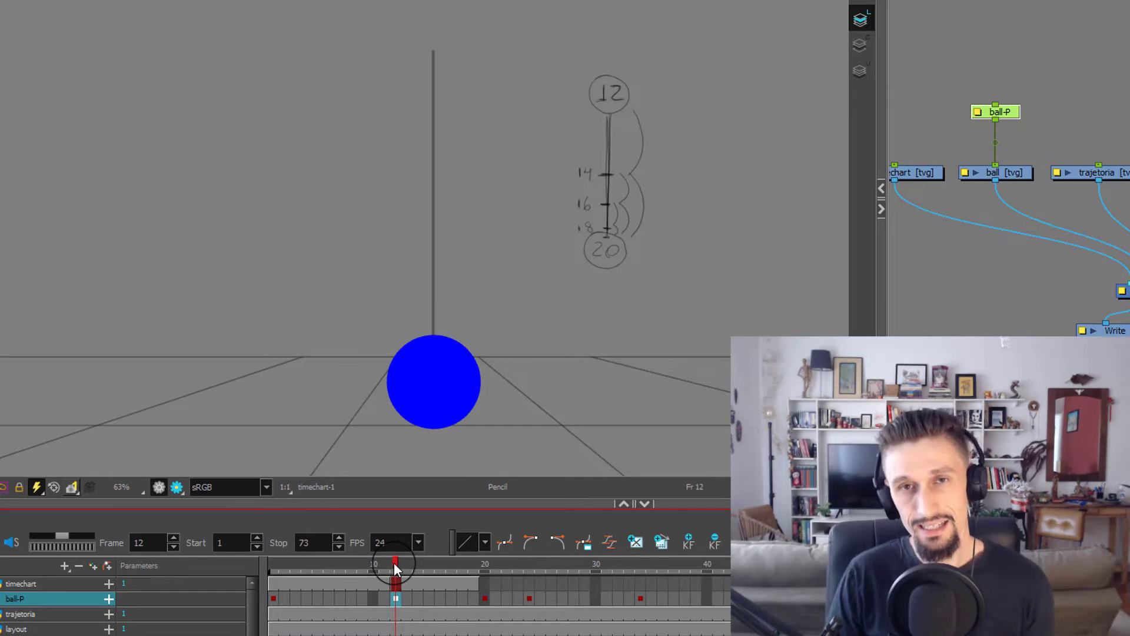
pyautogui.click(486, 565)
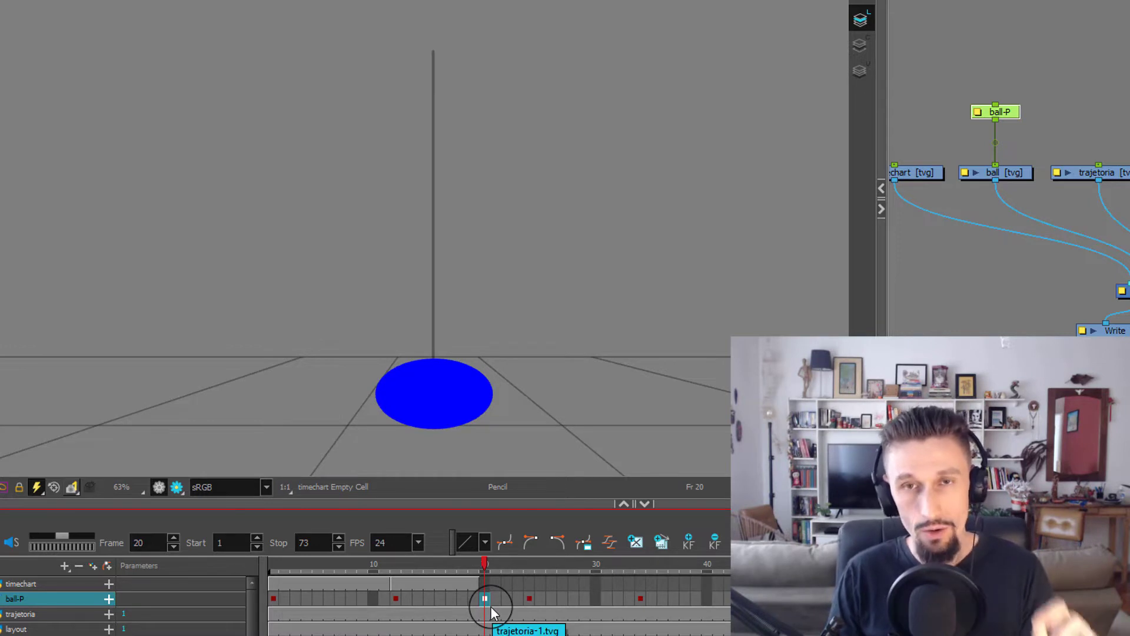
pyautogui.click(531, 599)
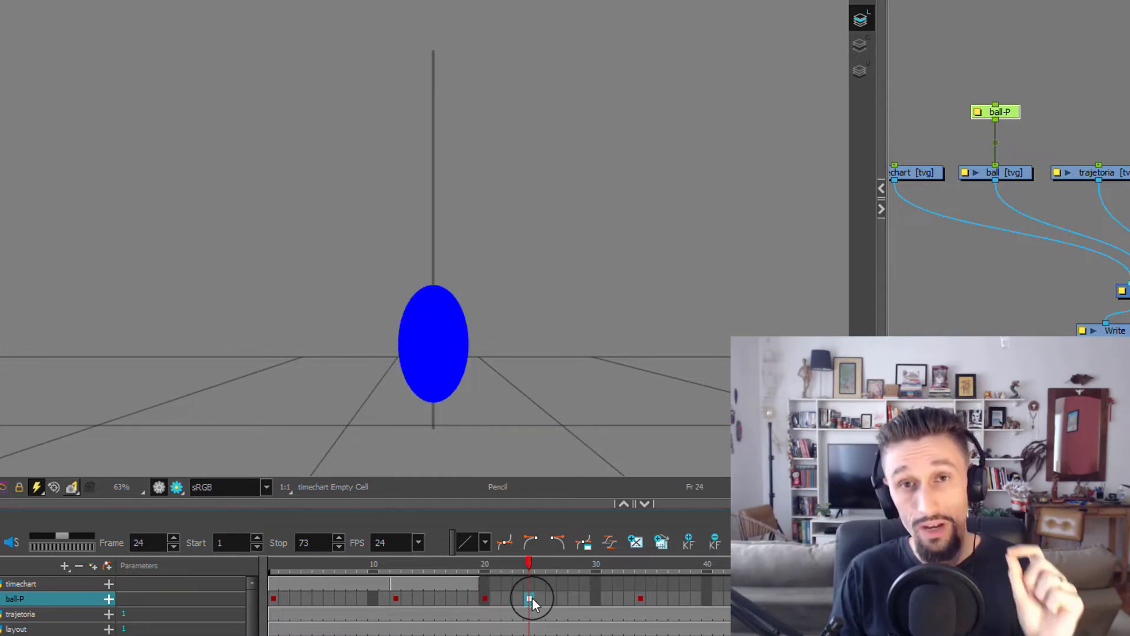
pyautogui.click(485, 596)
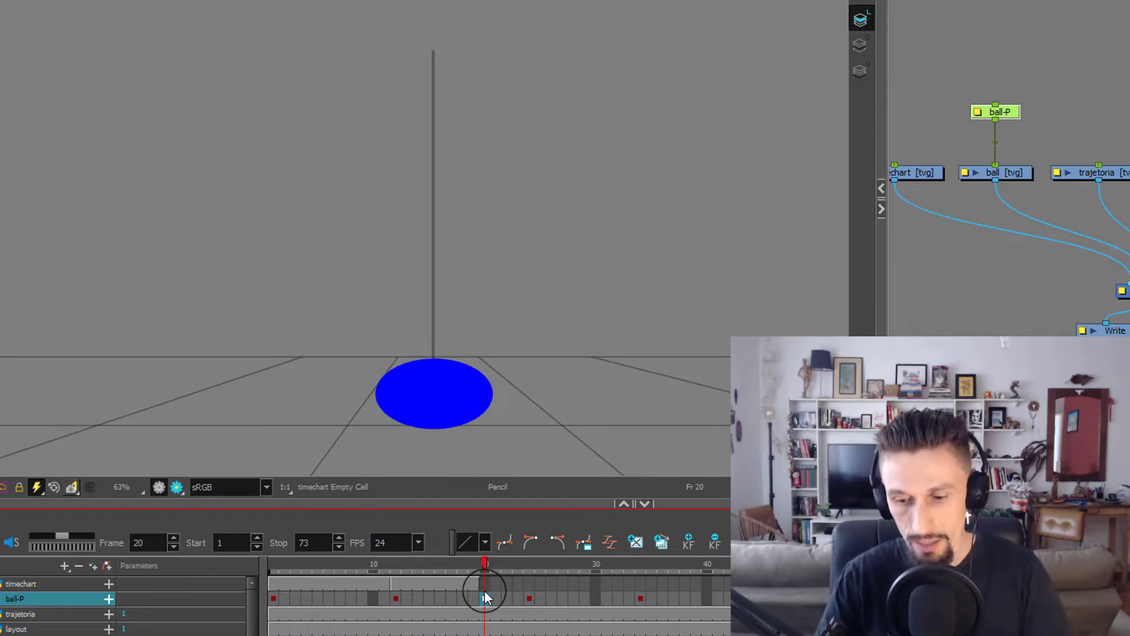
pyautogui.click(485, 584)
pyautogui.write('3')
pyautogui.press('Return')
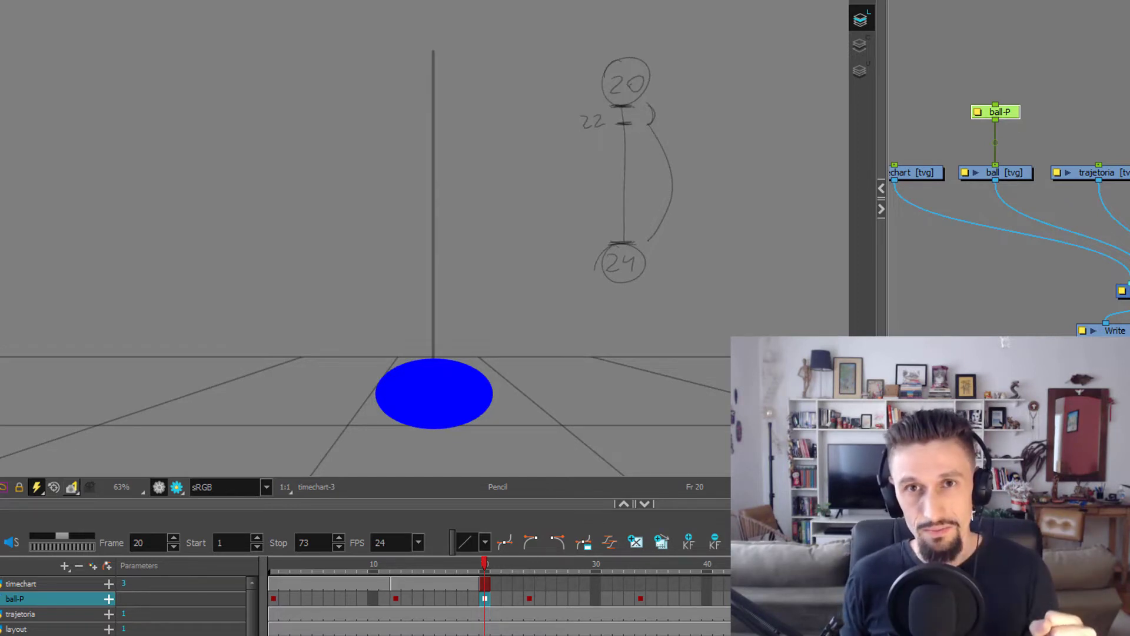
pyautogui.click(532, 585)
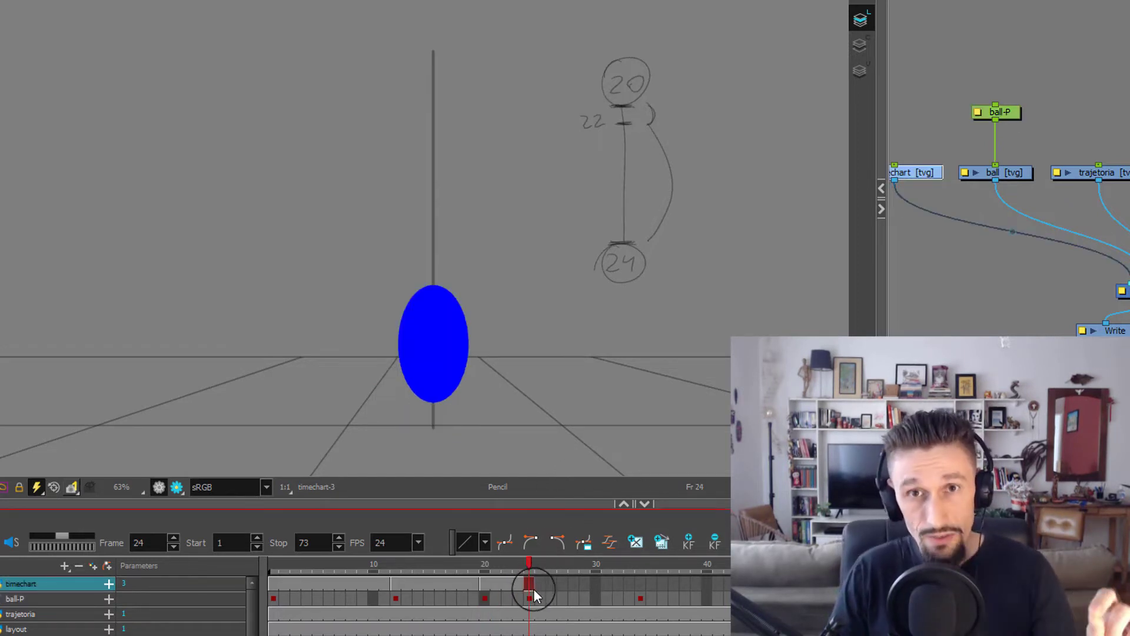
# At frame 24 of the timechart layer, start a new drawing with a circled 24 above a circled 34, joined by a vertical line with end bars
pyautogui.click(641, 599)
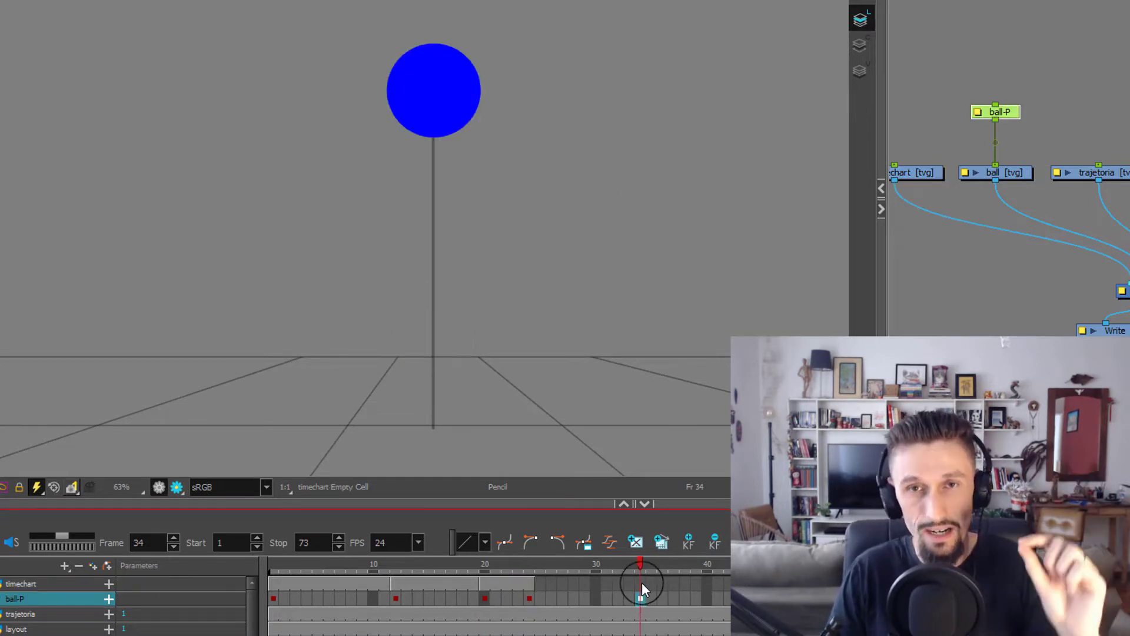
pyautogui.click(529, 584)
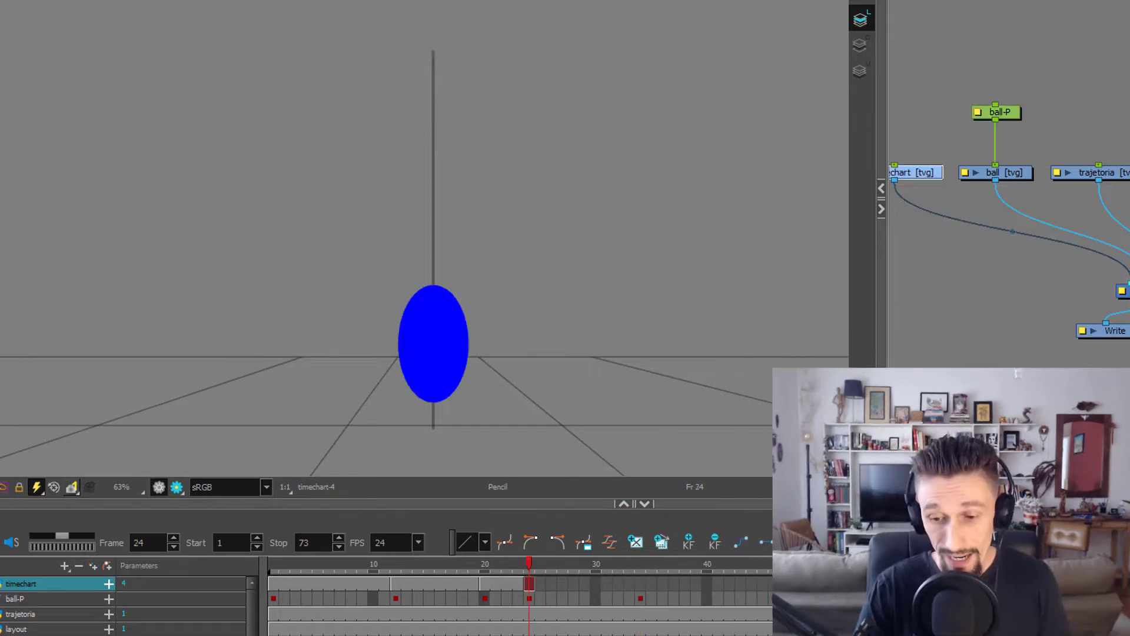
pyautogui.moveTo(625, 58); pyautogui.dragTo(640, 71)
pyautogui.moveTo(650, 56)
pyautogui.mouseDown()
pyautogui.moveTo(653, 72)
pyautogui.moveTo(631, 47)
pyautogui.mouseUp()
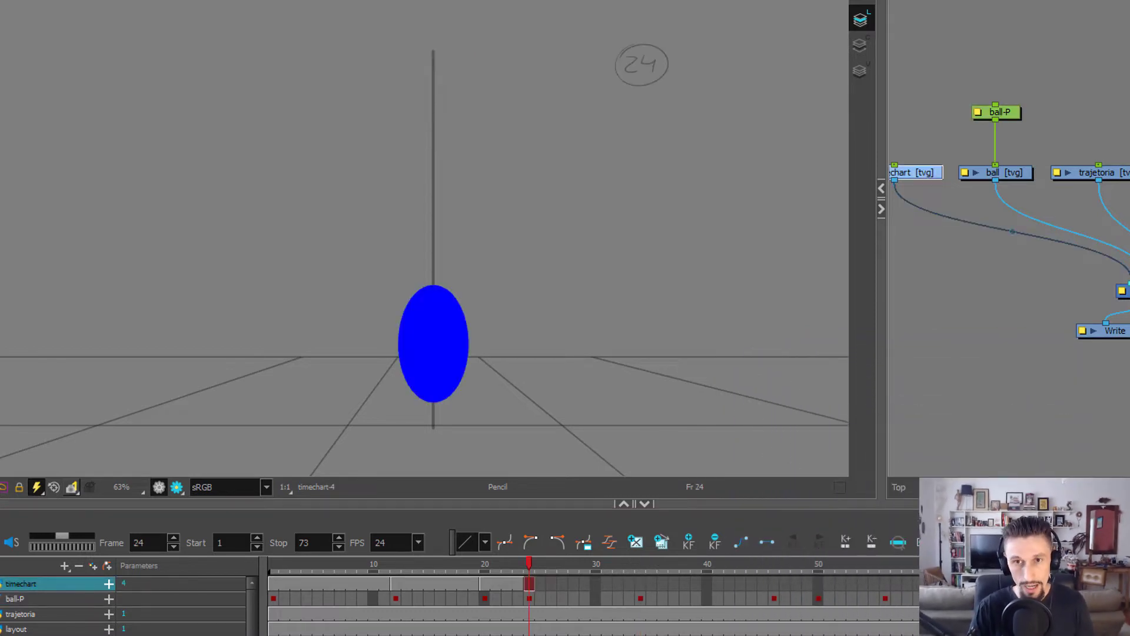
pyautogui.moveTo(616, 93); pyautogui.dragTo(666, 91)
pyautogui.moveTo(641, 96); pyautogui.dragTo(641, 282)
pyautogui.moveTo(611, 283)
pyautogui.mouseDown()
pyautogui.moveTo(674, 281)
pyautogui.moveTo(622, 317)
pyautogui.moveTo(651, 310)
pyautogui.mouseUp()
pyautogui.moveTo(648, 297)
pyautogui.mouseDown()
pyautogui.moveTo(647, 318)
pyautogui.moveTo(627, 288)
pyautogui.mouseUp()
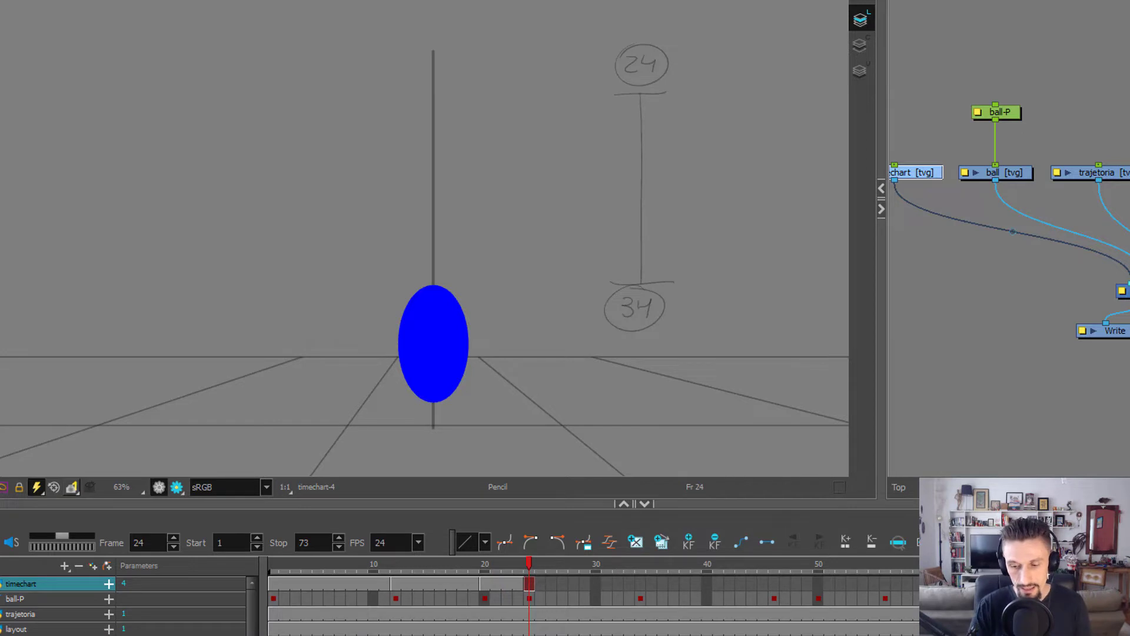
# Mark ticks 26, 28, 30 and 32 at halving distances toward 34, bracket them with arcs, and hold the drawing through frame 34
pyautogui.moveTo(635, 186)
pyautogui.mouseDown()
pyautogui.moveTo(647, 186)
pyautogui.moveTo(617, 187)
pyautogui.mouseUp()
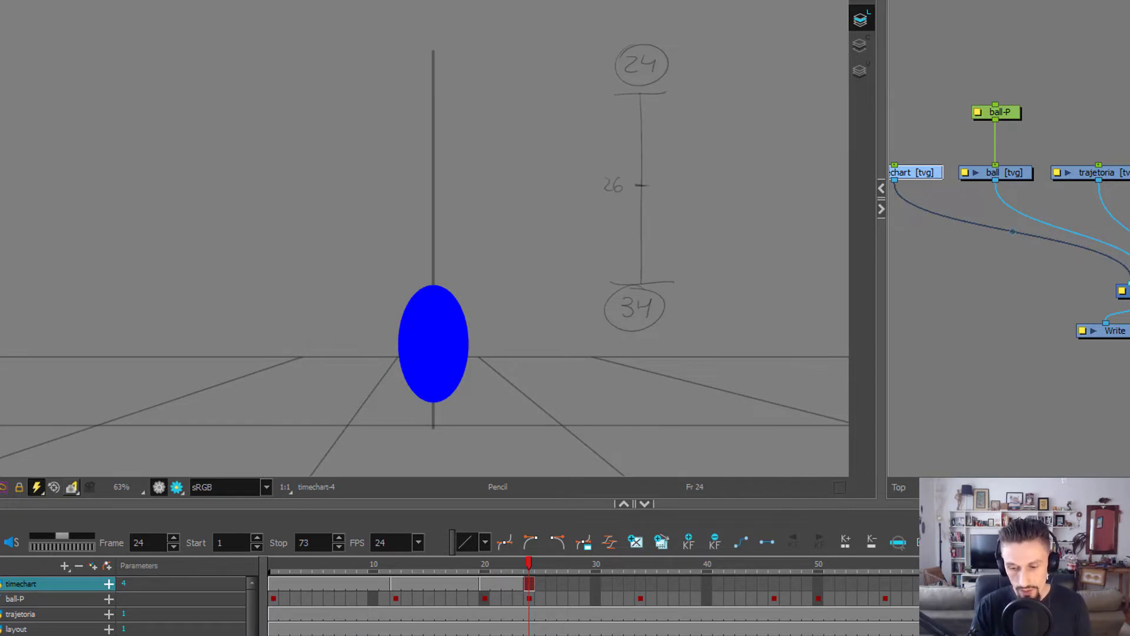
pyautogui.moveTo(633, 238)
pyautogui.mouseDown()
pyautogui.moveTo(646, 239)
pyautogui.moveTo(605, 244)
pyautogui.moveTo(613, 234)
pyautogui.moveTo(646, 263)
pyautogui.moveTo(607, 264)
pyautogui.moveTo(615, 256)
pyautogui.mouseUp()
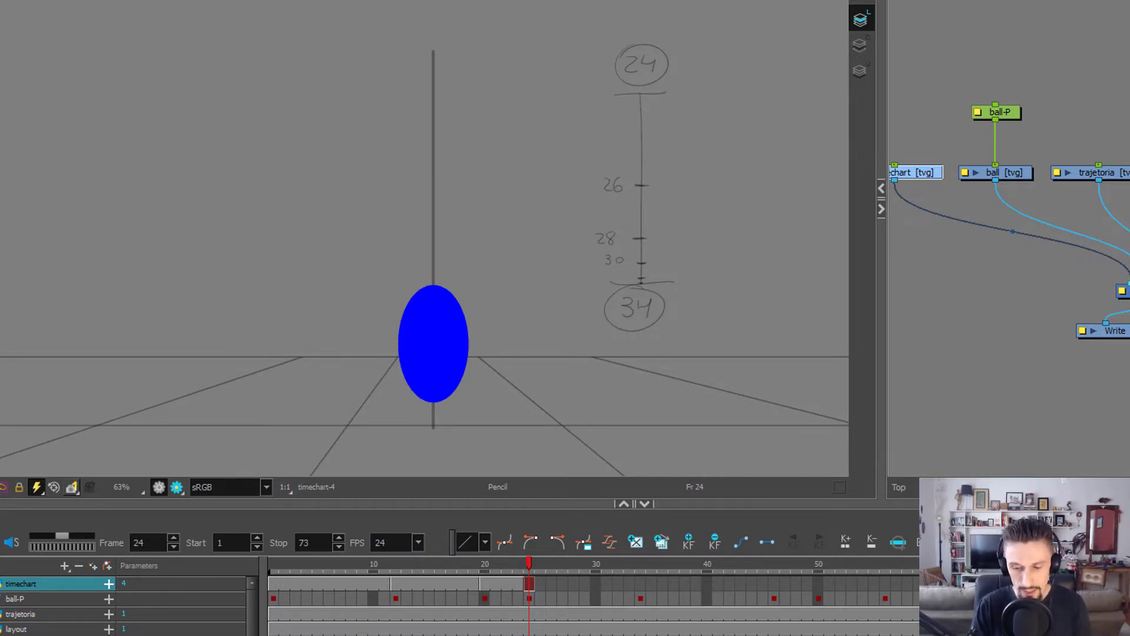
pyautogui.moveTo(615, 272); pyautogui.dragTo(616, 281)
pyautogui.moveTo(622, 272); pyautogui.dragTo(630, 281)
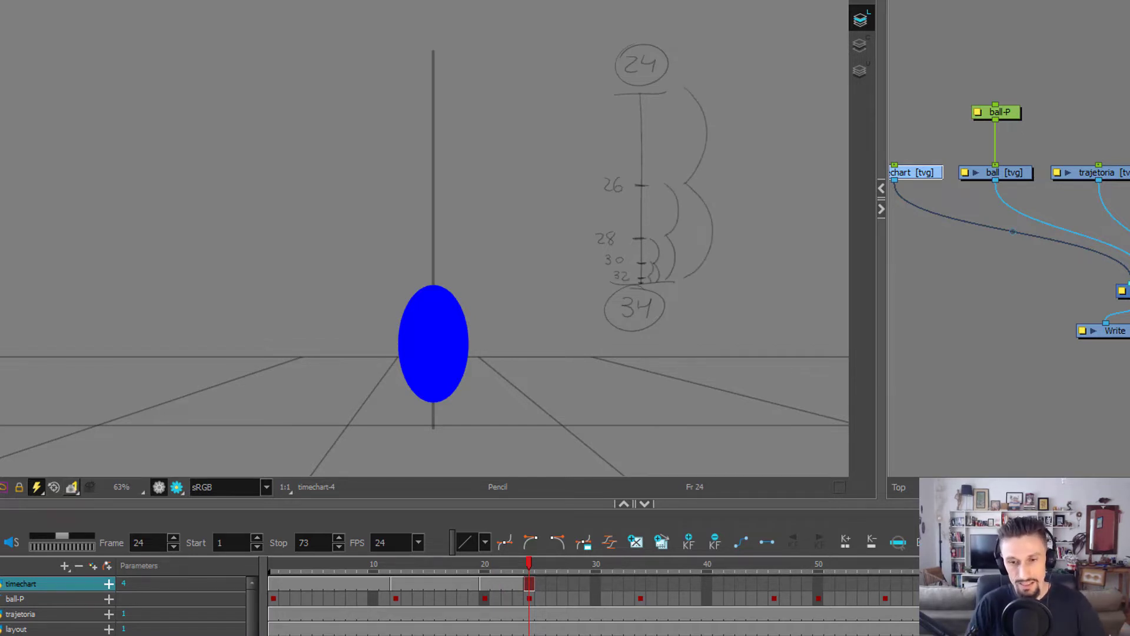
pyautogui.click(646, 583)
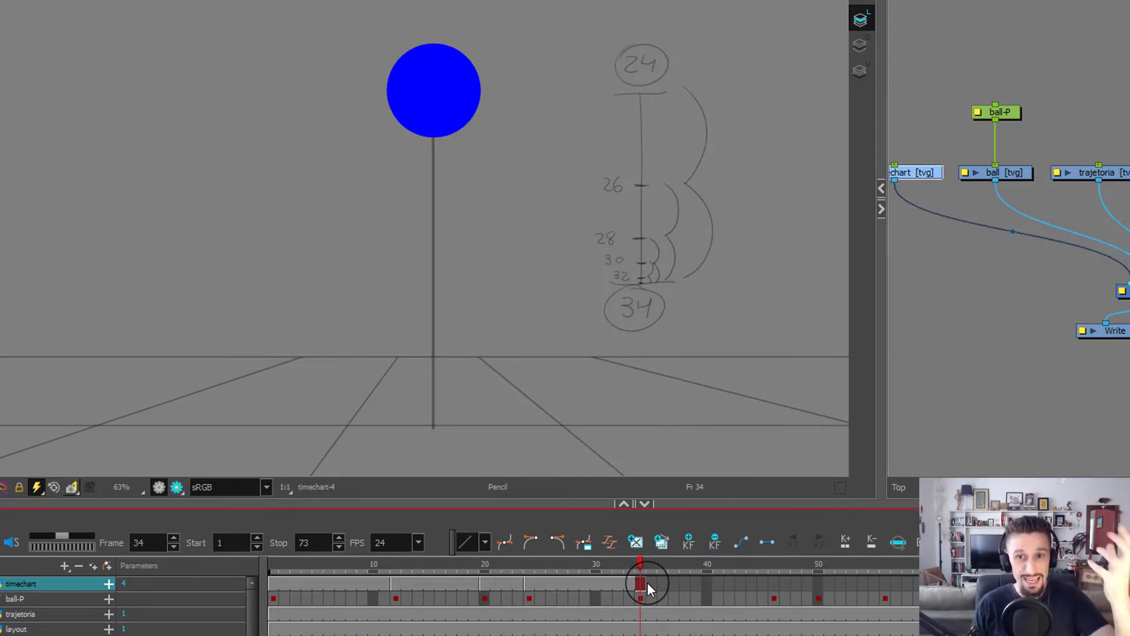
# At timechart frame 34, draw a chart from circled 34 to circled 46 with arcs and ticks 36, 38, 40, 42 and 44, crowded toward 34
pyautogui.press(']')
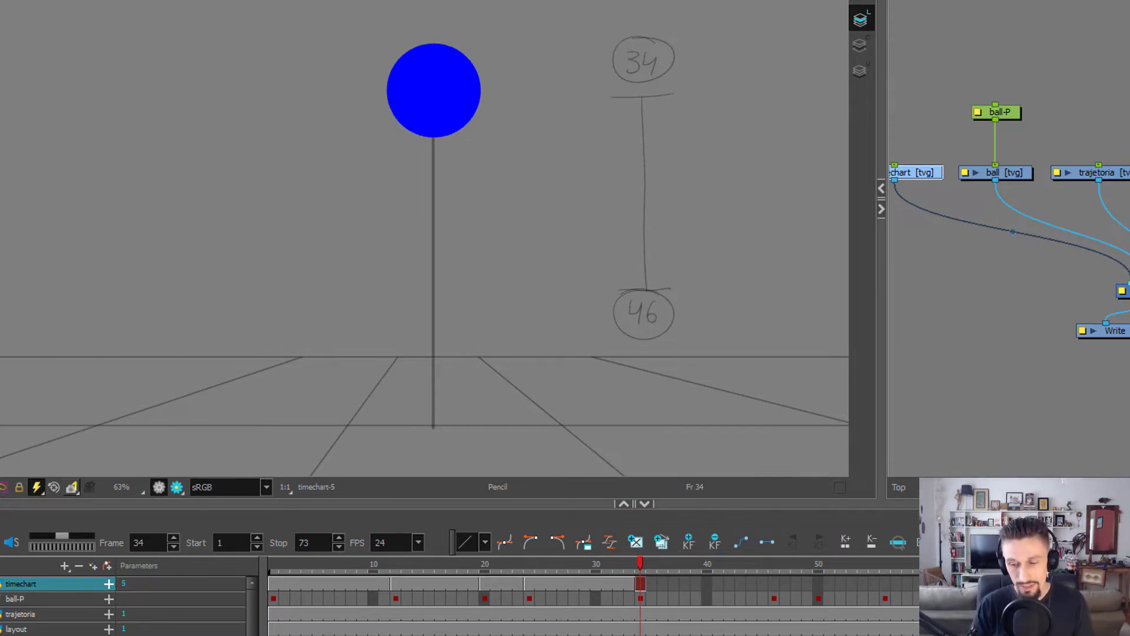
pyautogui.moveTo(637, 196)
pyautogui.mouseDown()
pyautogui.moveTo(651, 196)
pyautogui.moveTo(616, 202)
pyautogui.moveTo(627, 203)
pyautogui.mouseUp()
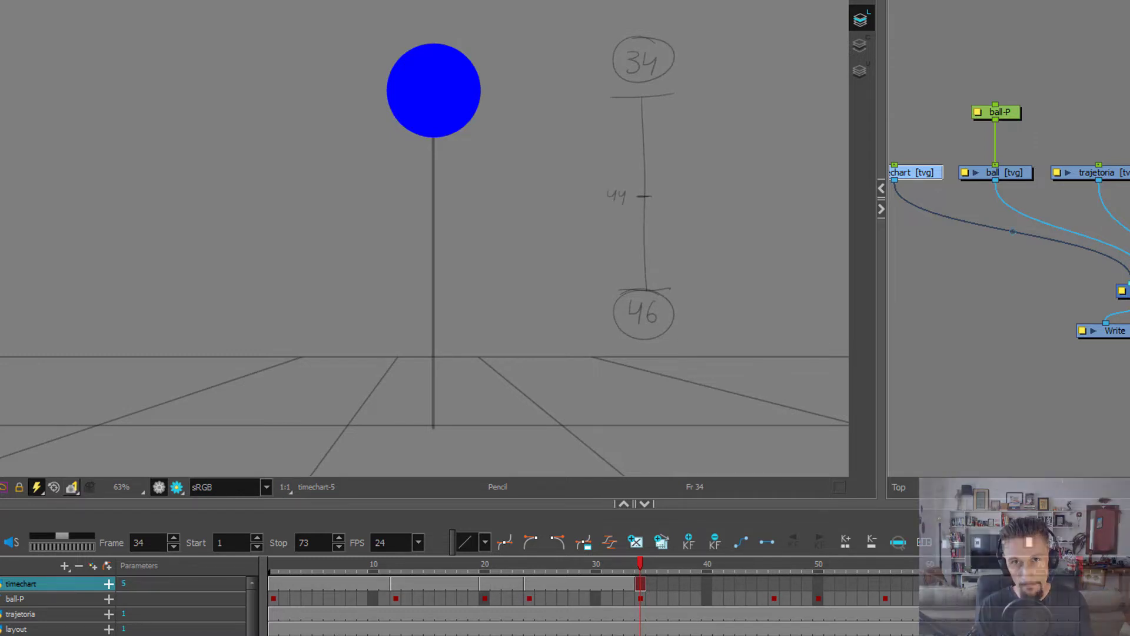
pyautogui.moveTo(640, 142)
pyautogui.mouseDown()
pyautogui.moveTo(651, 143)
pyautogui.moveTo(612, 153)
pyautogui.mouseUp()
pyautogui.moveTo(615, 141)
pyautogui.mouseDown()
pyautogui.moveTo(624, 150)
pyautogui.moveTo(613, 125)
pyautogui.mouseUp()
pyautogui.moveTo(620, 116); pyautogui.dragTo(616, 110)
pyautogui.moveTo(611, 93); pyautogui.dragTo(612, 99)
pyautogui.moveTo(618, 93); pyautogui.dragTo(617, 99)
pyautogui.moveTo(679, 93); pyautogui.dragTo(689, 292)
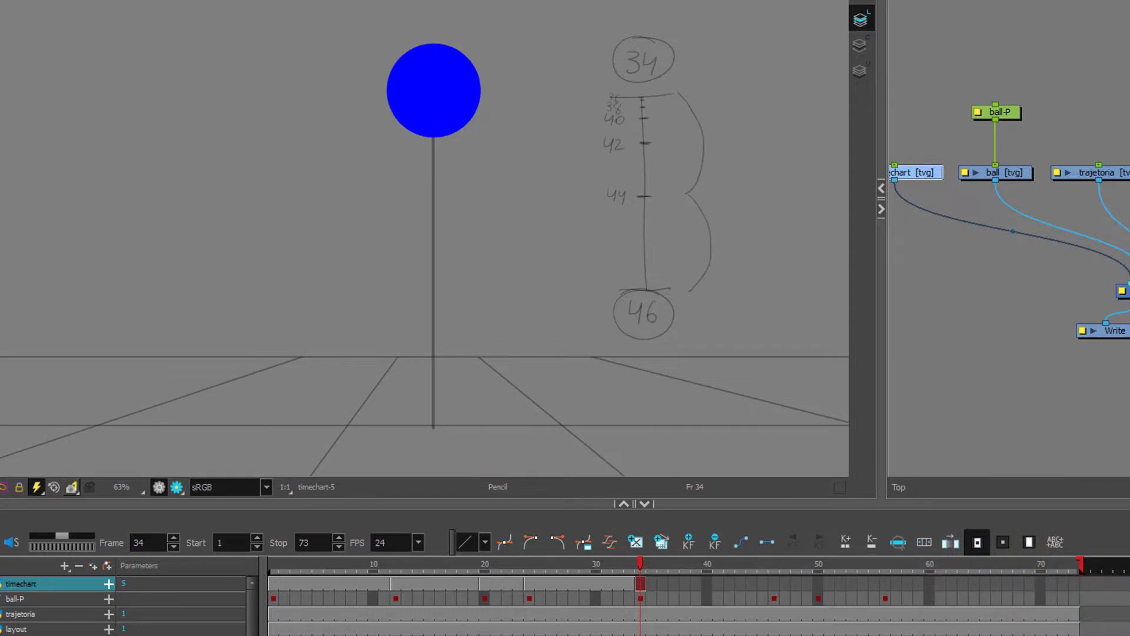
pyautogui.moveTo(671, 94)
pyautogui.mouseDown()
pyautogui.moveTo(675, 194)
pyautogui.moveTo(651, 118)
pyautogui.mouseUp()
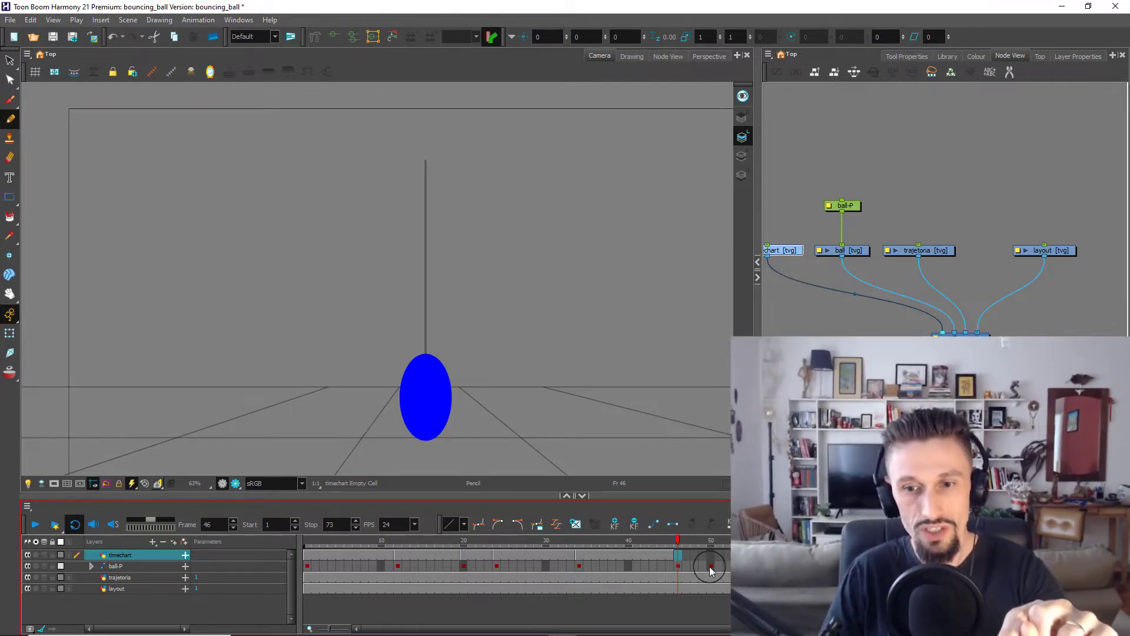
# Compare the ball's key poses at frames 34, 46 and 50, plus the in-between at frame 48, for the next chart's spacing
pyautogui.click(711, 566)
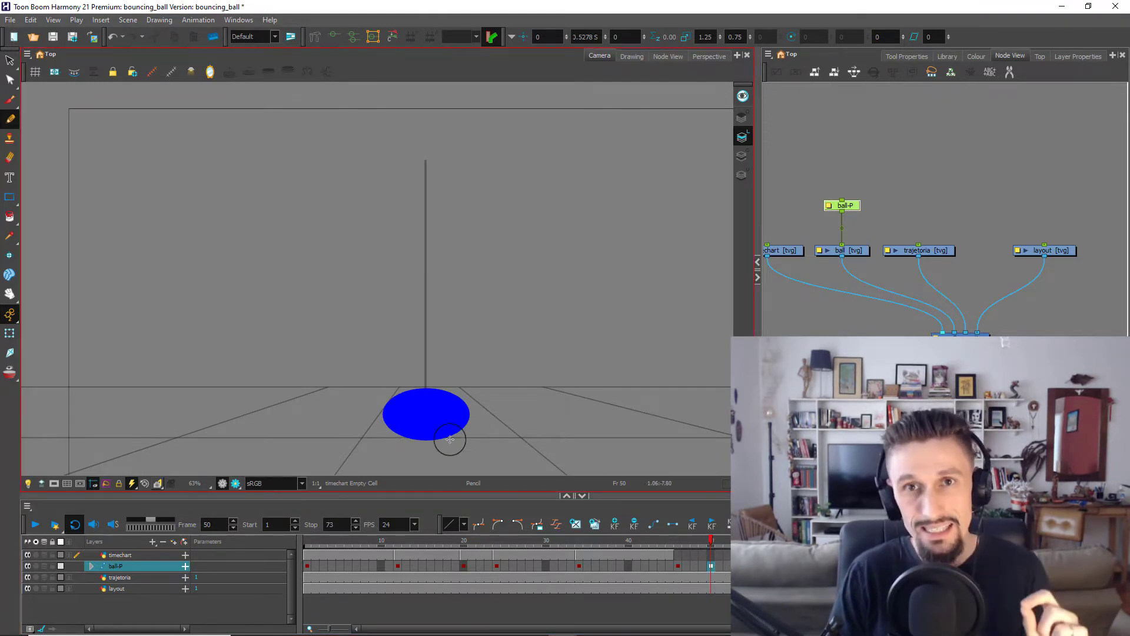
pyautogui.click(681, 564)
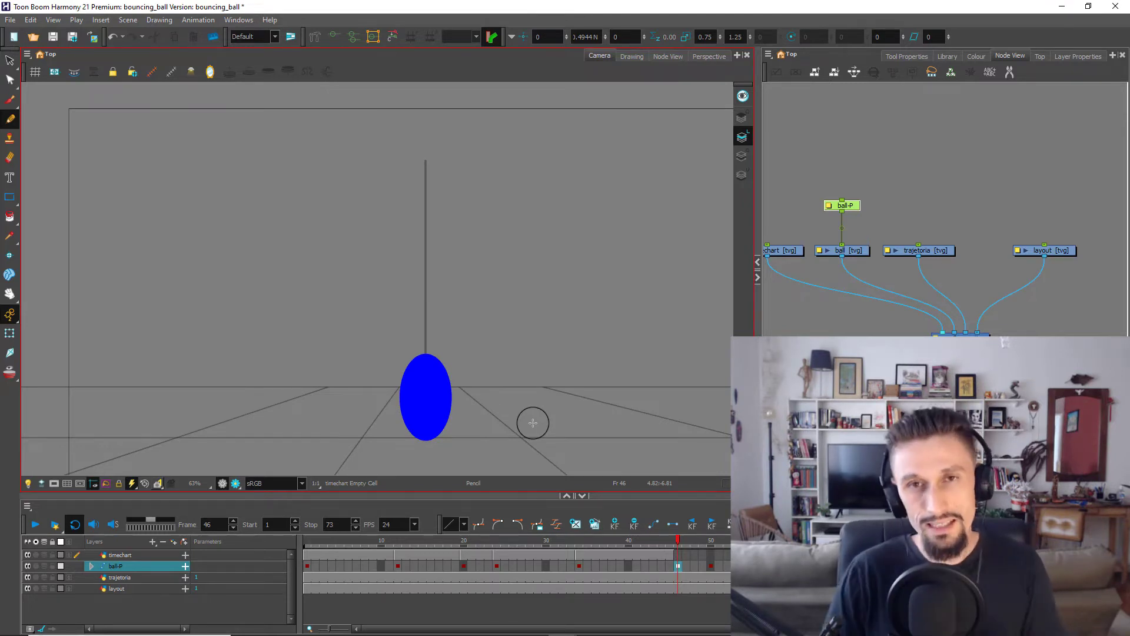
pyautogui.click(711, 566)
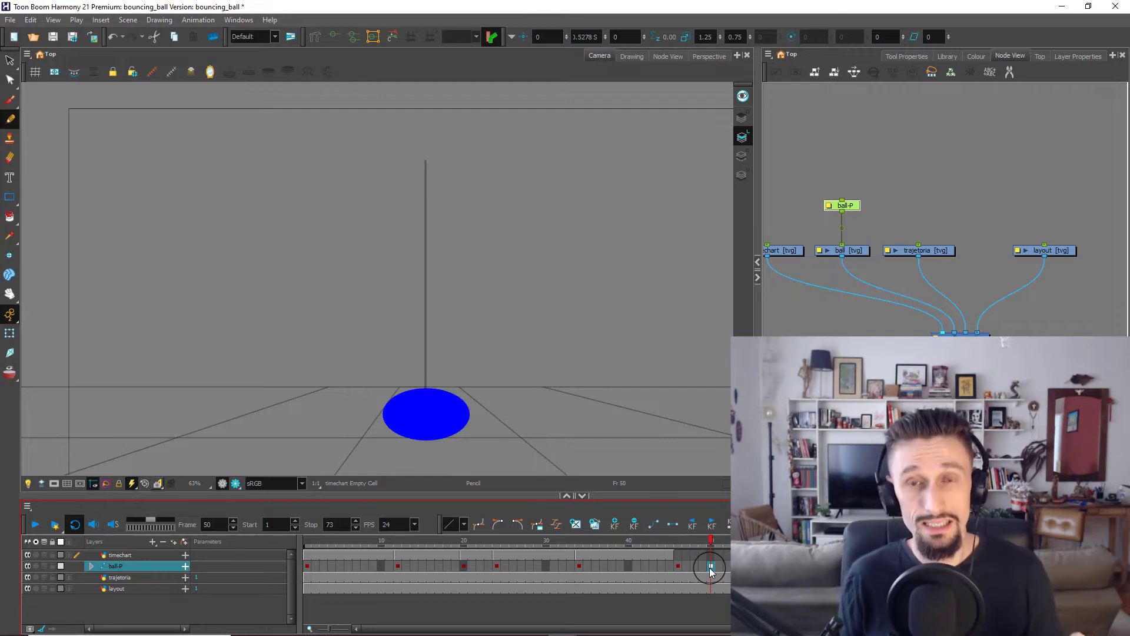
pyautogui.click(694, 566)
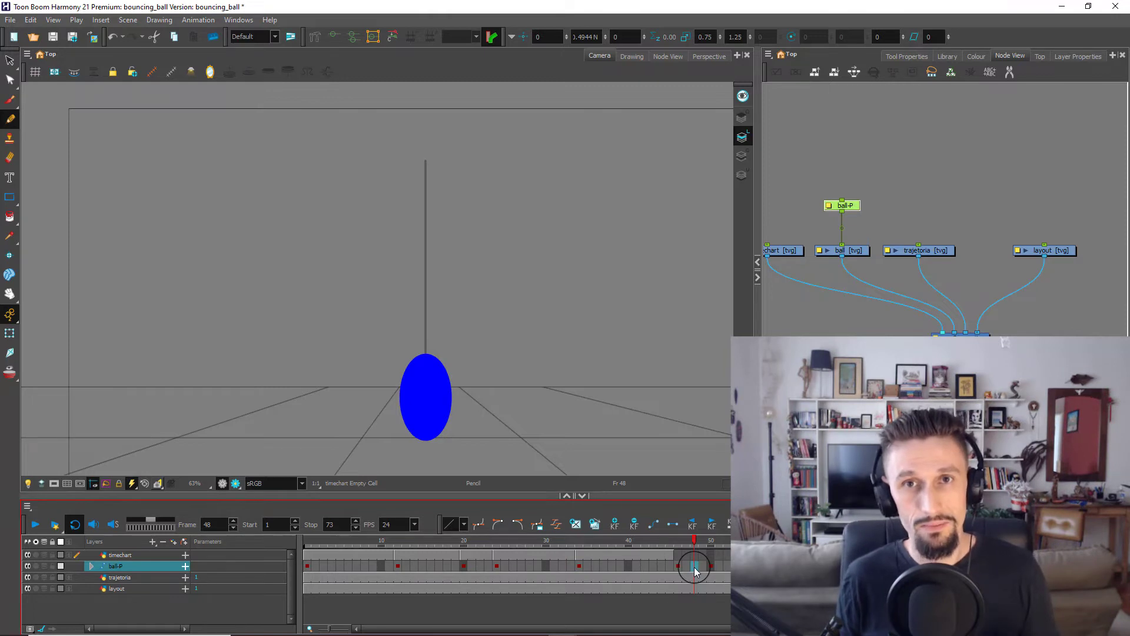
pyautogui.click(578, 566)
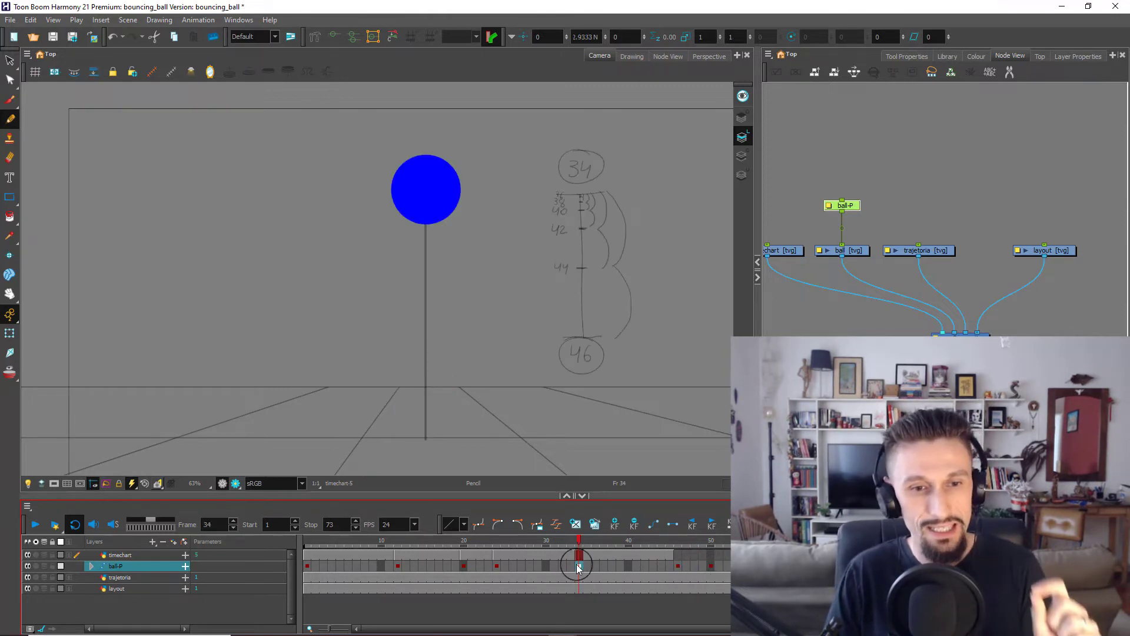
pyautogui.click(678, 566)
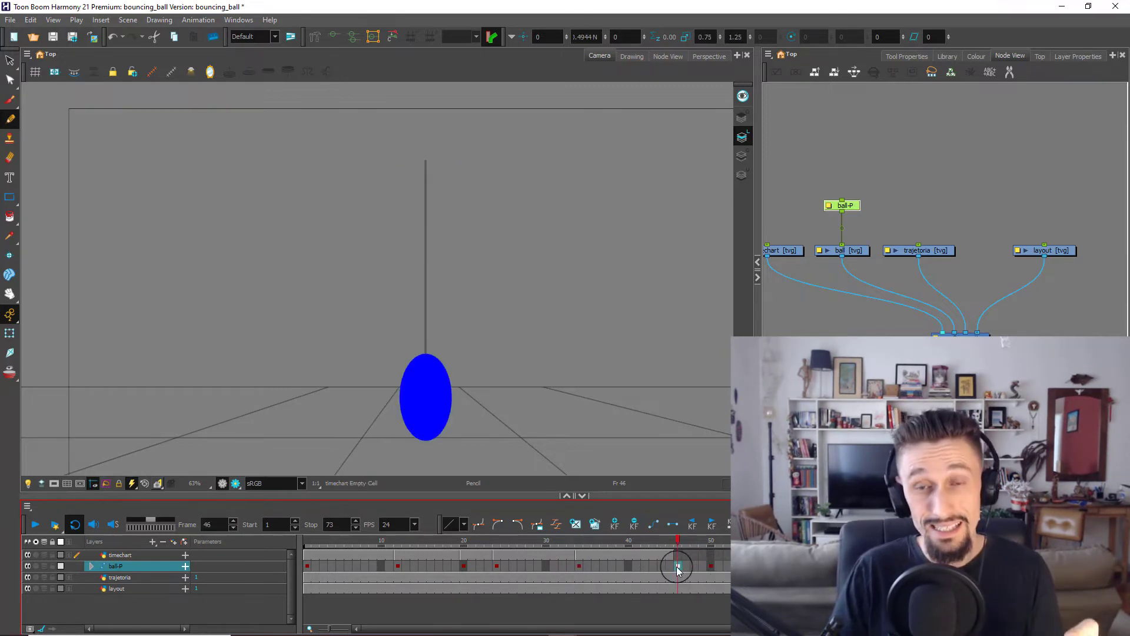
pyautogui.click(578, 566)
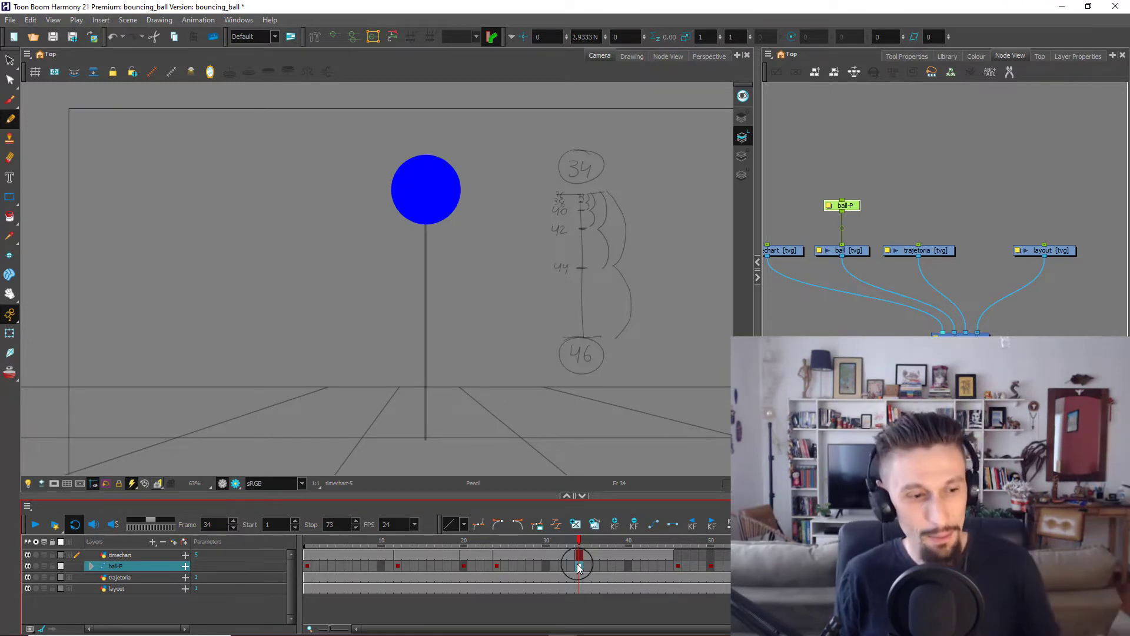
pyautogui.click(696, 567)
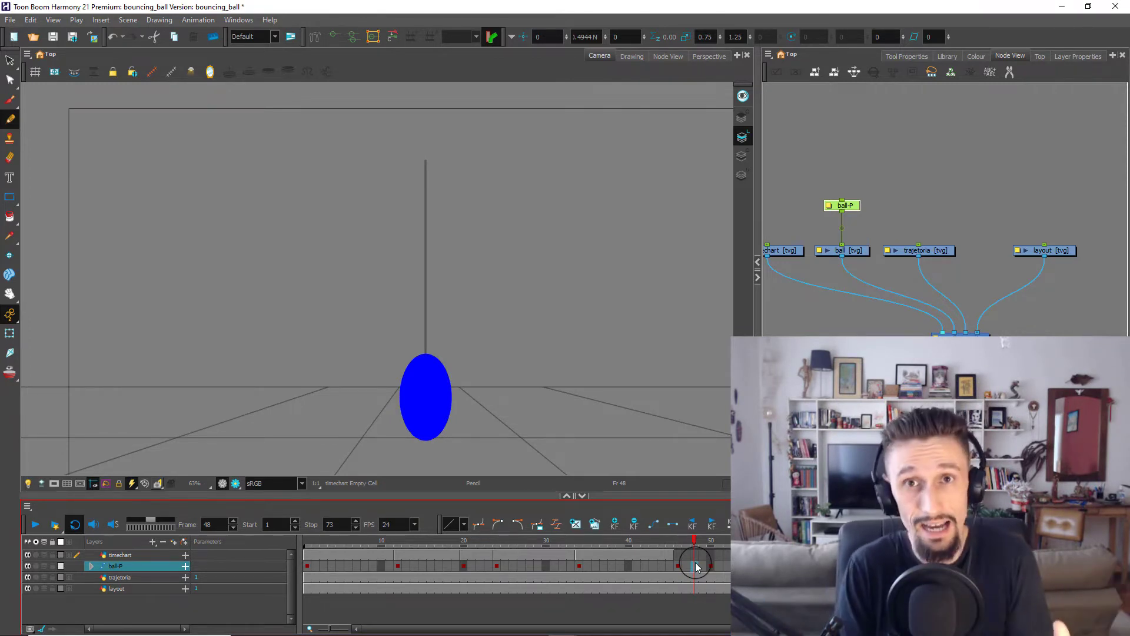
# At timechart frame 46, draw a chart from circled 46 to circled 50 with arcs and one tick close to 50, held through frame 49
pyautogui.click(678, 555)
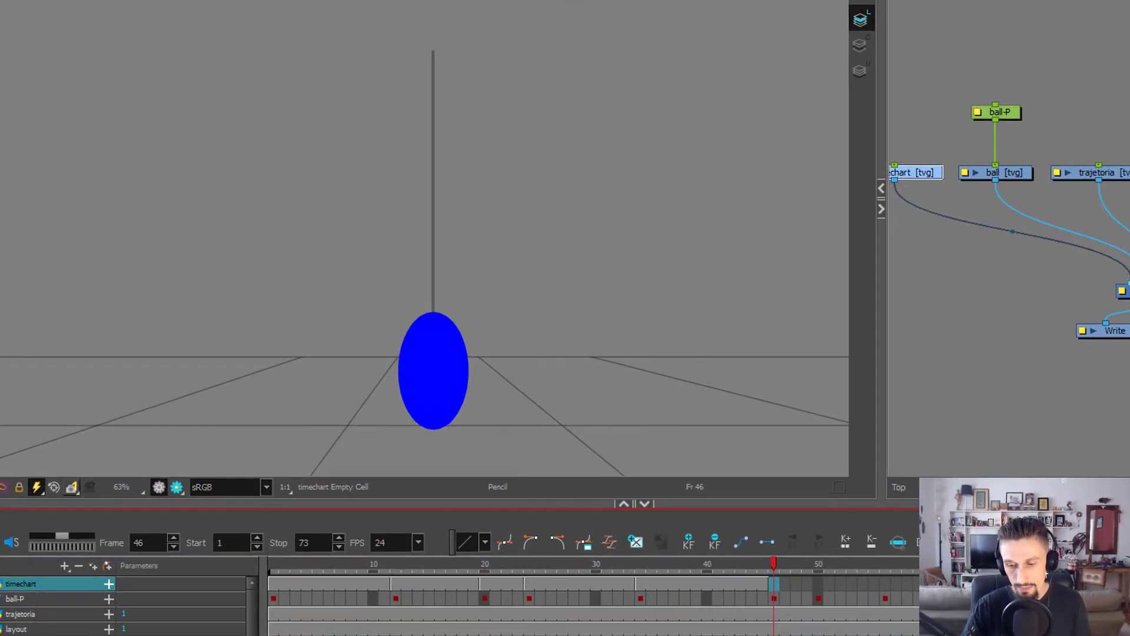
pyautogui.moveTo(623, 54)
pyautogui.mouseDown()
pyautogui.moveTo(629, 78)
pyautogui.moveTo(643, 69)
pyautogui.moveTo(617, 47)
pyautogui.mouseUp()
pyautogui.moveTo(635, 95); pyautogui.dragTo(633, 240)
pyautogui.moveTo(604, 243)
pyautogui.mouseDown()
pyautogui.moveTo(674, 240)
pyautogui.moveTo(617, 277)
pyautogui.moveTo(646, 263)
pyautogui.moveTo(631, 251)
pyautogui.moveTo(643, 222)
pyautogui.mouseUp()
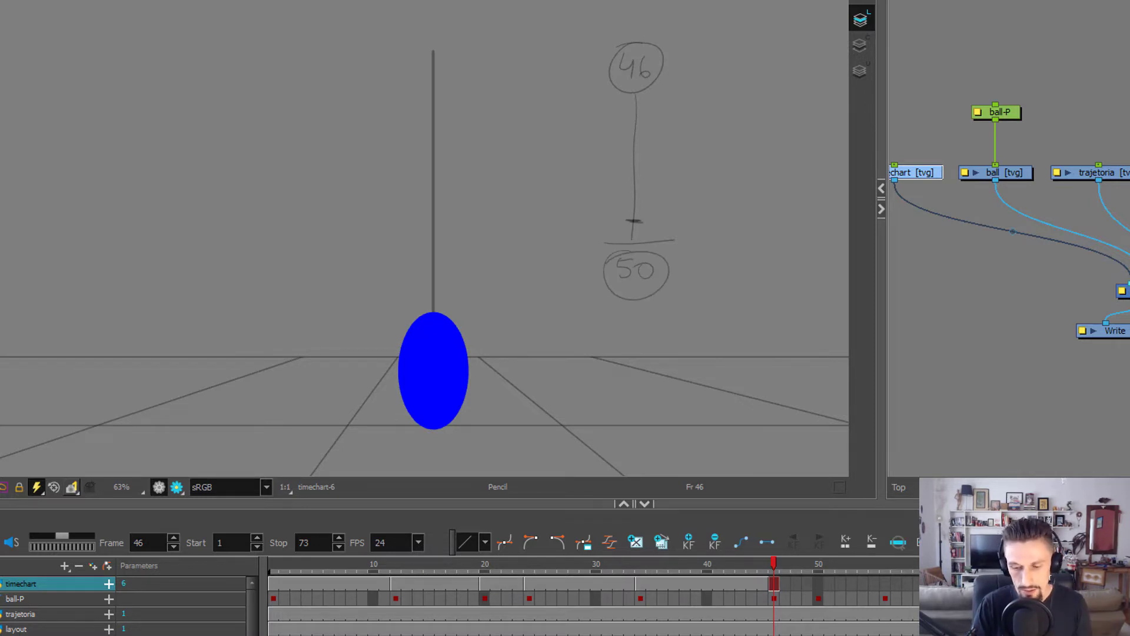
pyautogui.moveTo(618, 94)
pyautogui.mouseDown()
pyautogui.moveTo(660, 93)
pyautogui.moveTo(674, 239)
pyautogui.mouseUp()
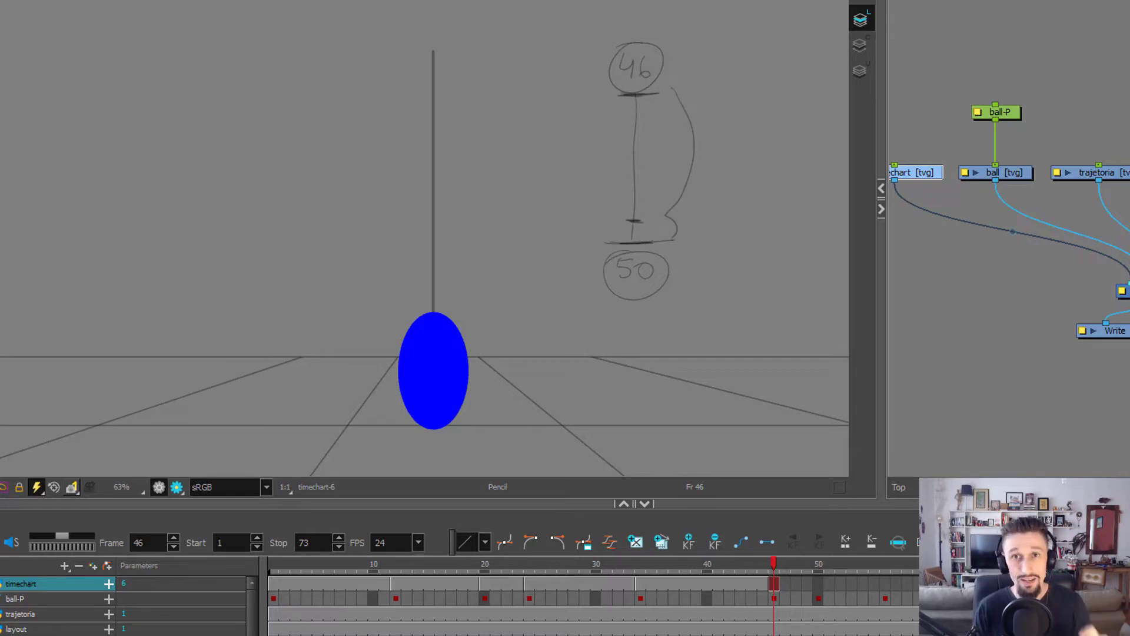
pyautogui.click(824, 586)
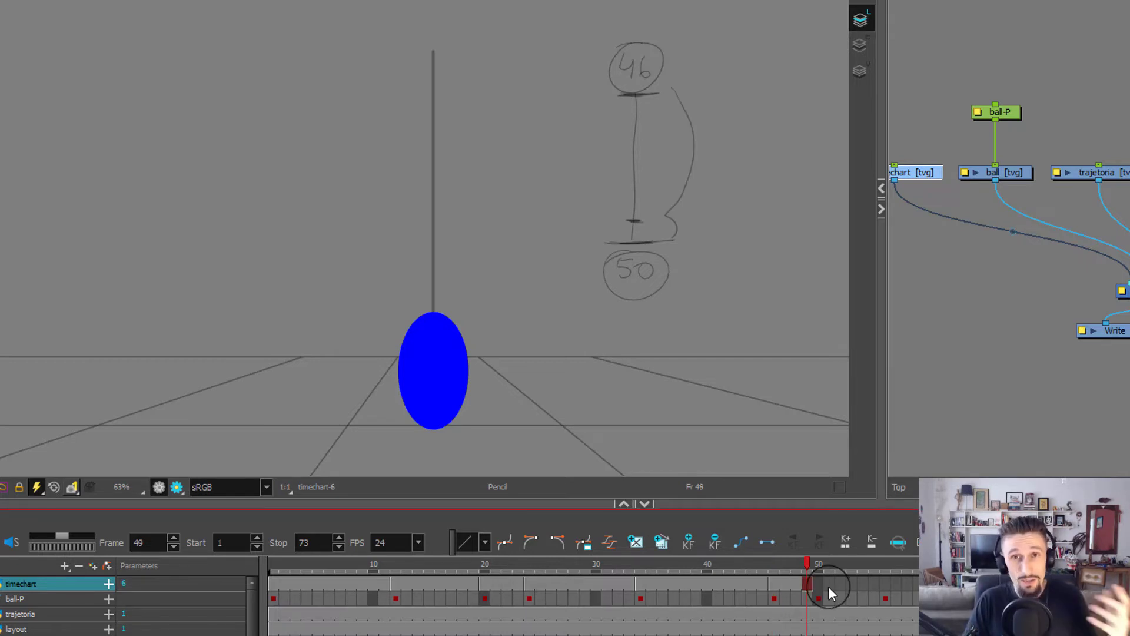
# At frame 50 of the timechart layer, start a new drawing with the number 50 above a vertical line with end bars
pyautogui.click(817, 565)
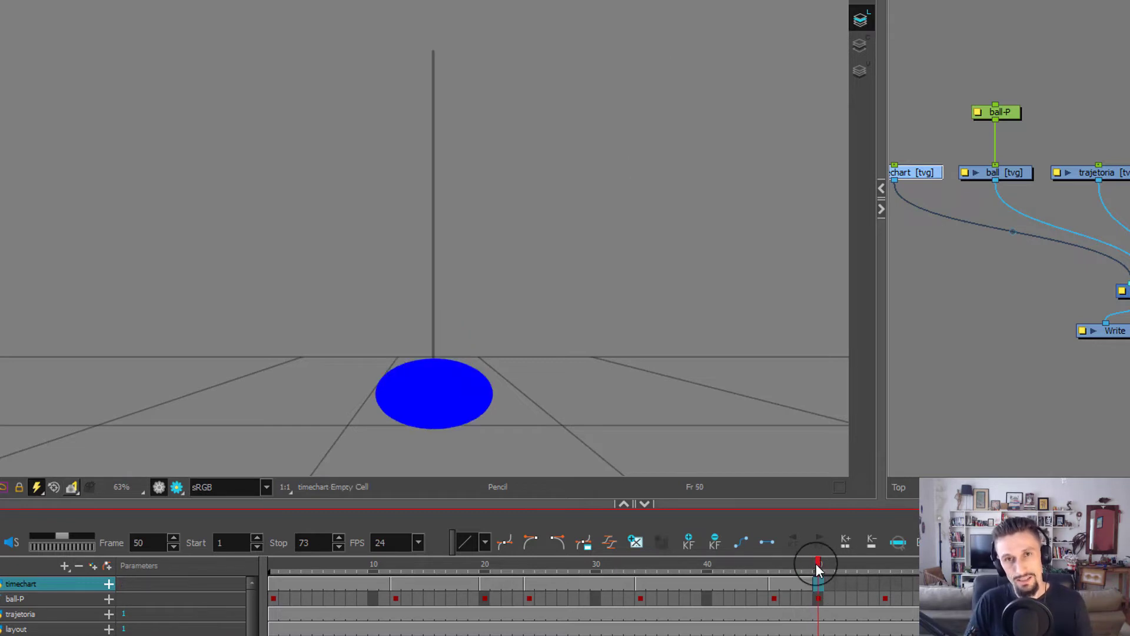
pyautogui.click(885, 567)
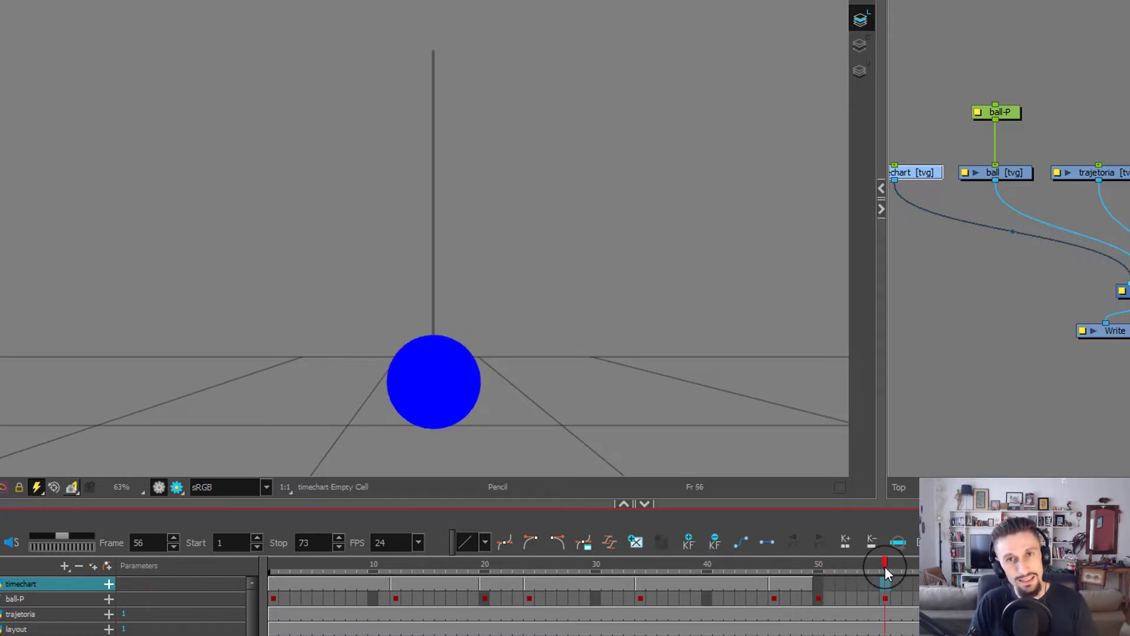
pyautogui.moveTo(885, 566)
pyautogui.mouseDown()
pyautogui.moveTo(768, 561)
pyautogui.moveTo(881, 574)
pyautogui.mouseUp()
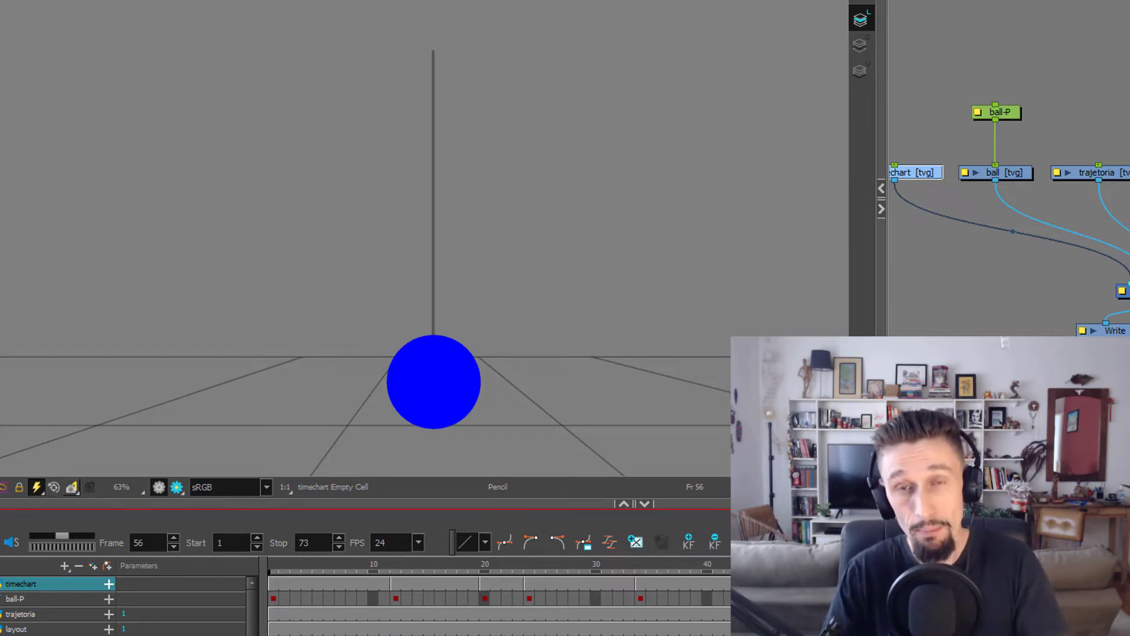
pyautogui.click(818, 583)
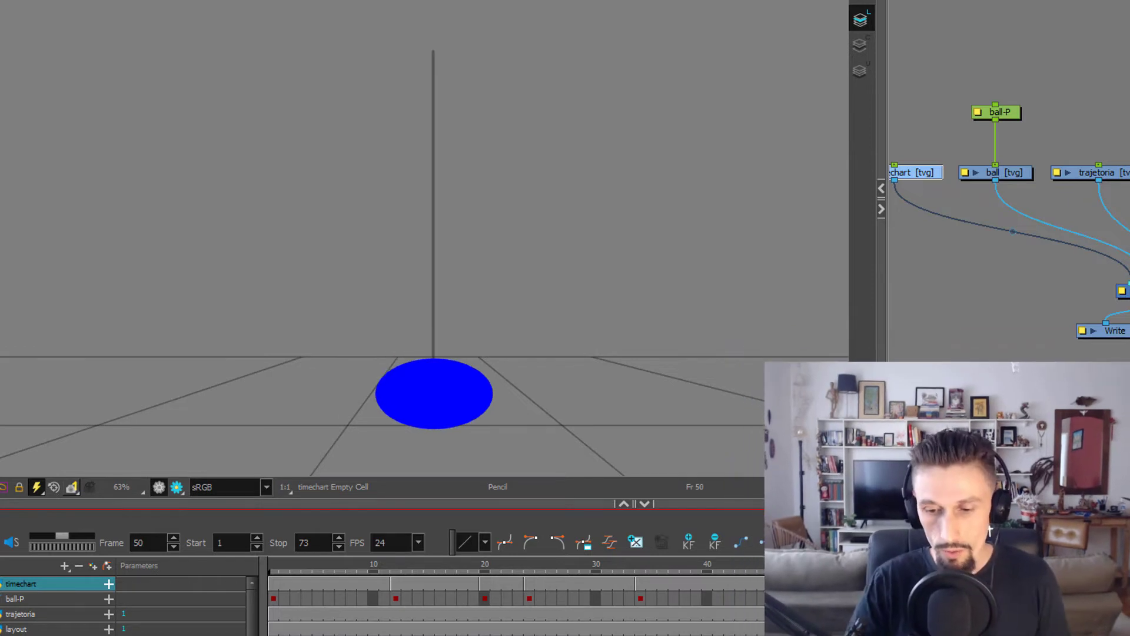
pyautogui.moveTo(631, 51)
pyautogui.mouseDown()
pyautogui.moveTo(628, 75)
pyautogui.moveTo(655, 58)
pyautogui.moveTo(675, 79)
pyautogui.moveTo(655, 241)
pyautogui.moveTo(688, 237)
pyautogui.mouseUp()
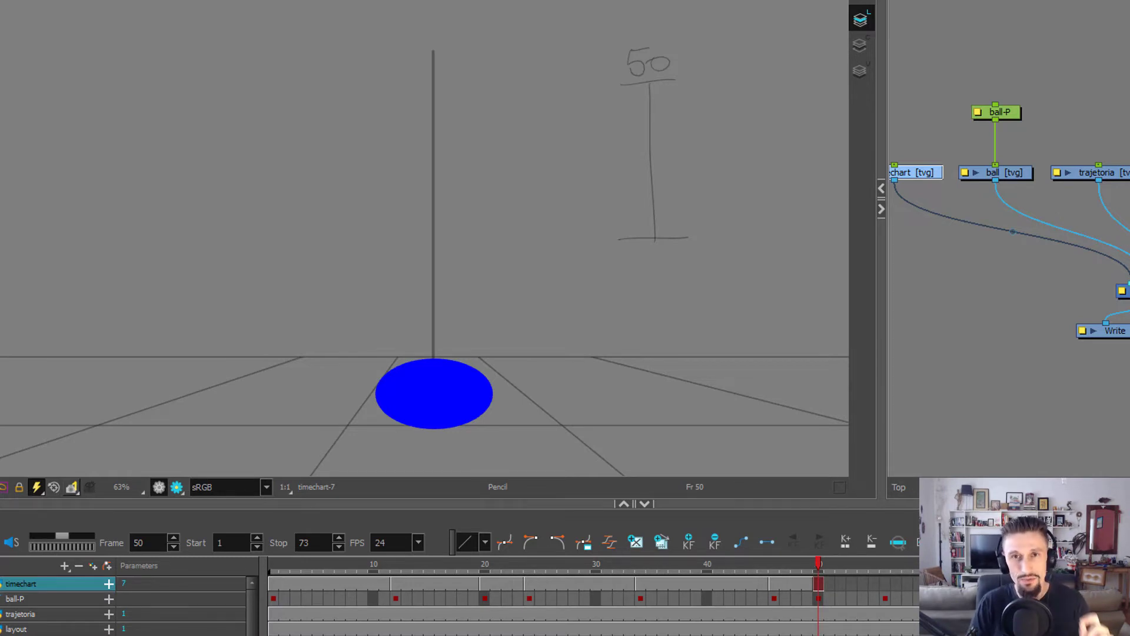
# Move the ball-P layer's last key pose to frame 58 and write 58 below the chart line on timechart frame 50
pyautogui.click(865, 598)
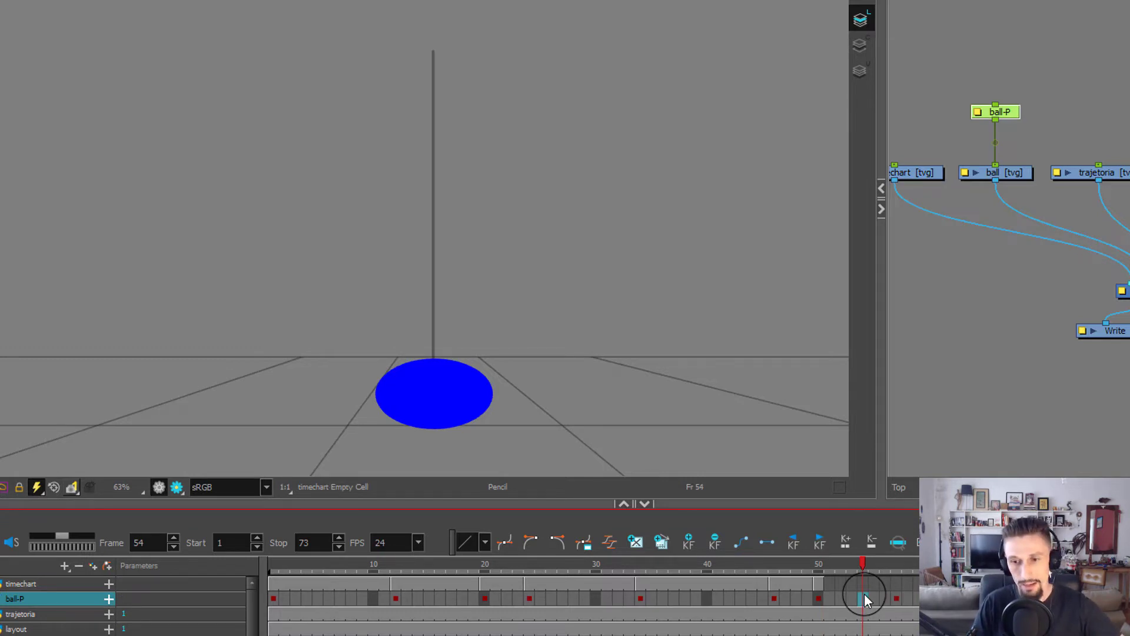
pyautogui.click(819, 582)
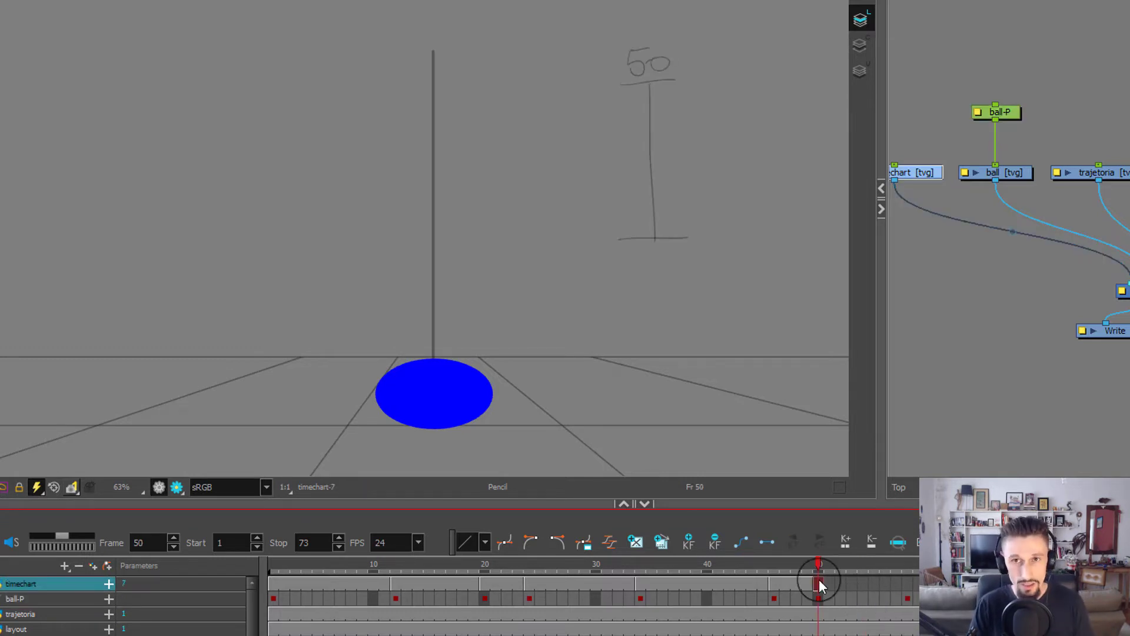
pyautogui.moveTo(645, 255)
pyautogui.mouseDown()
pyautogui.moveTo(636, 275)
pyautogui.moveTo(660, 262)
pyautogui.mouseUp()
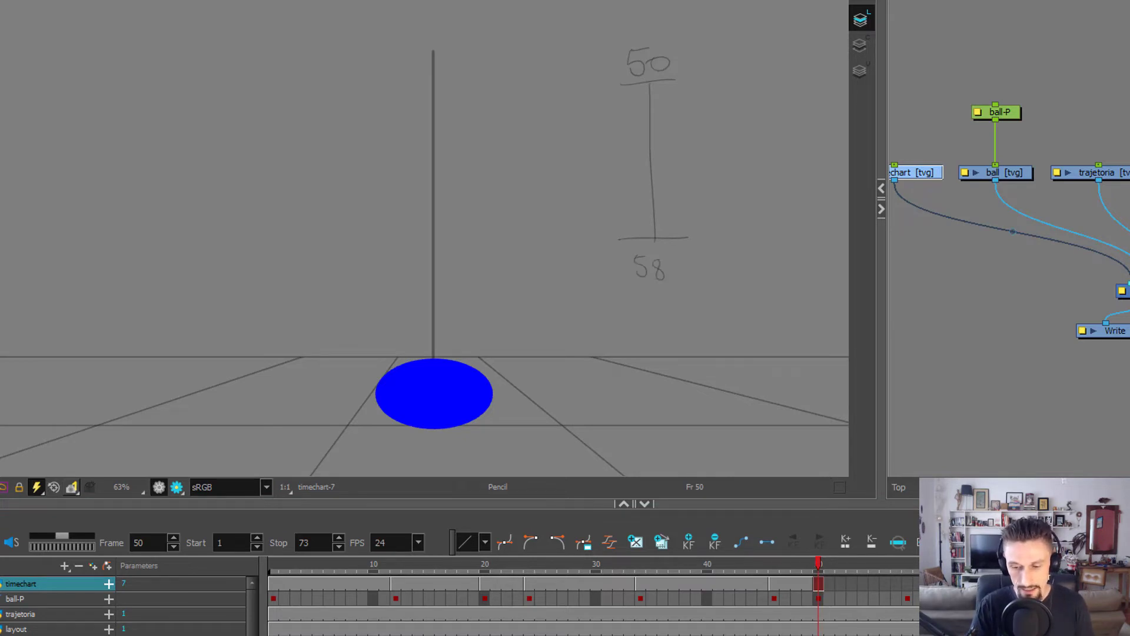
# Mark ticks 52, 54 and 56 closing in on 58, circle 50 and 58, bracket the ticks with arcs, and hold the drawing through frame 58
pyautogui.moveTo(640, 157)
pyautogui.mouseDown()
pyautogui.moveTo(654, 155)
pyautogui.moveTo(606, 163)
pyautogui.moveTo(627, 165)
pyautogui.moveTo(611, 206)
pyautogui.moveTo(662, 228)
pyautogui.moveTo(608, 233)
pyautogui.moveTo(621, 229)
pyautogui.mouseUp()
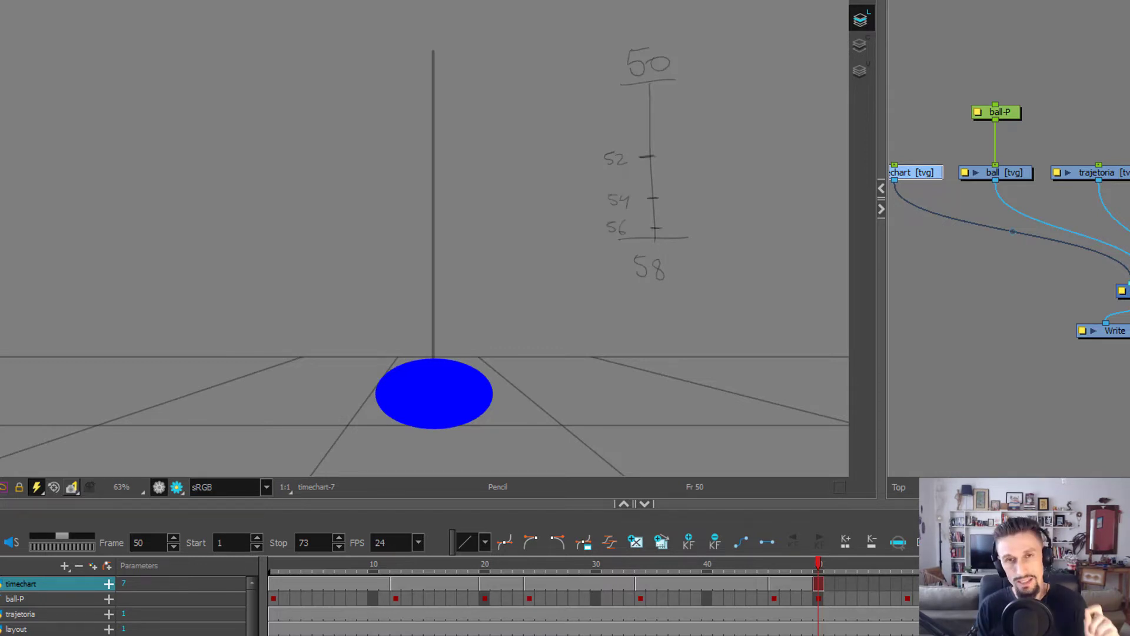
pyautogui.moveTo(647, 31); pyautogui.dragTo(651, 86)
pyautogui.moveTo(651, 243); pyautogui.dragTo(653, 241)
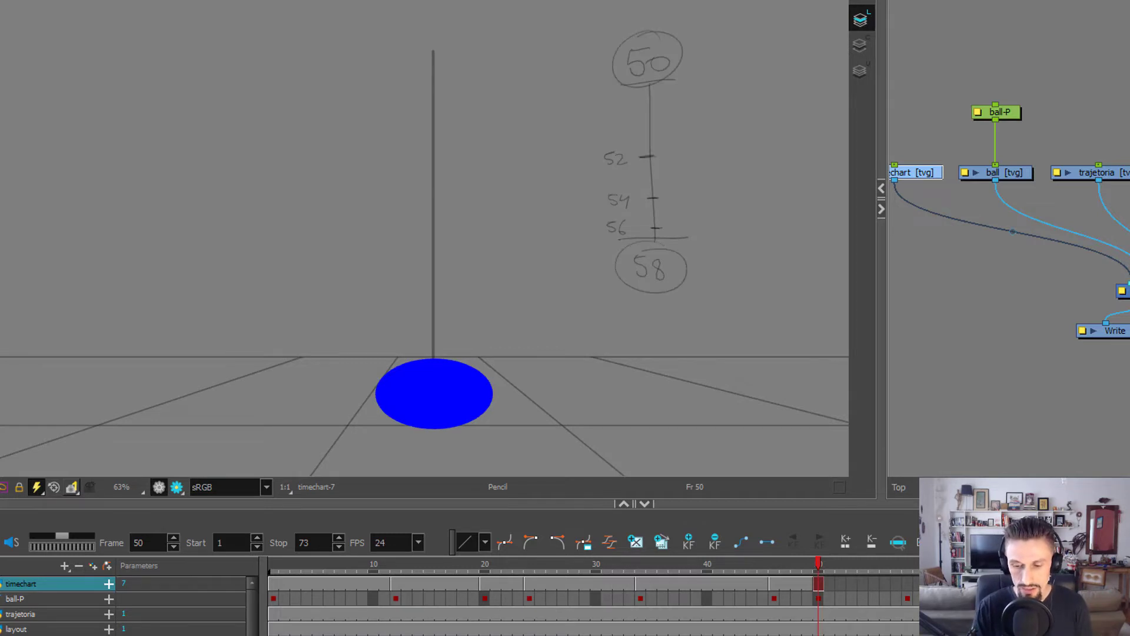
pyautogui.moveTo(686, 80); pyautogui.dragTo(700, 236)
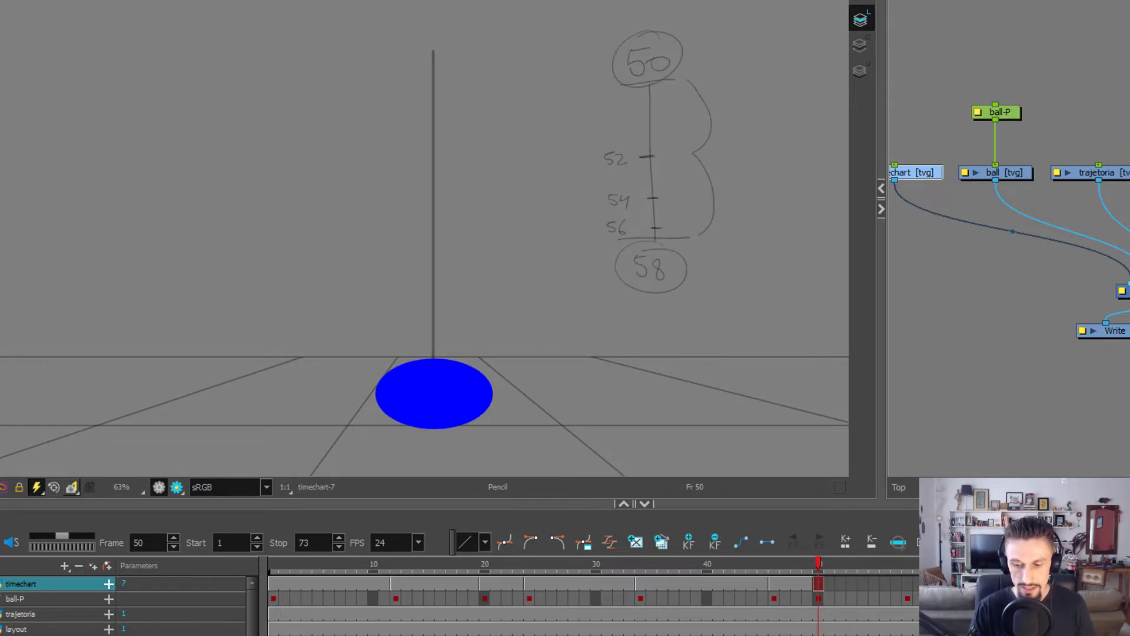
pyautogui.moveTo(670, 155); pyautogui.dragTo(671, 235)
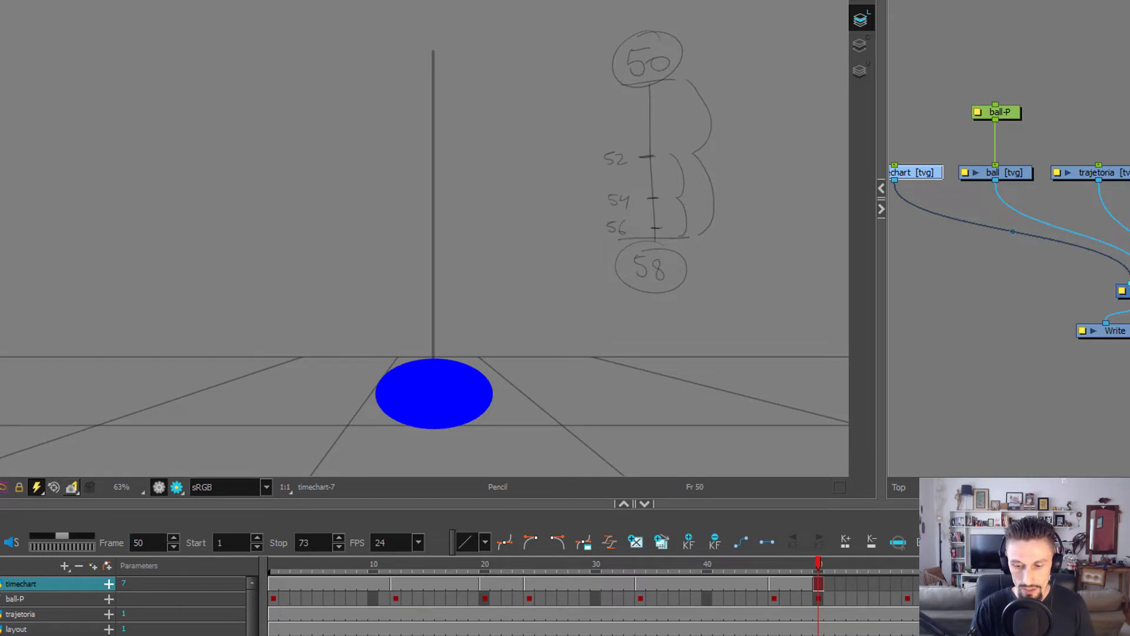
pyautogui.moveTo(665, 197); pyautogui.dragTo(672, 240)
pyautogui.press("'")
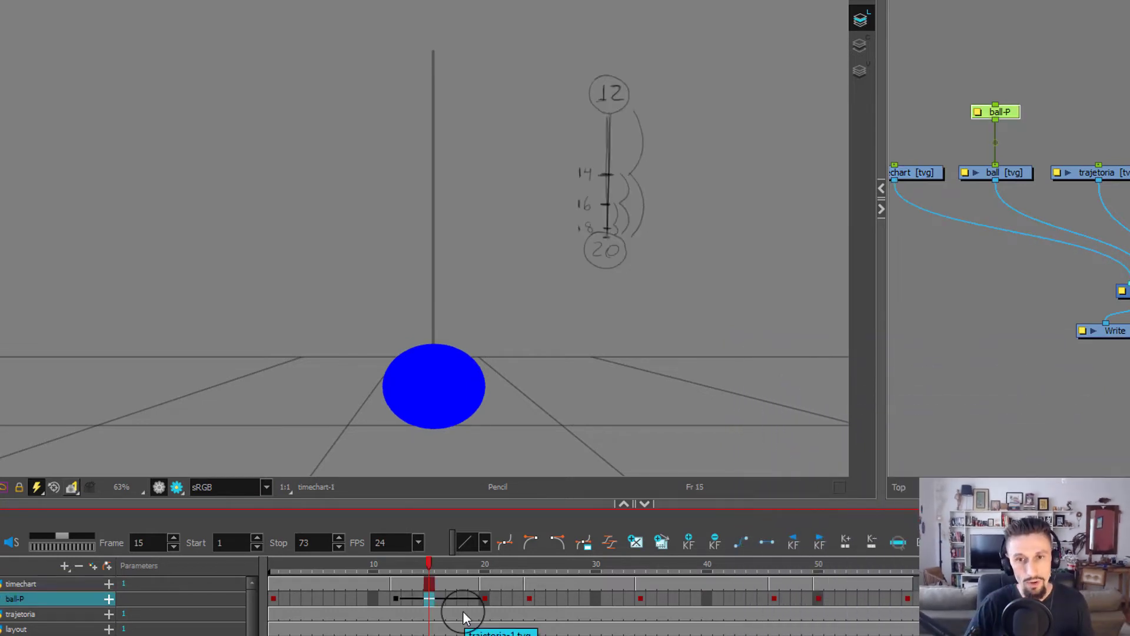
# Try an interpolated in-between key at frame 16 of ball-P, with the onion skin range narrowed to frames 12 through 20
pyautogui.click(440, 596)
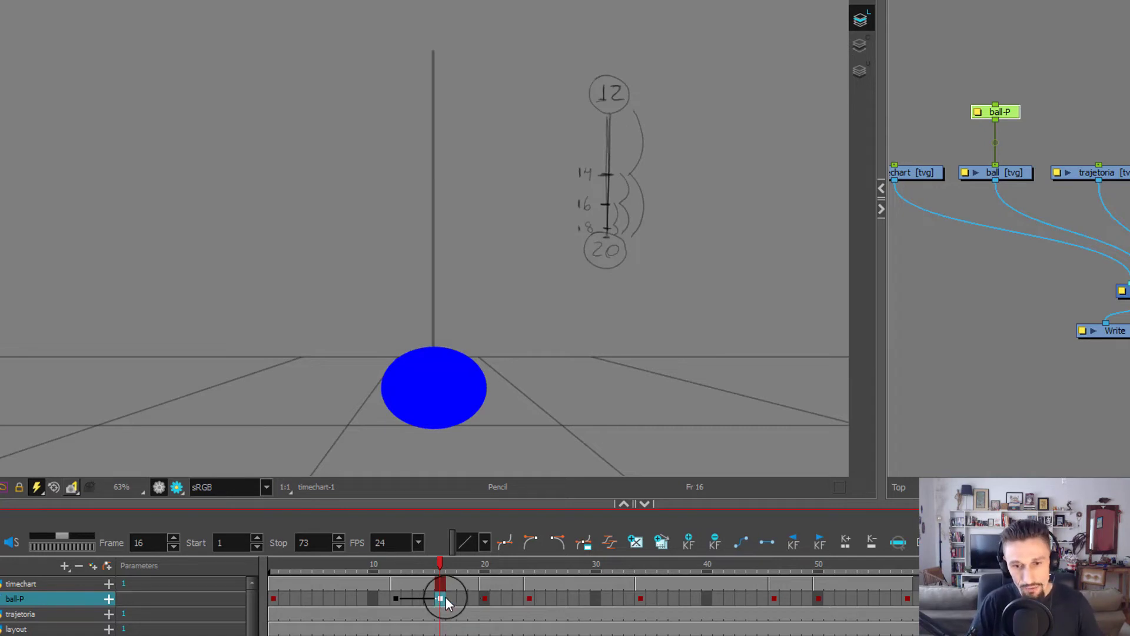
pyautogui.click(408, 598)
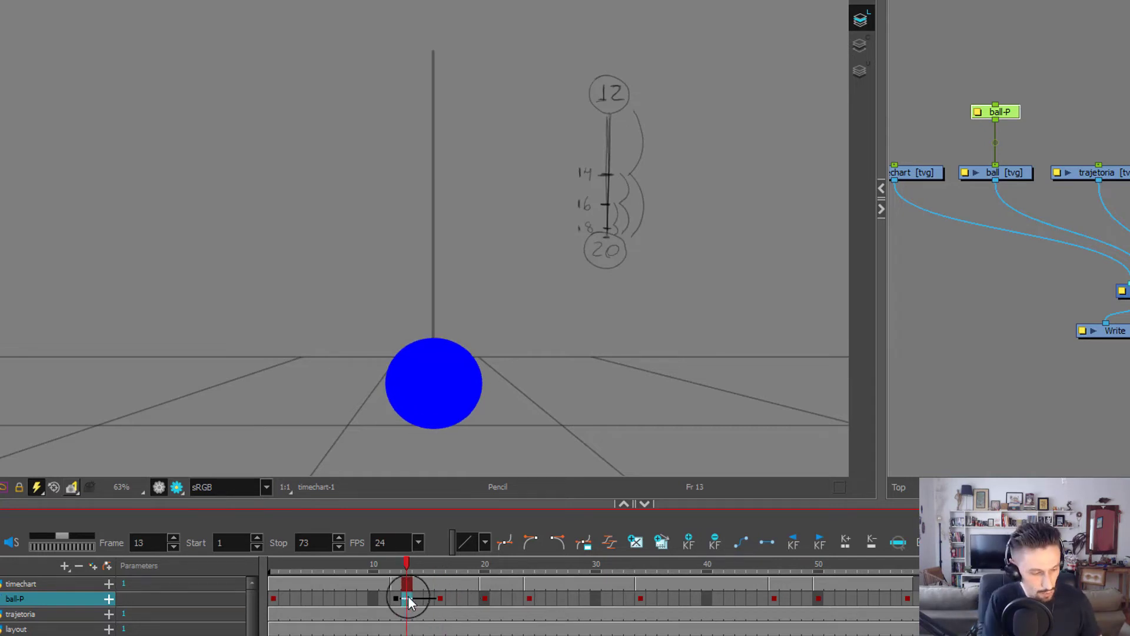
pyautogui.click(441, 599)
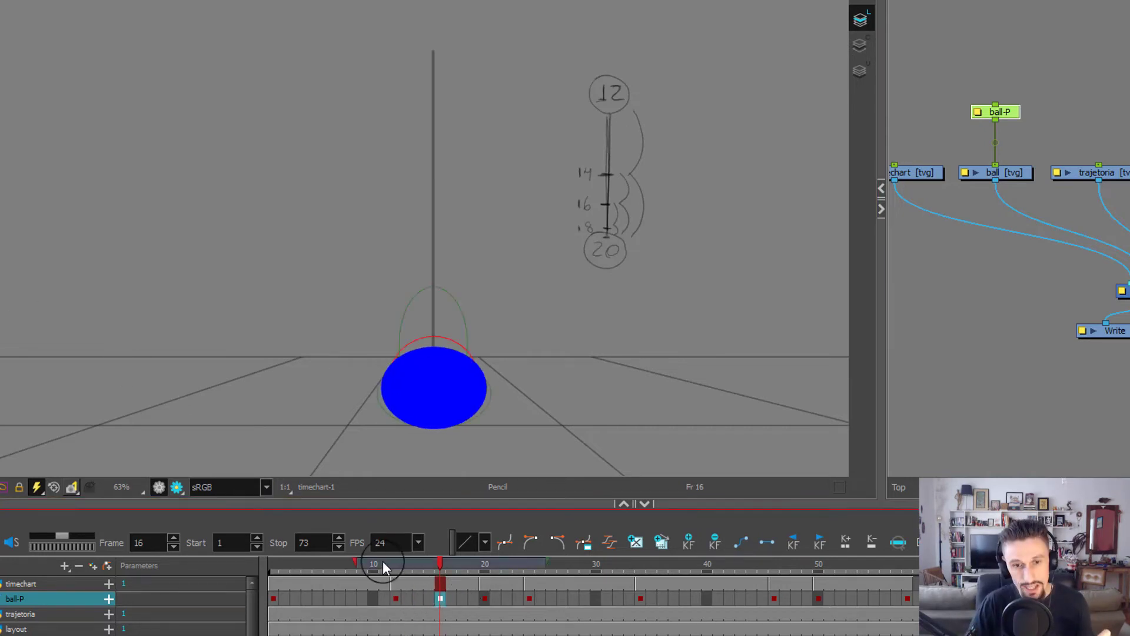
pyautogui.moveTo(355, 563); pyautogui.dragTo(394, 575)
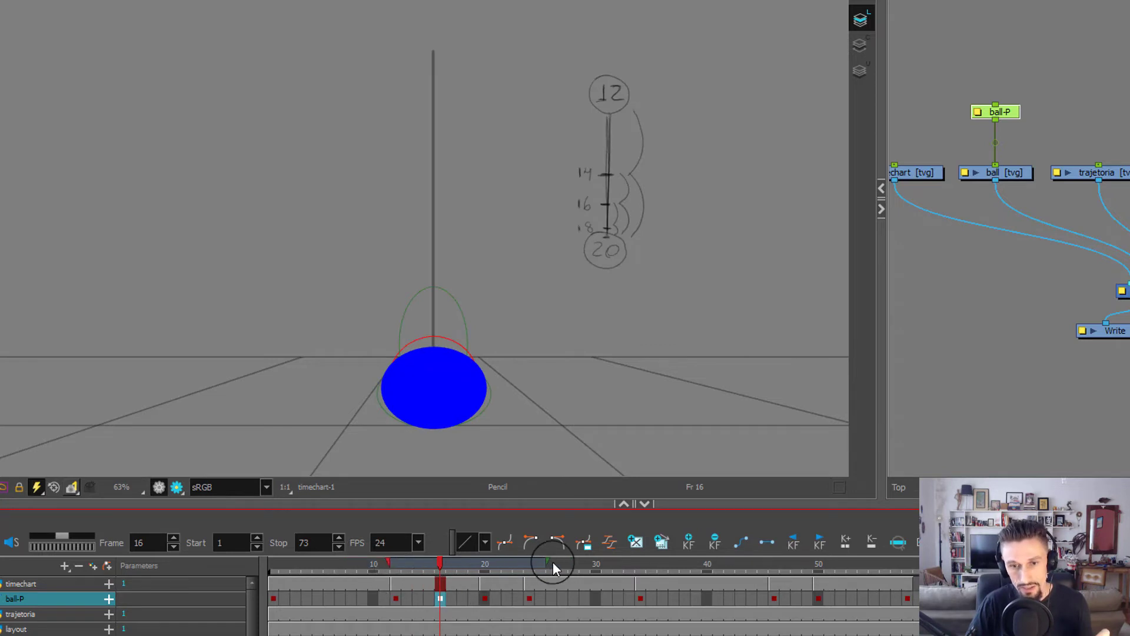
pyautogui.moveTo(548, 563); pyautogui.dragTo(492, 564)
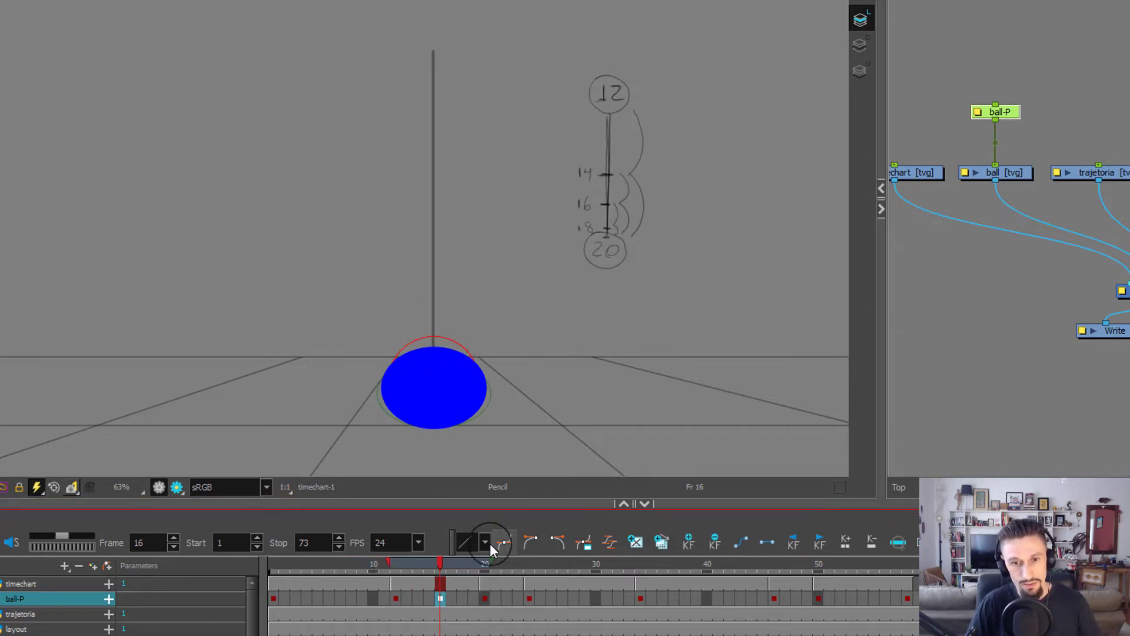
# Check the frame 16 in-between against its onion-skinned neighbours and the 12 to 20 chart, and delete its keyframe from ball-P
pyautogui.scroll(5, 479, 431)
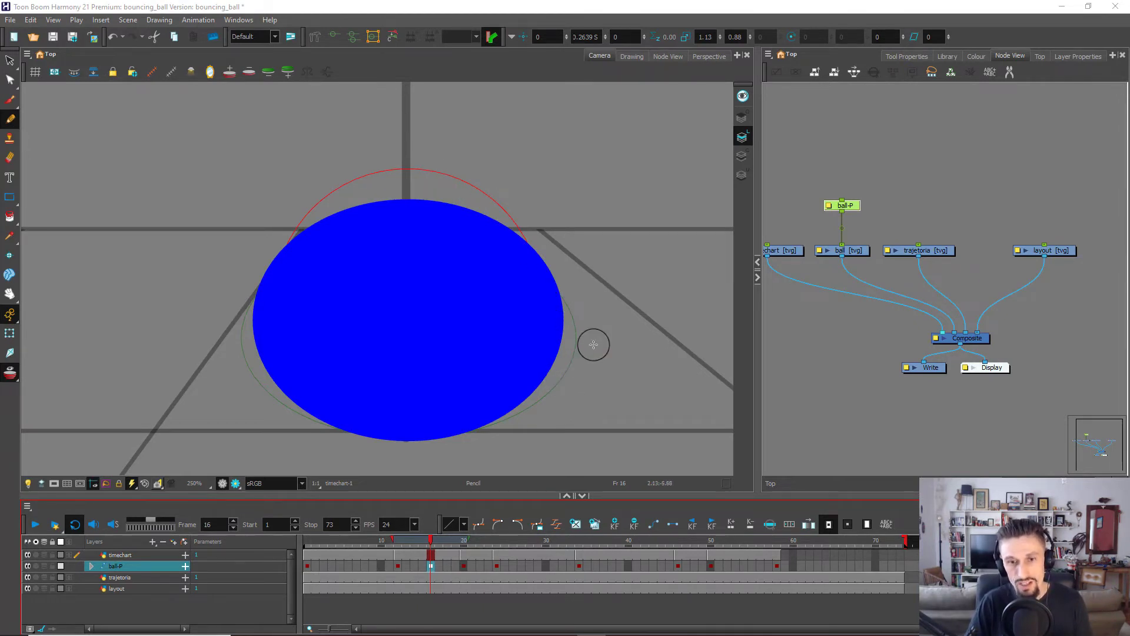
pyautogui.press('2')
pyautogui.press('2')
pyautogui.press('2')
pyautogui.press('2')
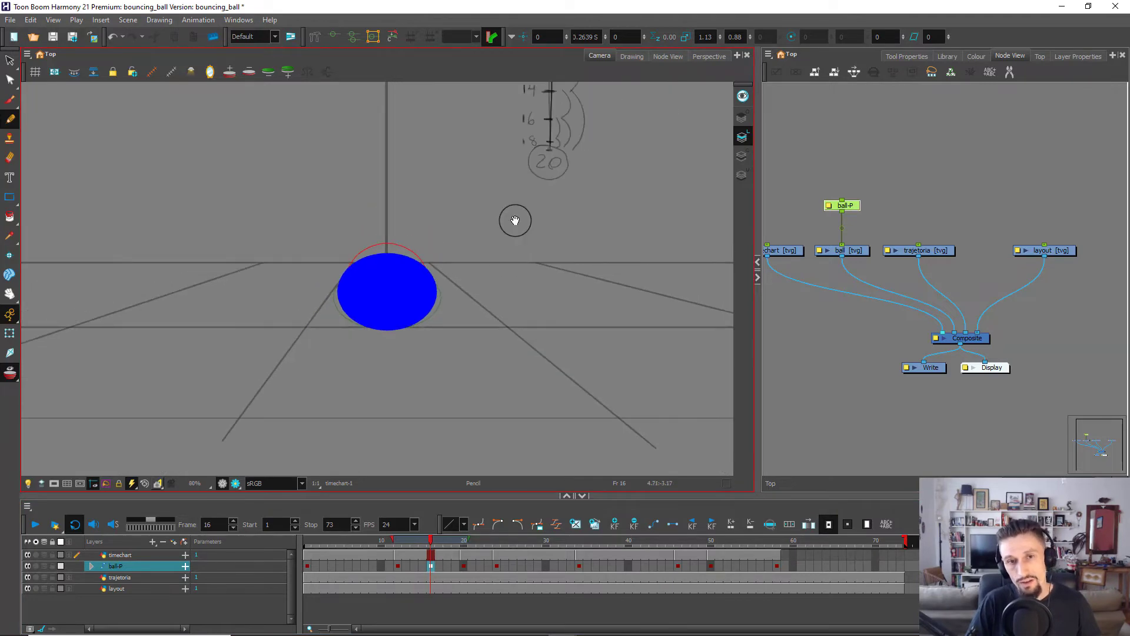
pyautogui.moveTo(516, 220); pyautogui.dragTo(479, 293)
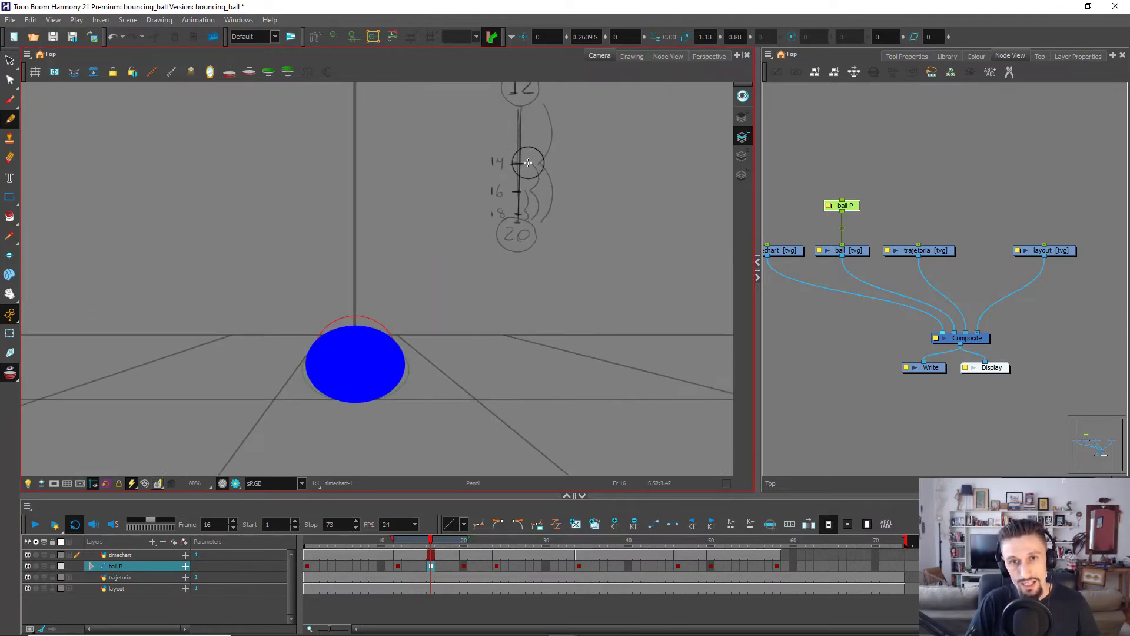
pyautogui.moveTo(512, 184); pyautogui.dragTo(513, 193)
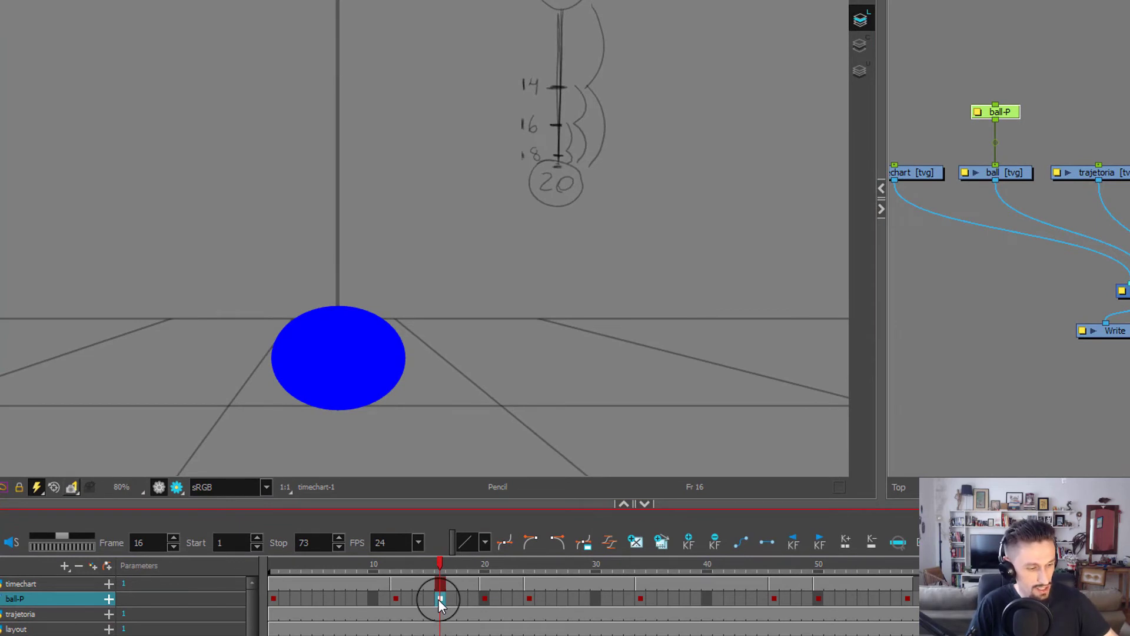
pyautogui.press('Delete')
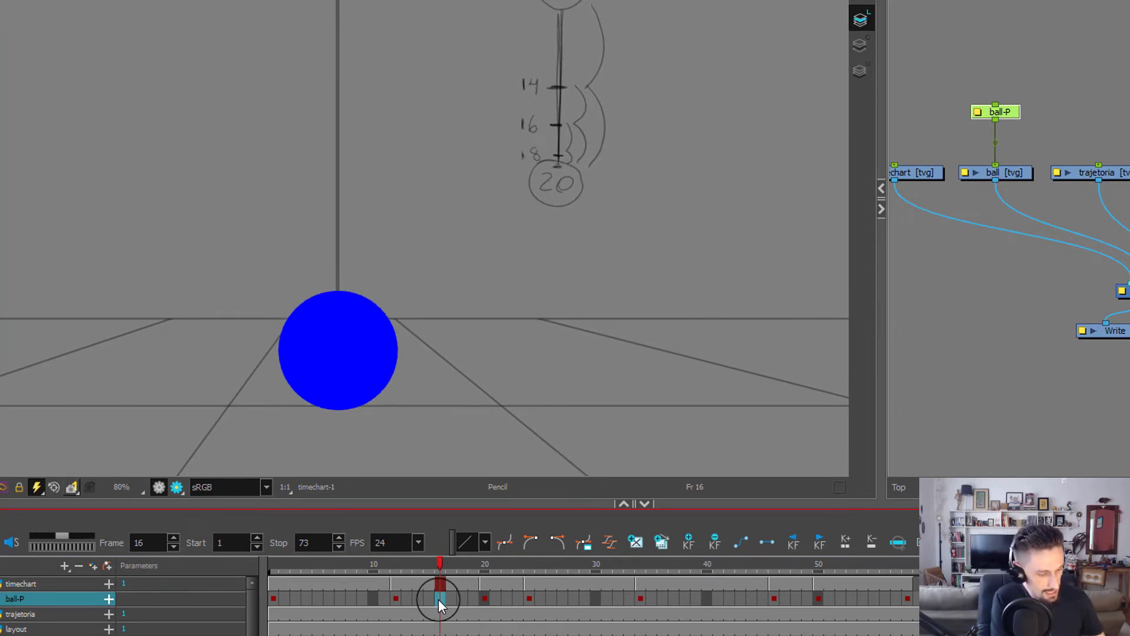
# Restore the deleted halfway in-between key on ball-P and move it from frame 16 to frame 14
pyautogui.hotkey('ctrl', 'z')
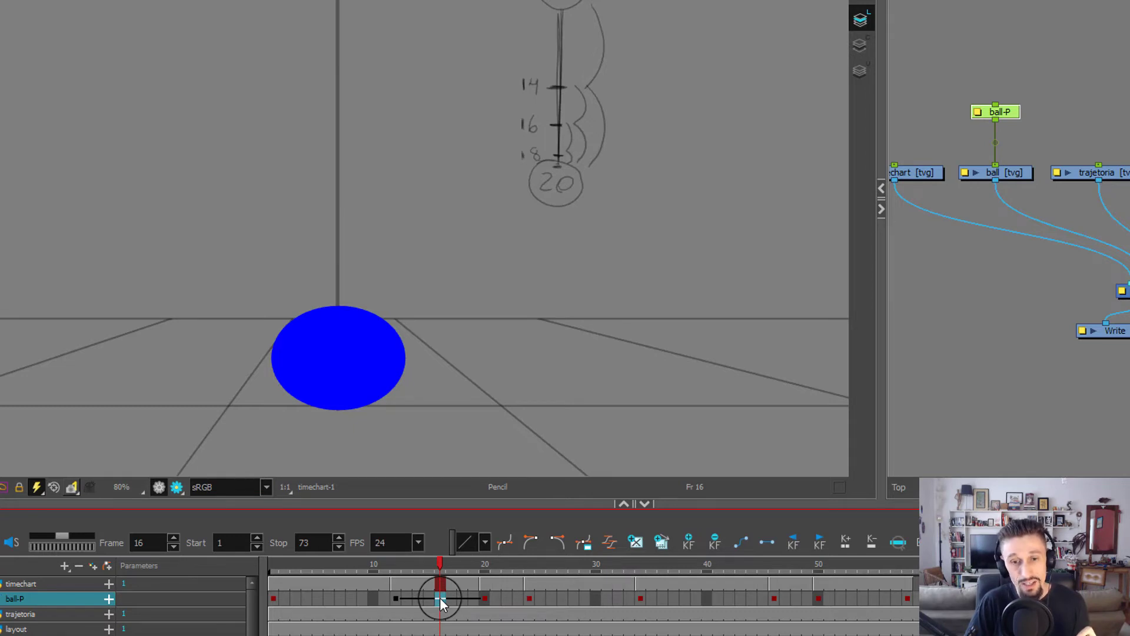
pyautogui.moveTo(441, 600); pyautogui.dragTo(416, 599)
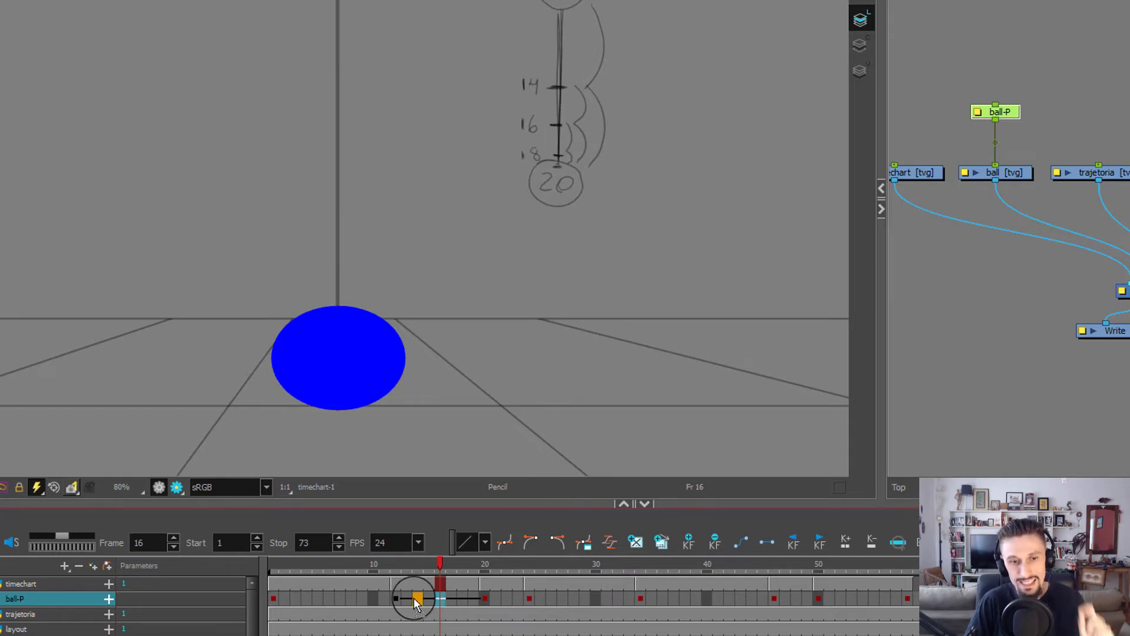
pyautogui.moveTo(416, 600); pyautogui.dragTo(416, 601)
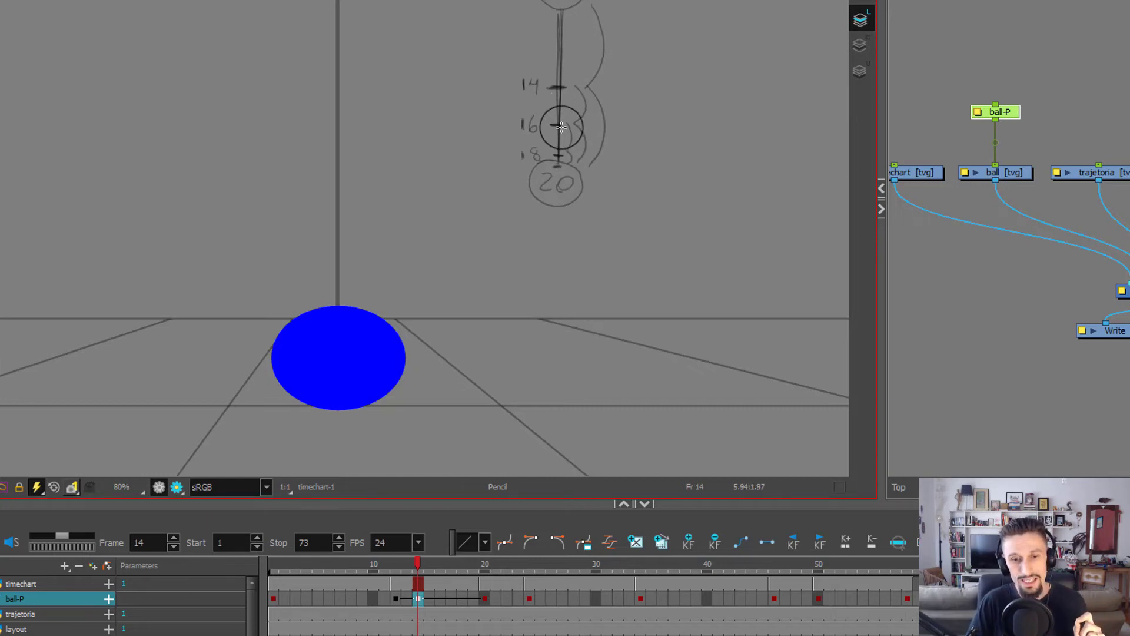
# Create an in-between key halfway between frames 14 and 20 of ball-P and place it at frame 16
pyautogui.click(447, 599)
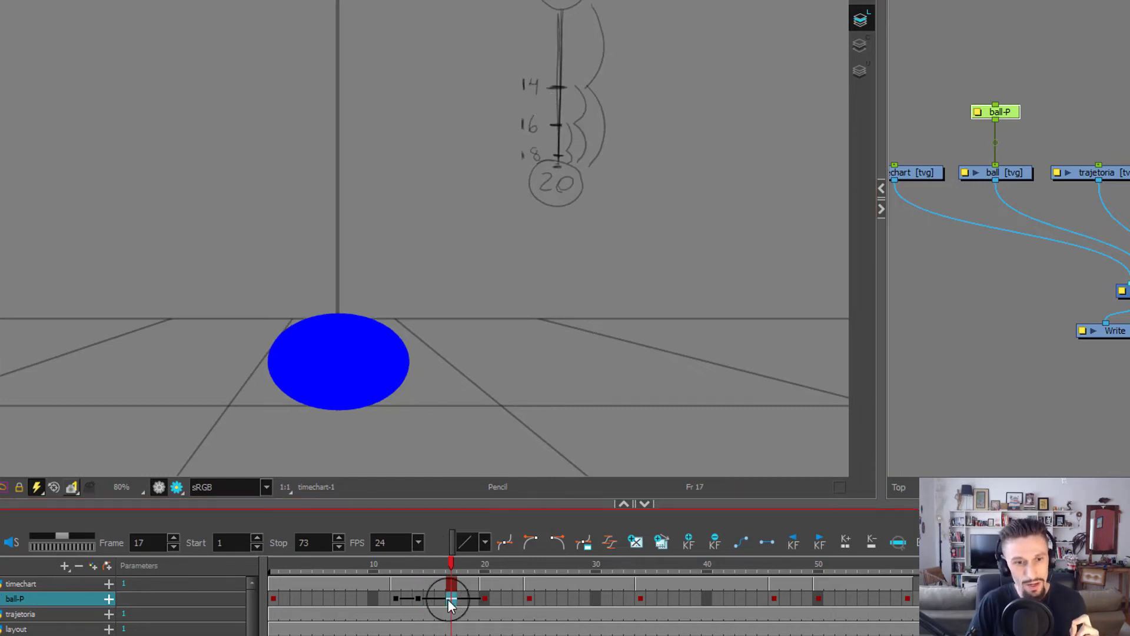
pyautogui.click(416, 599)
pyautogui.click(486, 596)
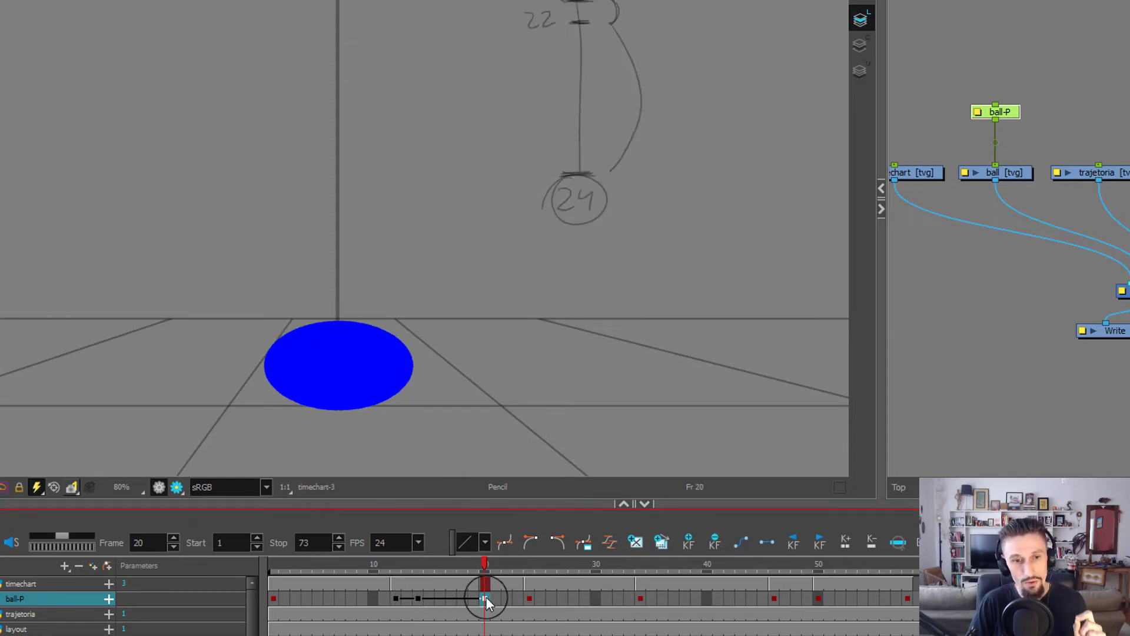
pyautogui.click(450, 600)
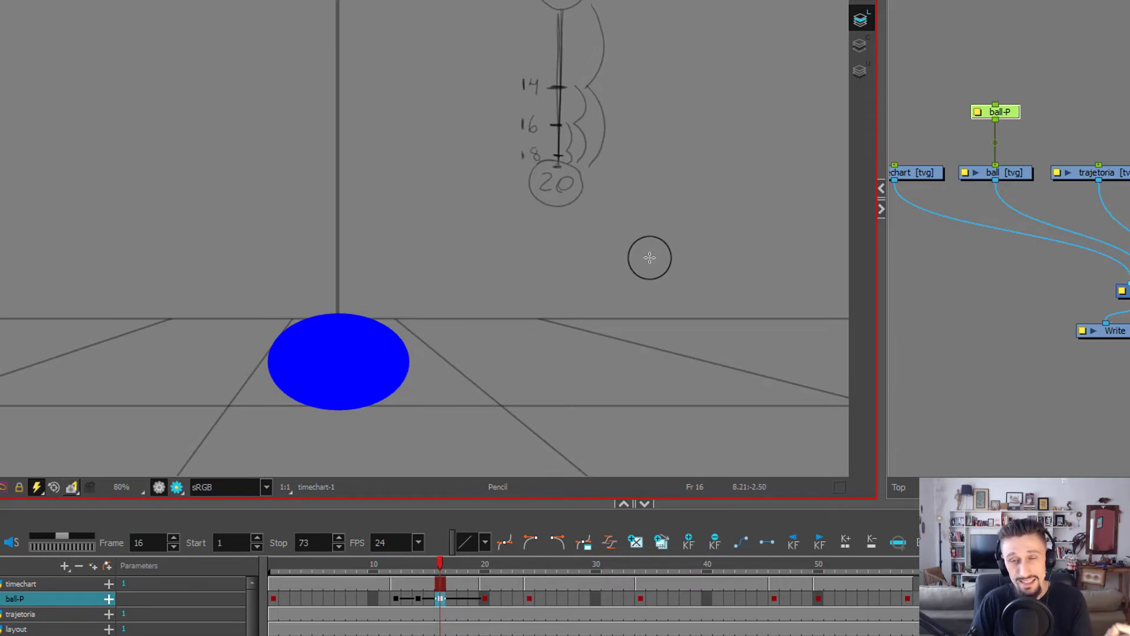
# Add an in-between key at frame 18 of ball-P, halfway between the frame 16 and frame 20 poses
pyautogui.click(460, 598)
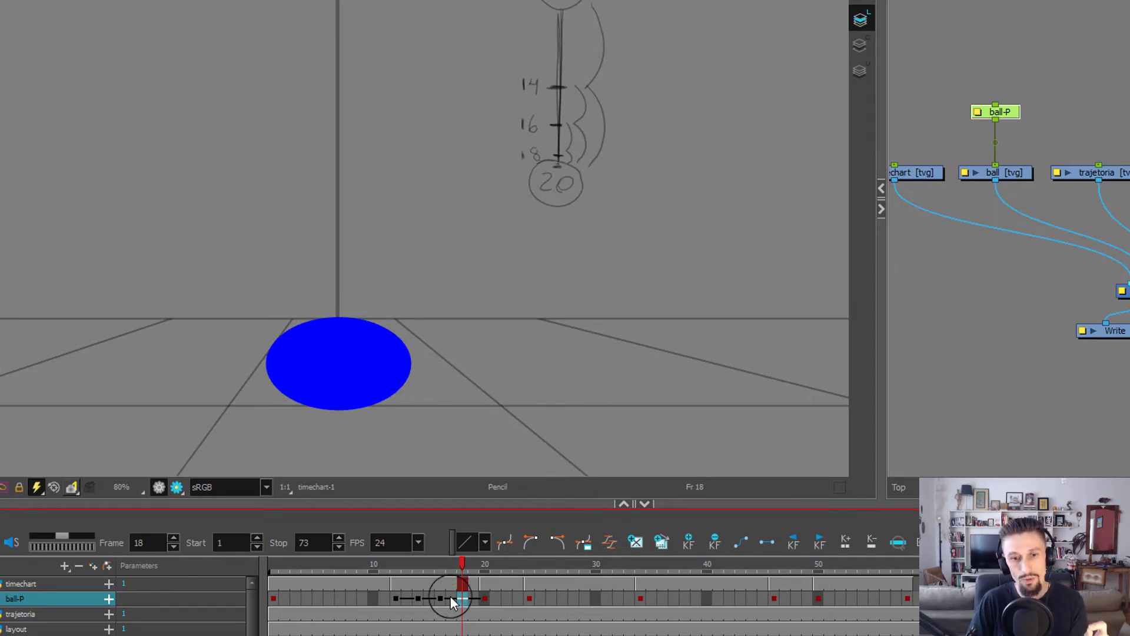
pyautogui.click(442, 598)
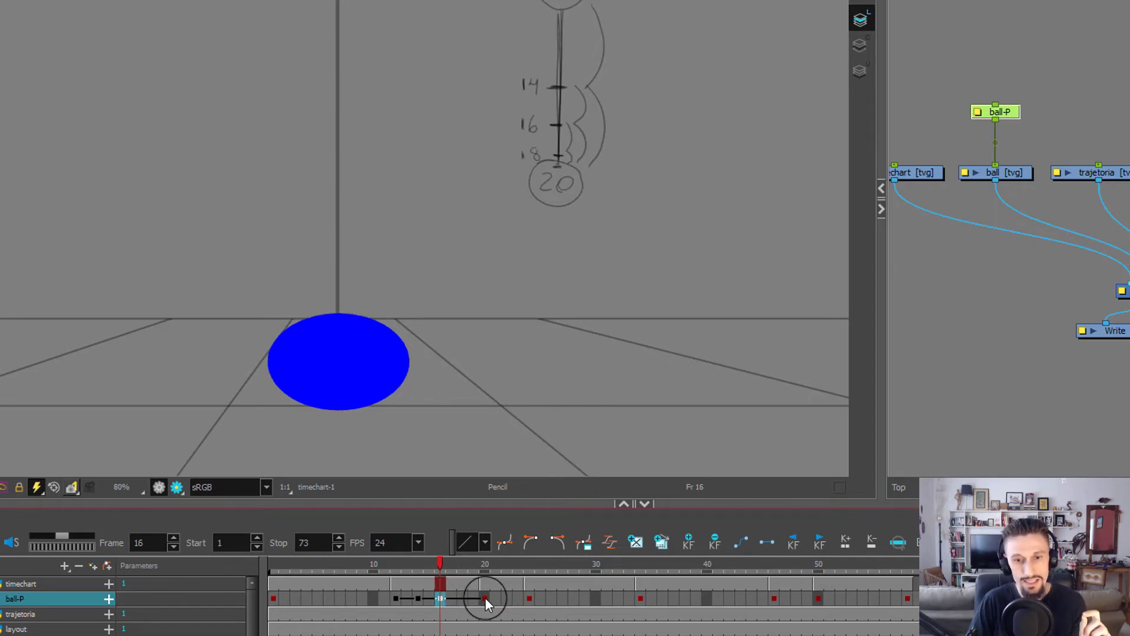
pyautogui.click(484, 598)
pyautogui.click(460, 598)
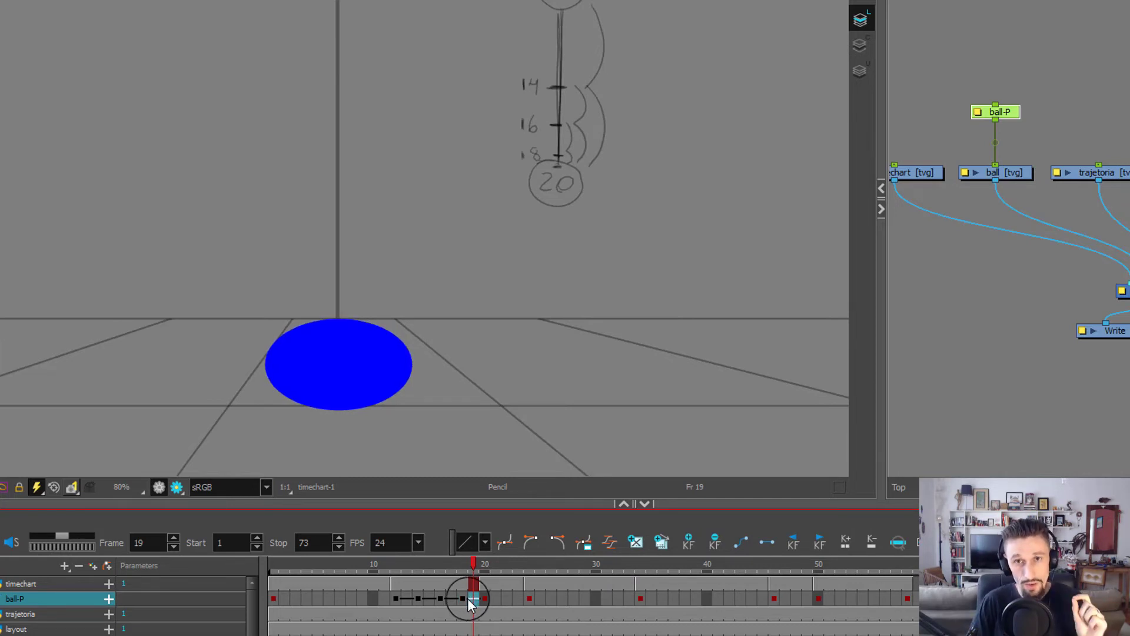
# Bring the frame 18 in-between closer to the frame 20 pose by repeatedly moving the interpolated frame 19 pose onto frame 18
pyautogui.click(462, 598)
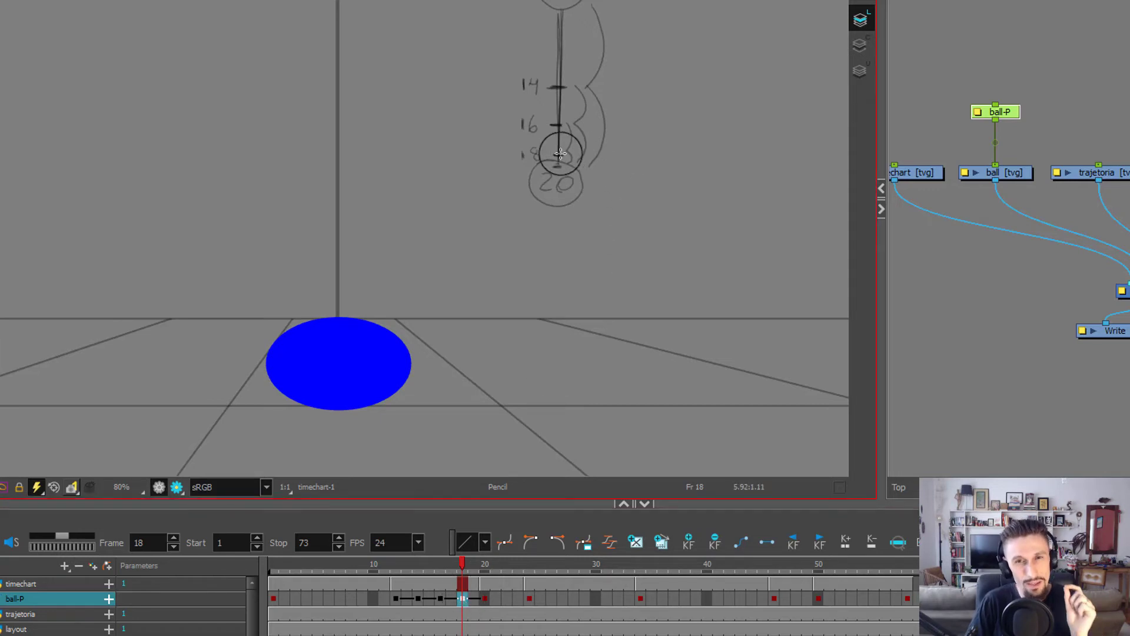
pyautogui.click(474, 598)
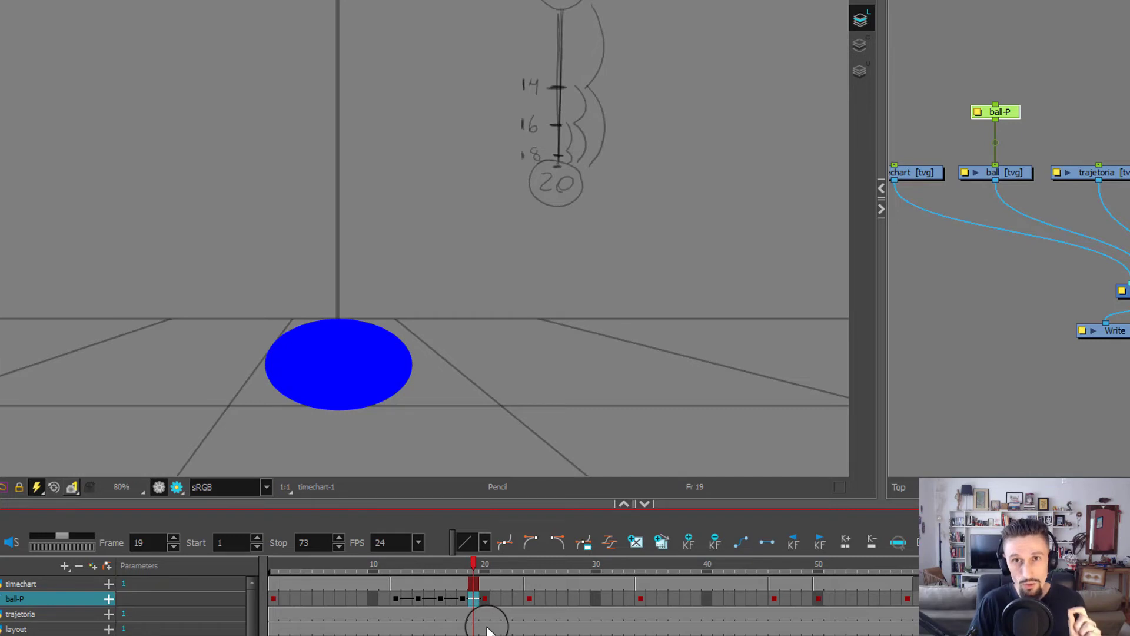
pyautogui.click(464, 598)
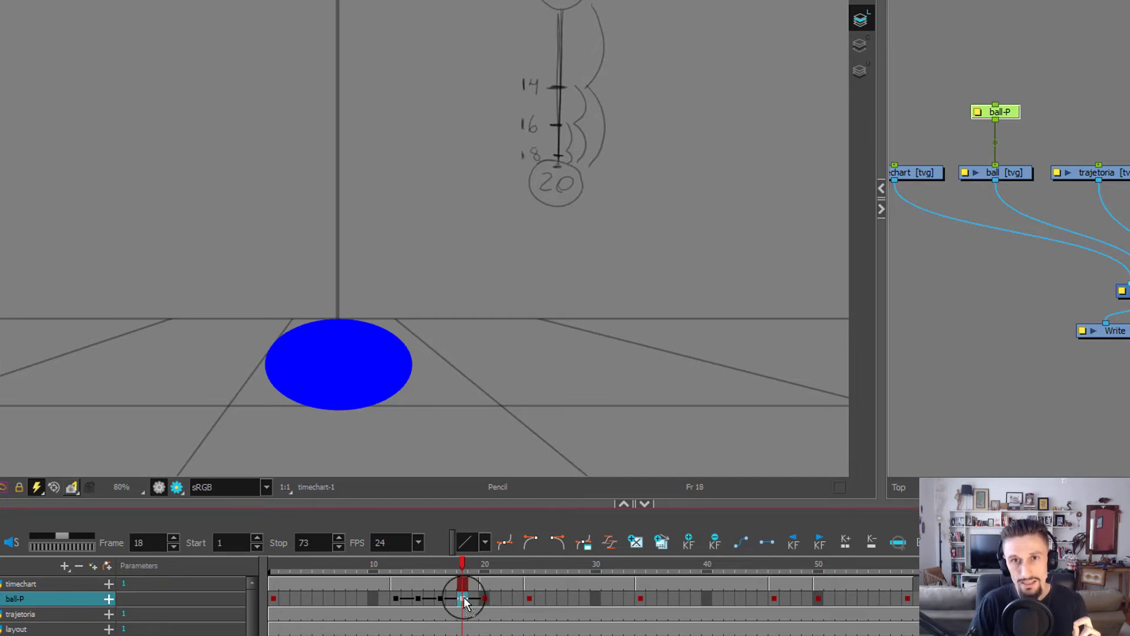
pyautogui.click(475, 598)
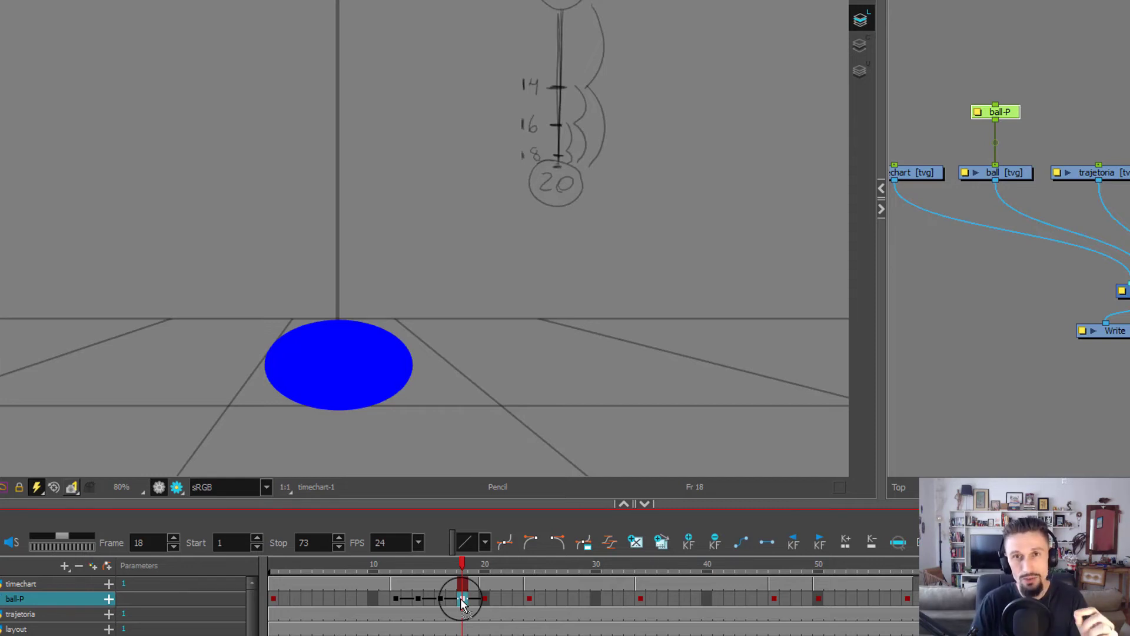
# Convert the ball-P keys from frame 12 through 20 to stop-motion keyframes so each pose is held
pyautogui.moveTo(386, 602); pyautogui.dragTo(501, 603)
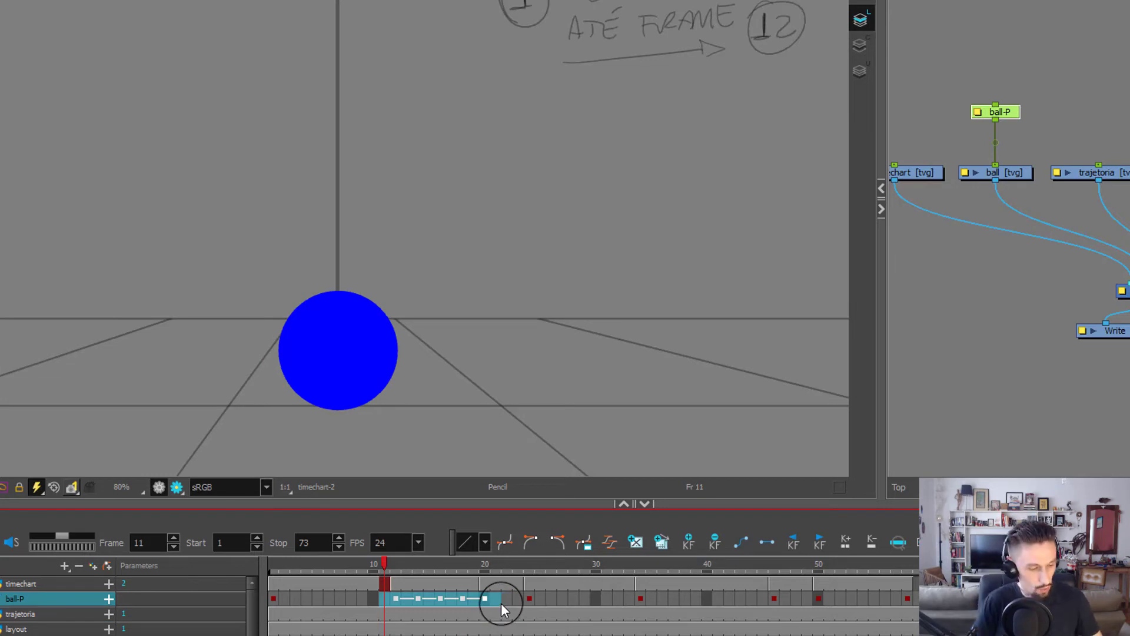
pyautogui.hotkey('ctrl', 'l')
pyautogui.click(340, 565)
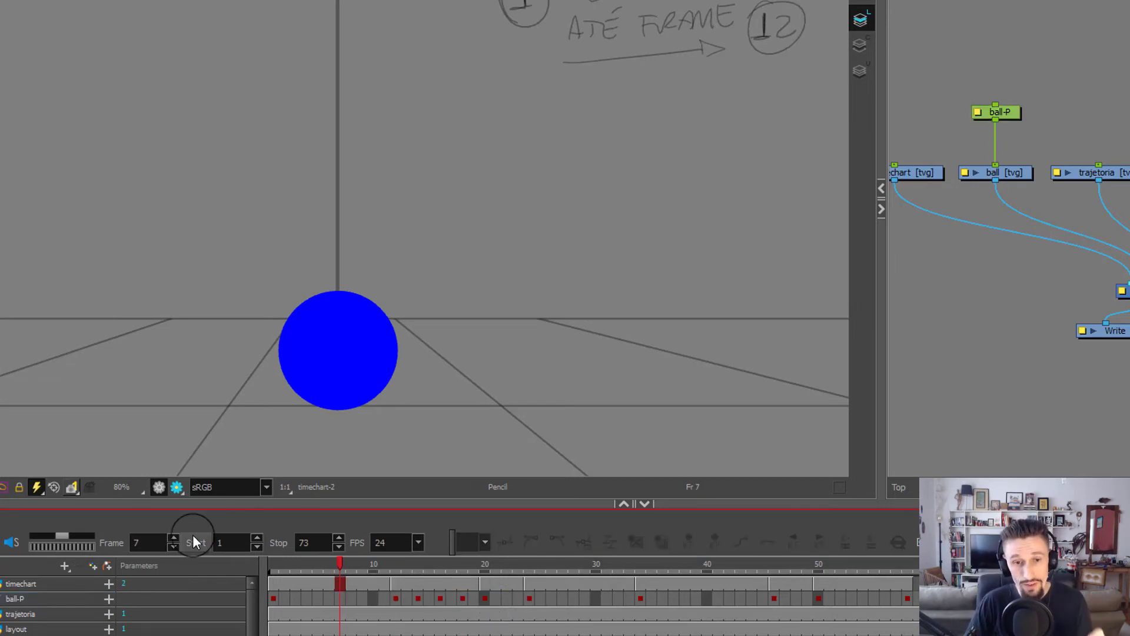
# Set the playback range to frames 1 through 20 and play back the ball's squash
pyautogui.click(494, 564)
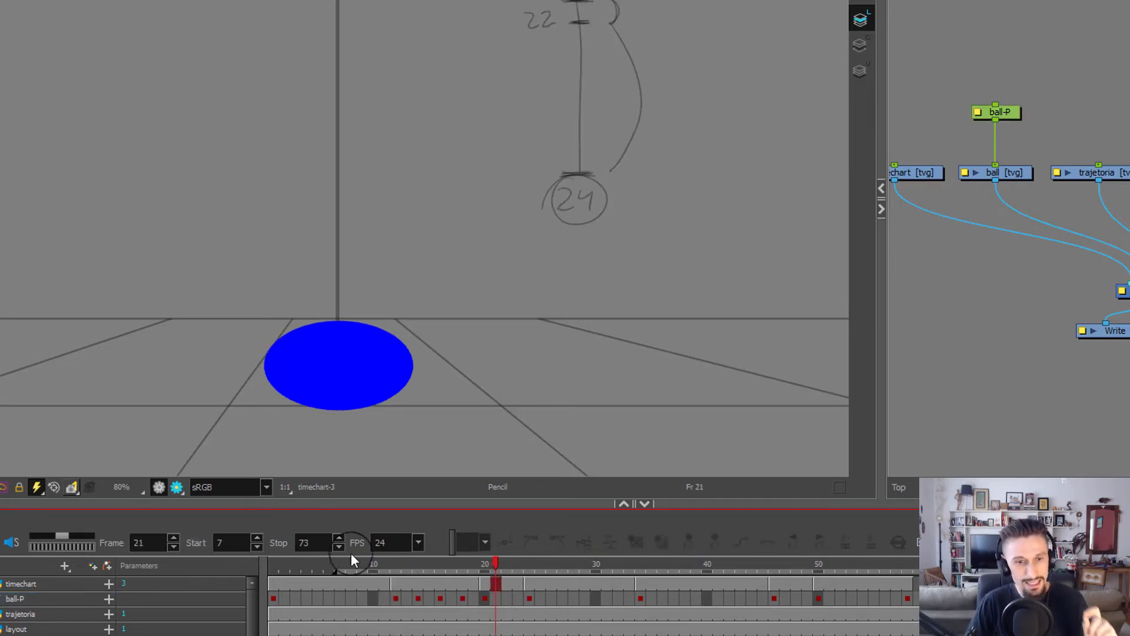
pyautogui.click(279, 542)
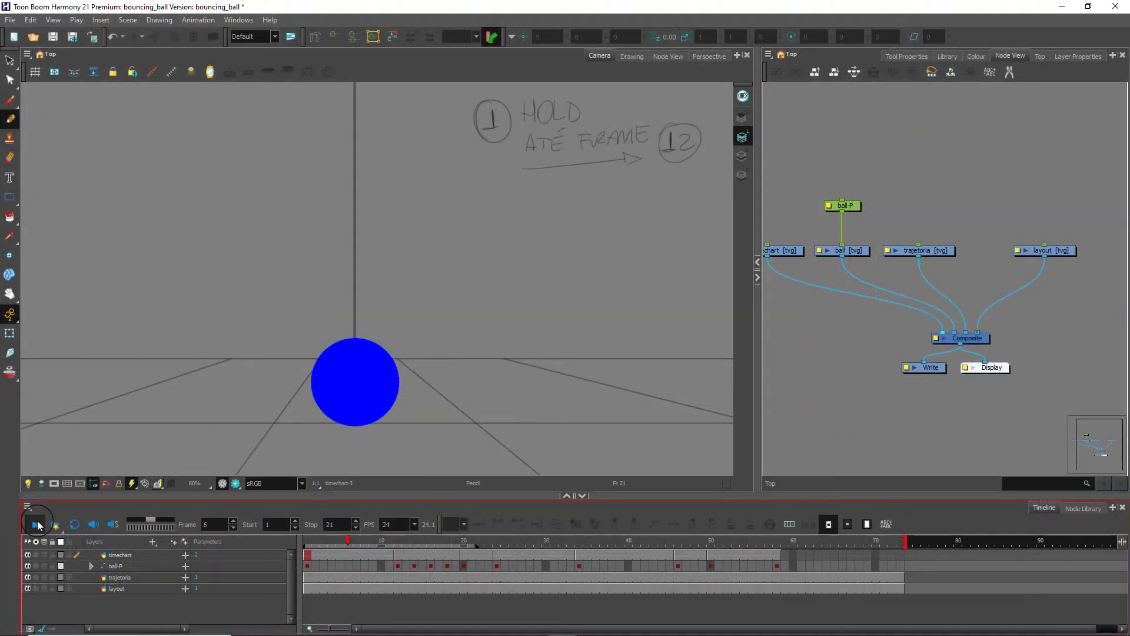
pyautogui.click(0, 542)
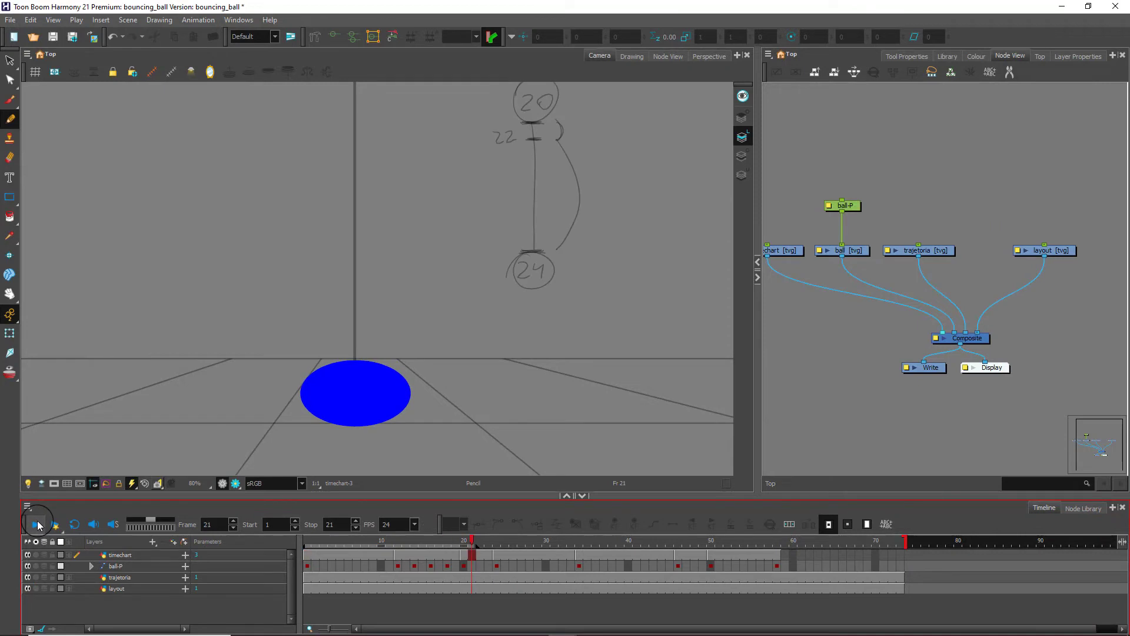
pyautogui.click(37, 524)
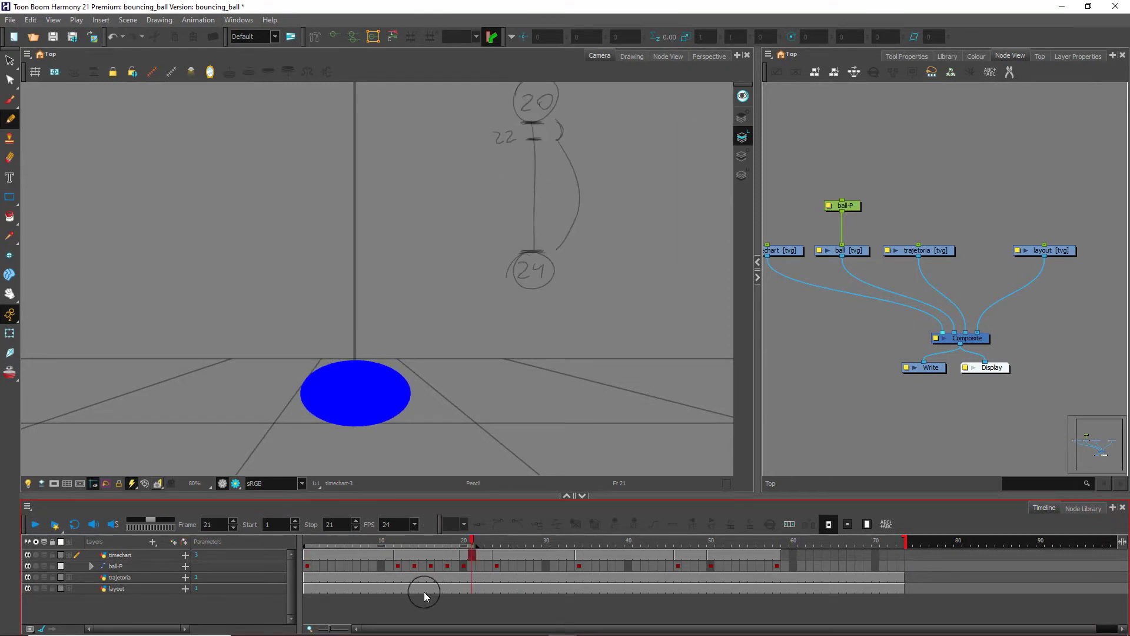
pyautogui.click(37, 525)
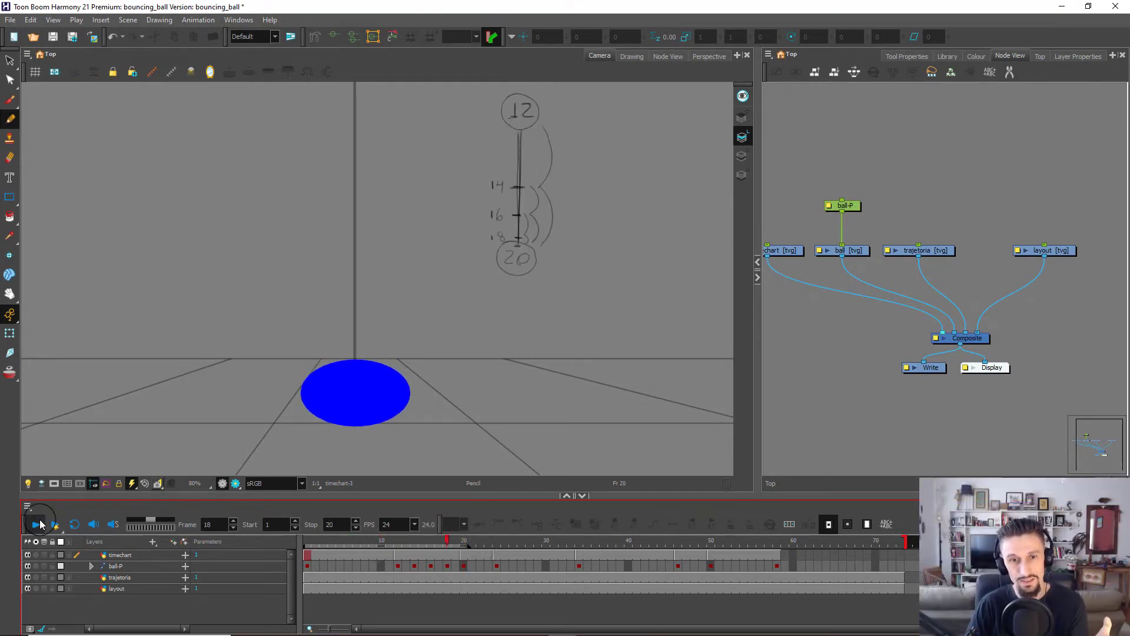
pyautogui.click(67, 526)
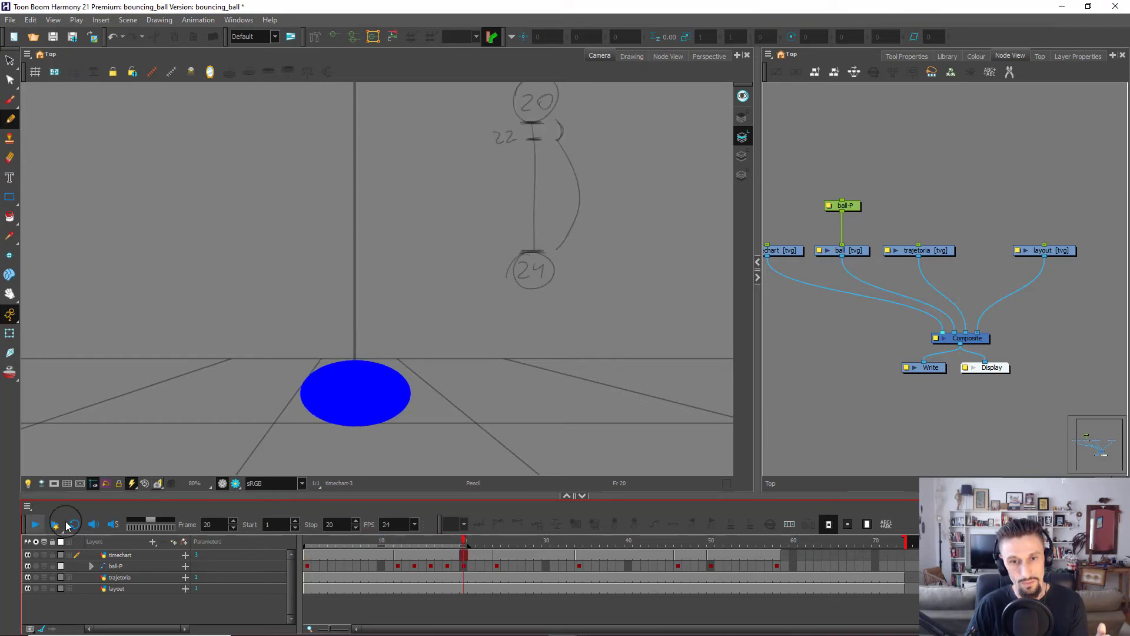
# Step through the ball's poses from frame 14 to 20 against the time chart and replay the range
pyautogui.click(415, 548)
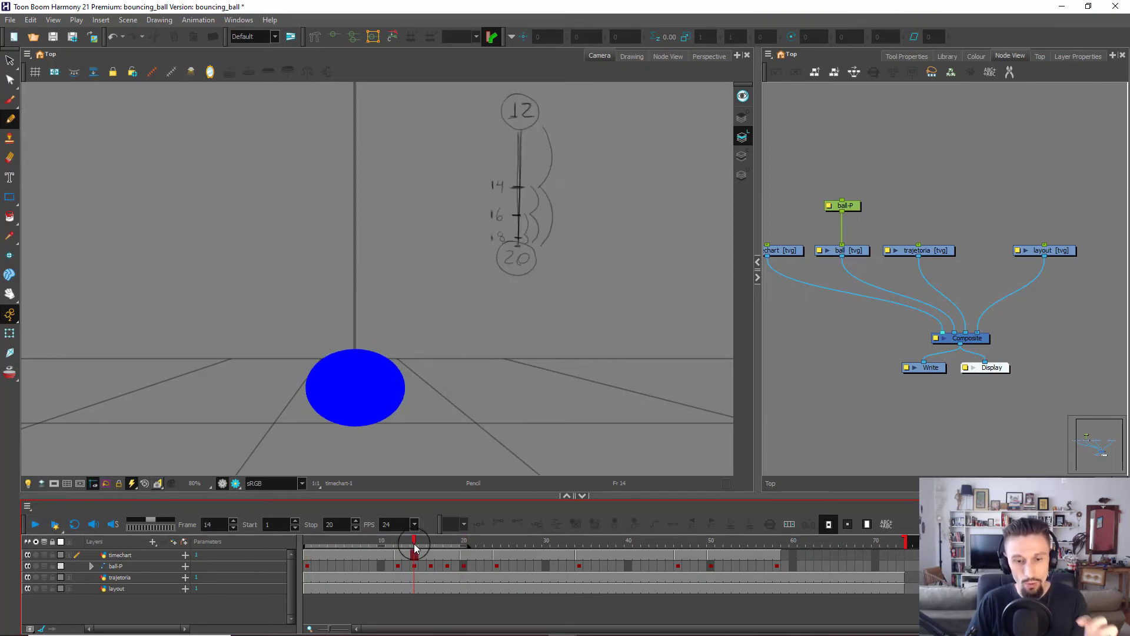
pyautogui.click(422, 550)
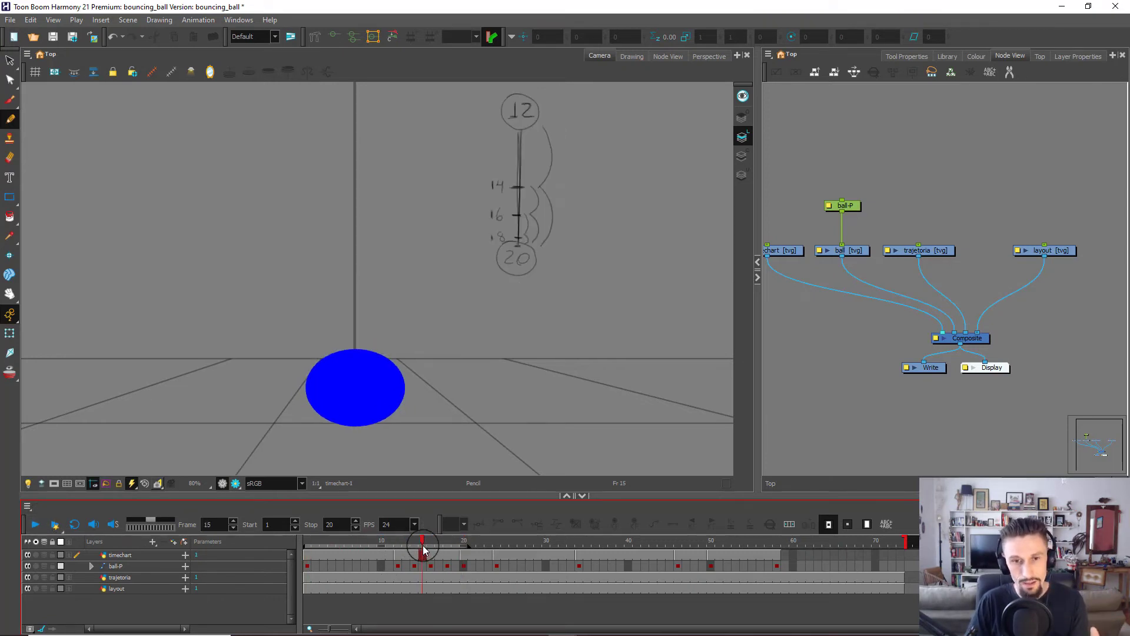
pyautogui.click(429, 554)
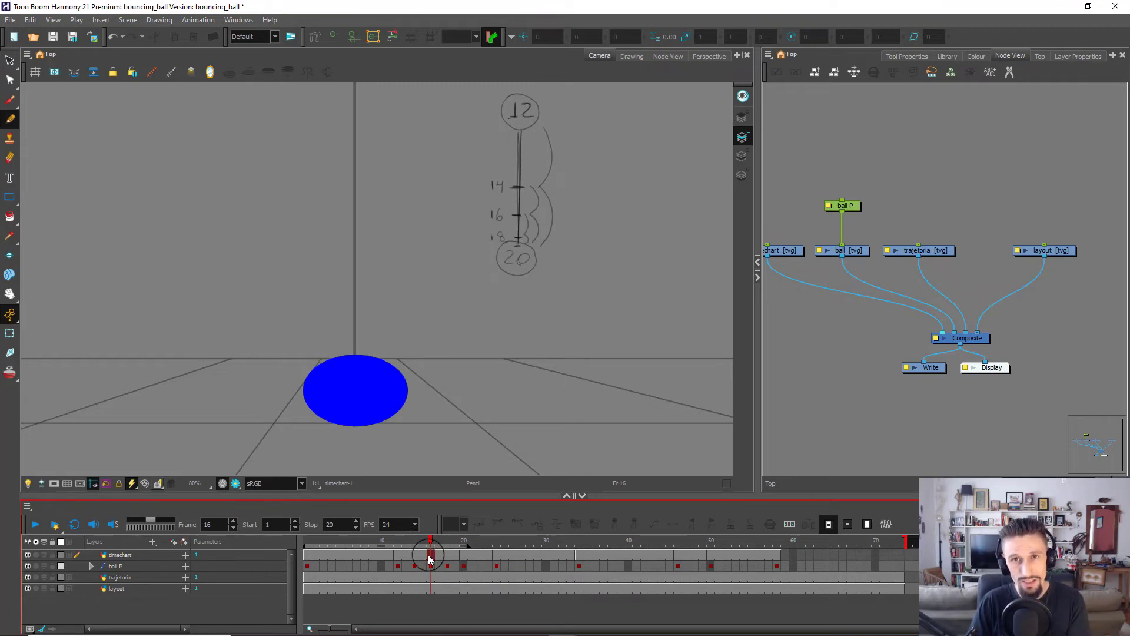
pyautogui.click(449, 566)
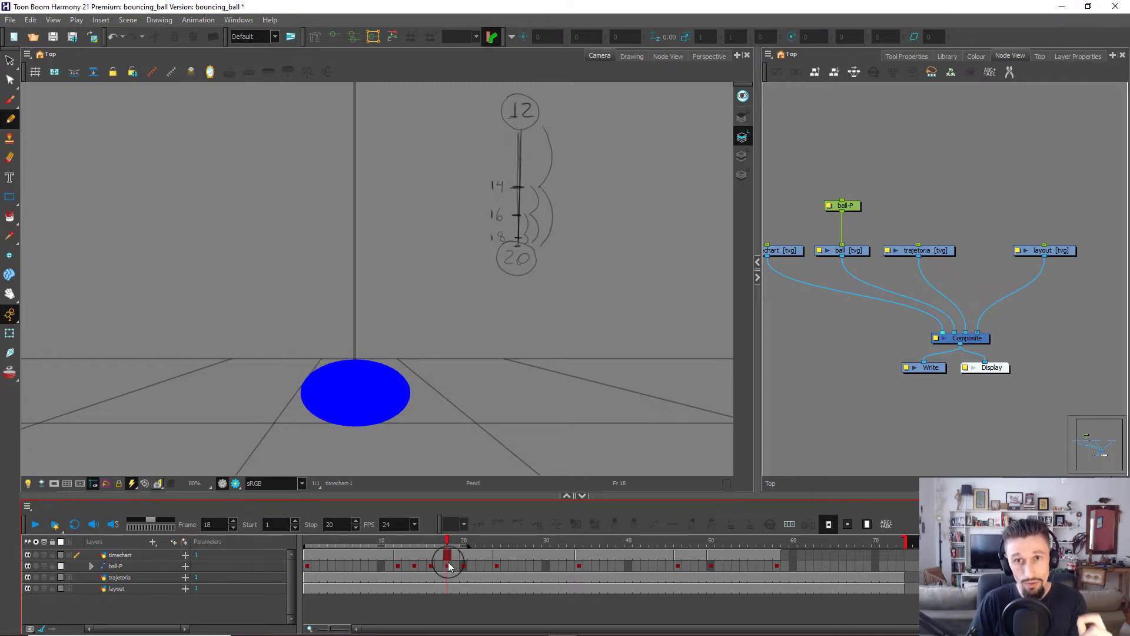
pyautogui.moveTo(448, 566); pyautogui.dragTo(464, 567)
pyautogui.click(36, 524)
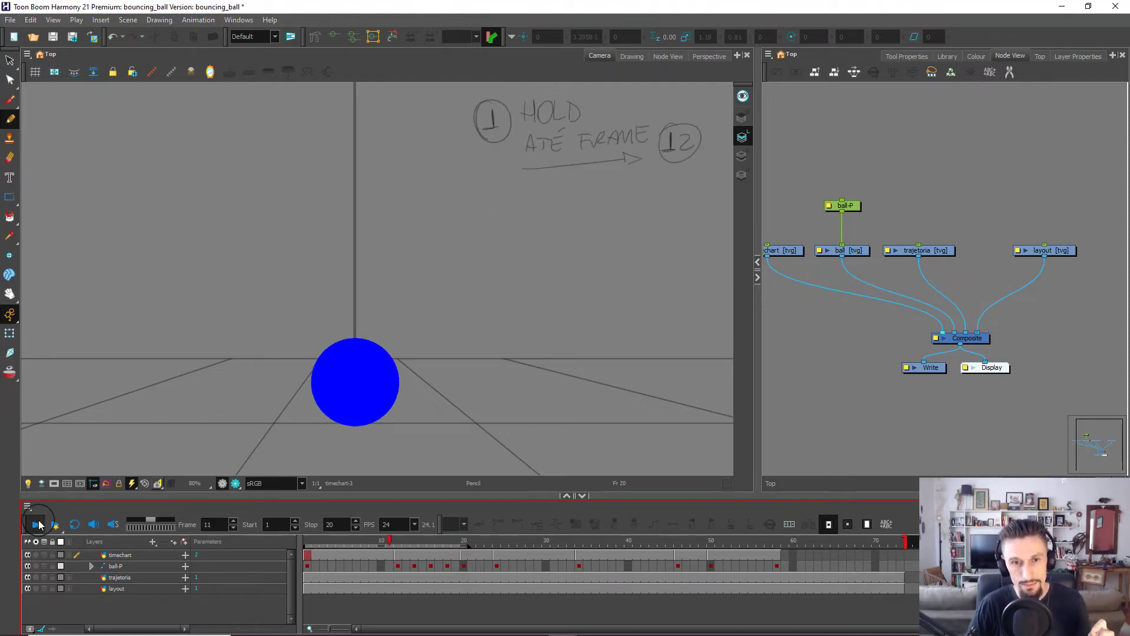
pyautogui.click(37, 524)
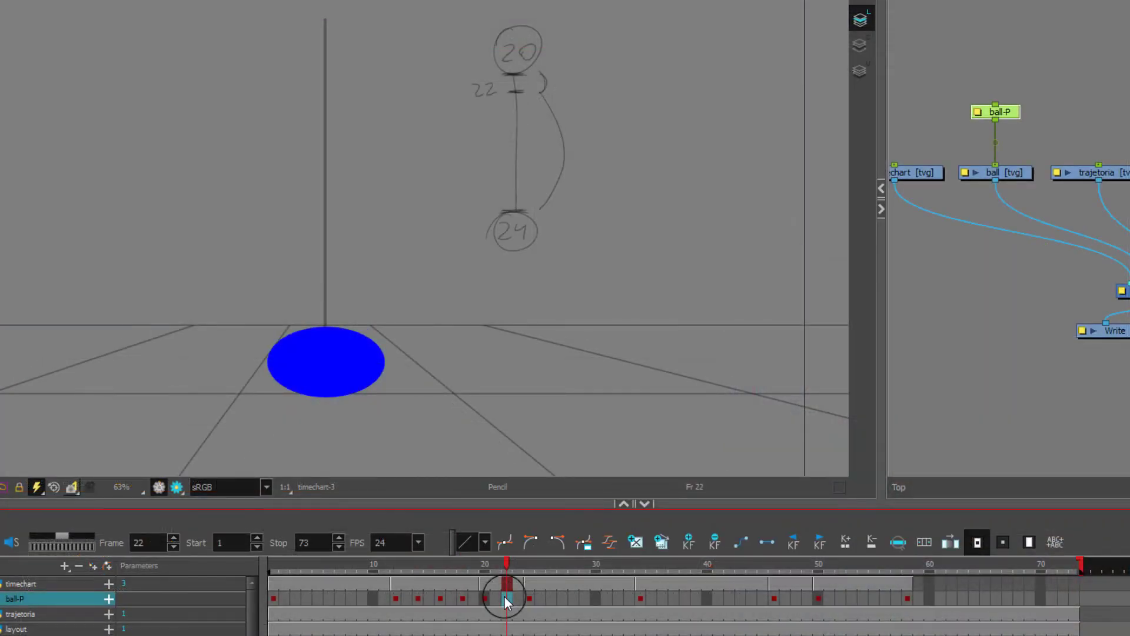
# Place a stop-motion in-between key at frame 22 of ball-P, repeatedly halving the interpolation toward the frame 20 pose
pyautogui.hotkey('ctrl', 'k')
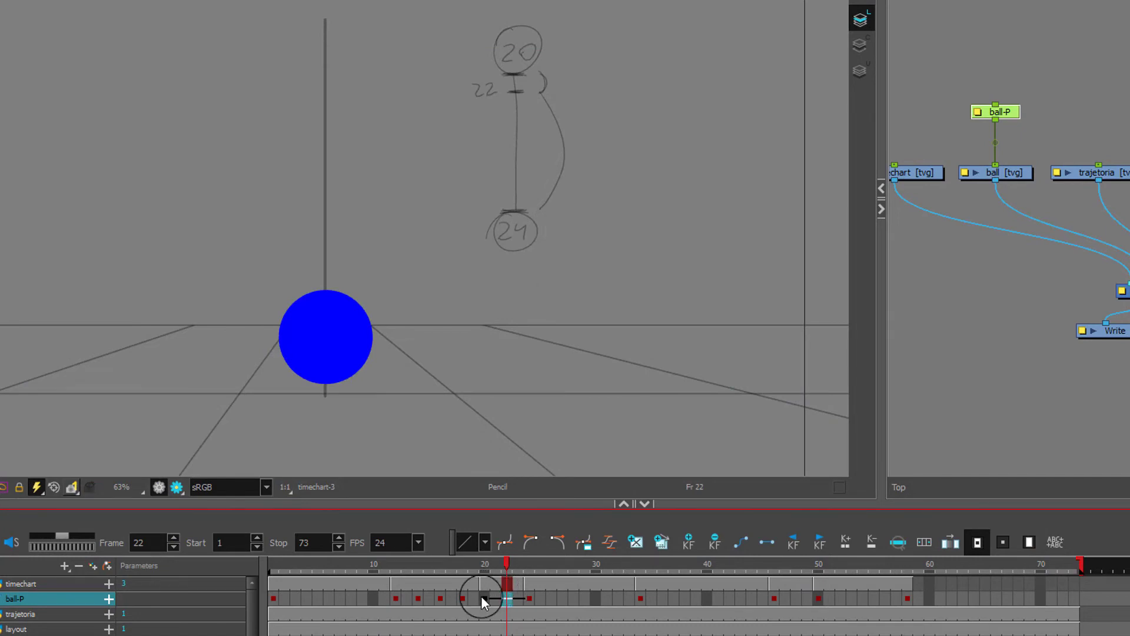
pyautogui.click(493, 598)
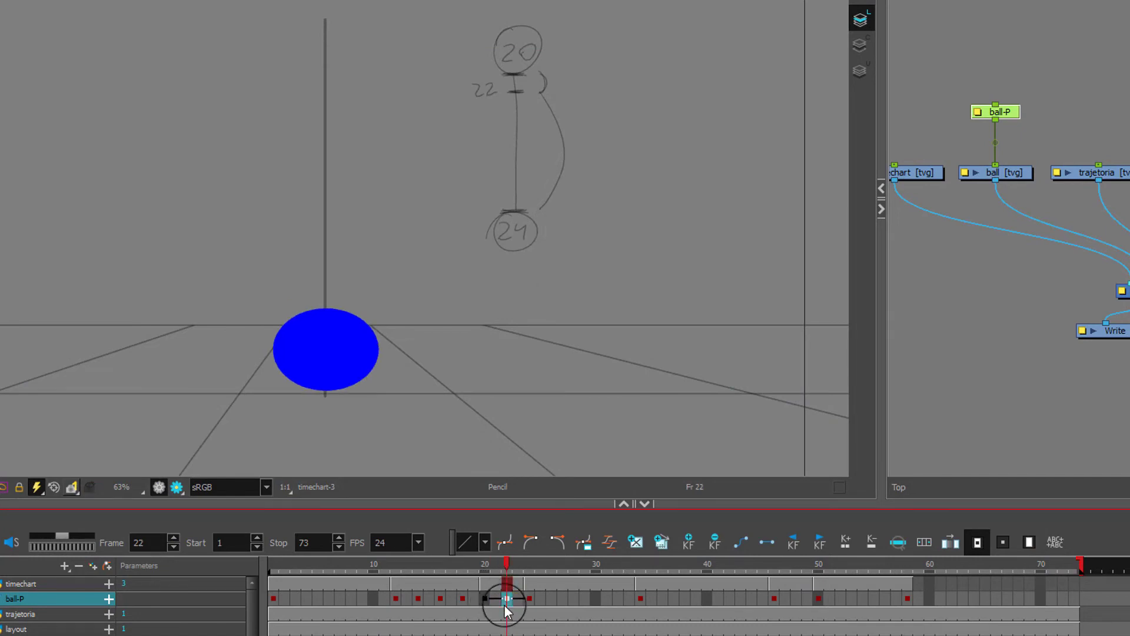
pyautogui.click(494, 599)
pyautogui.click(505, 600)
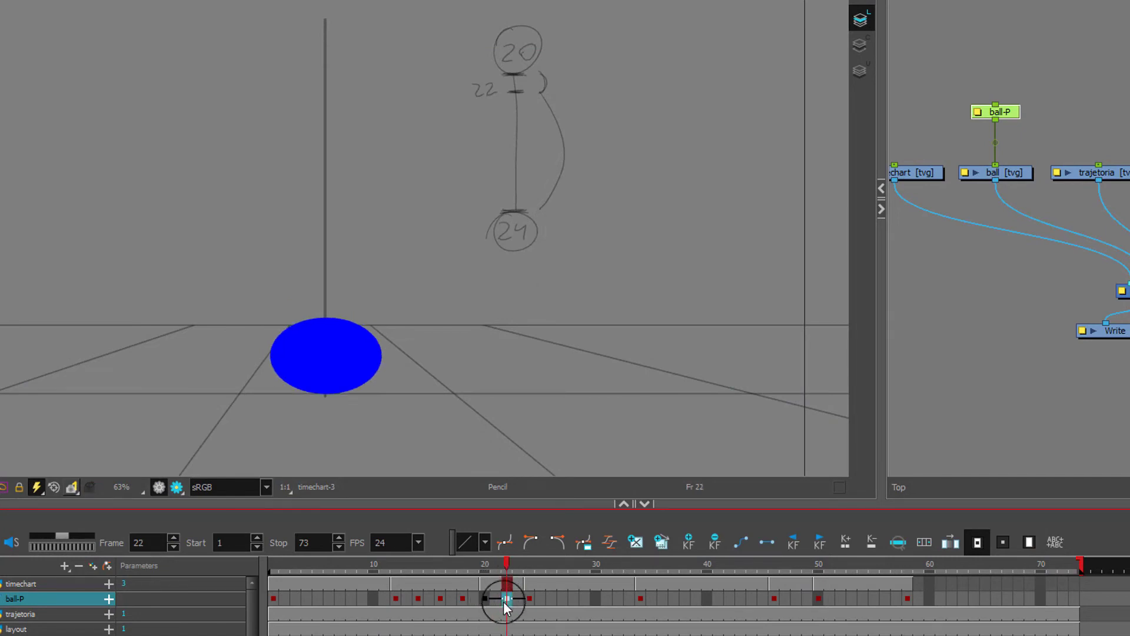
pyautogui.click(492, 596)
pyautogui.click(490, 597)
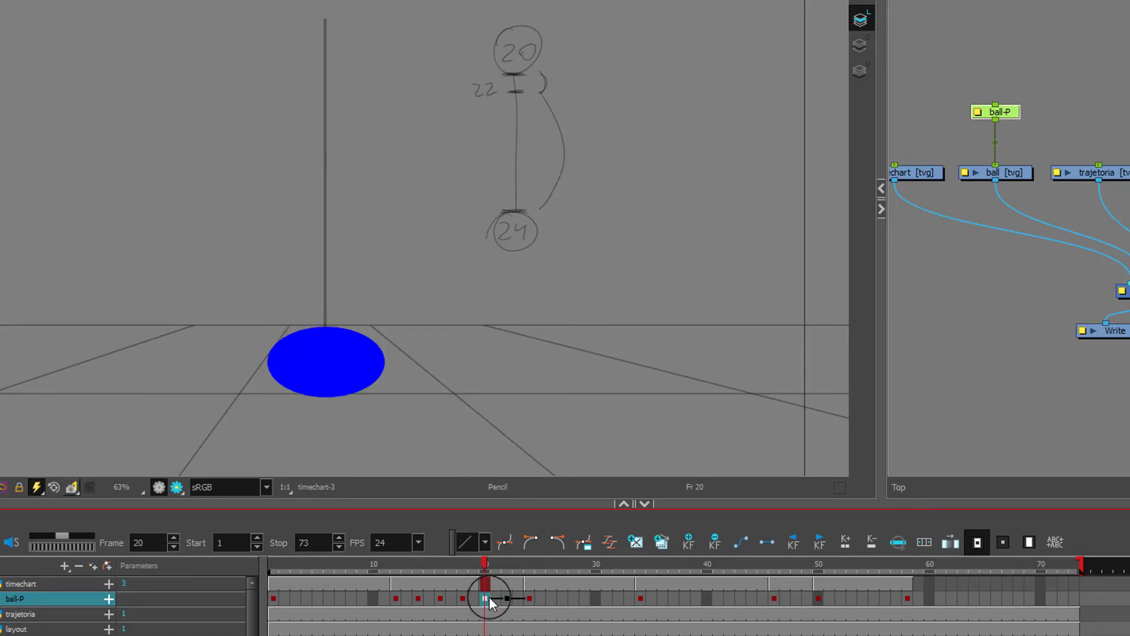
pyautogui.click(504, 597)
pyautogui.click(495, 601)
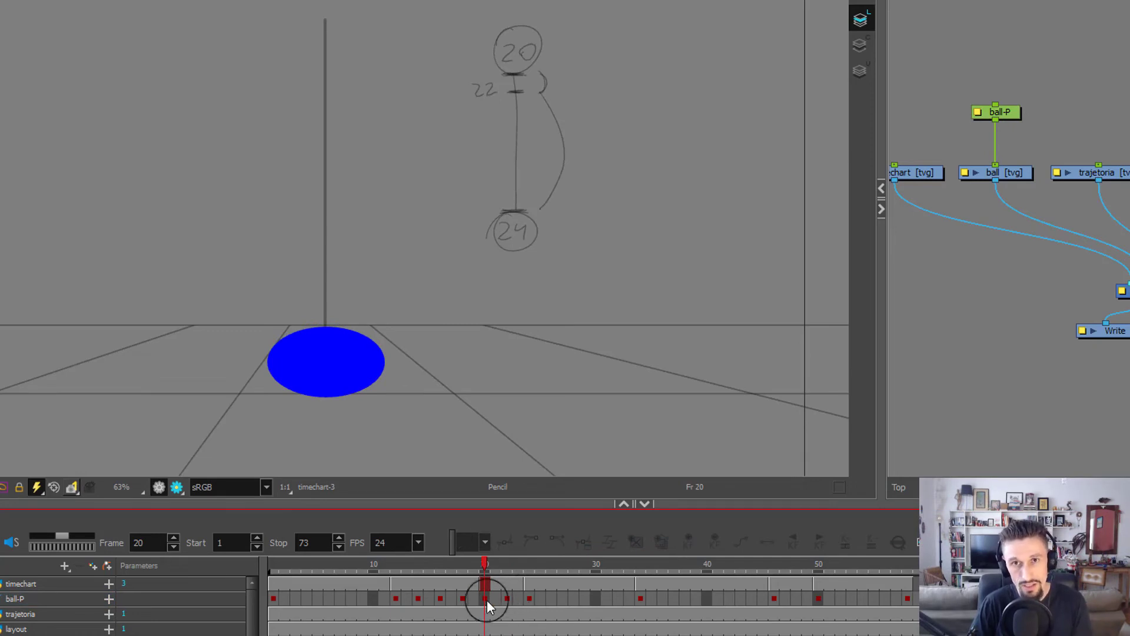
# Compare the frame 22 in-between with the frame 20 pose and select the frame 22 key on ball-P
pyautogui.click(504, 567)
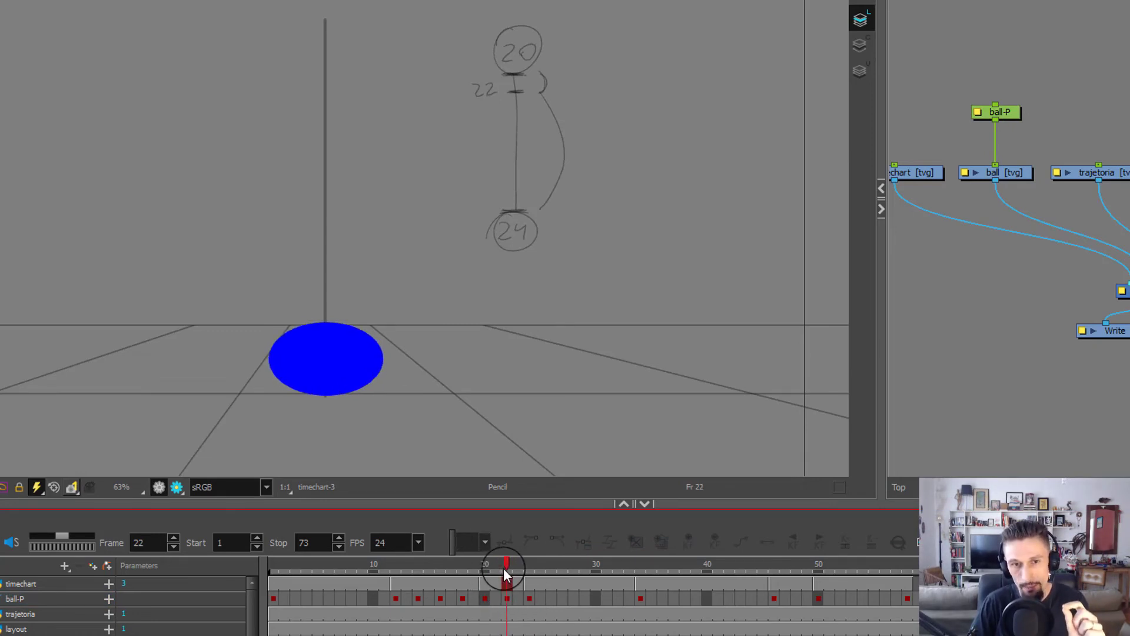
pyautogui.moveTo(485, 567); pyautogui.dragTo(504, 565)
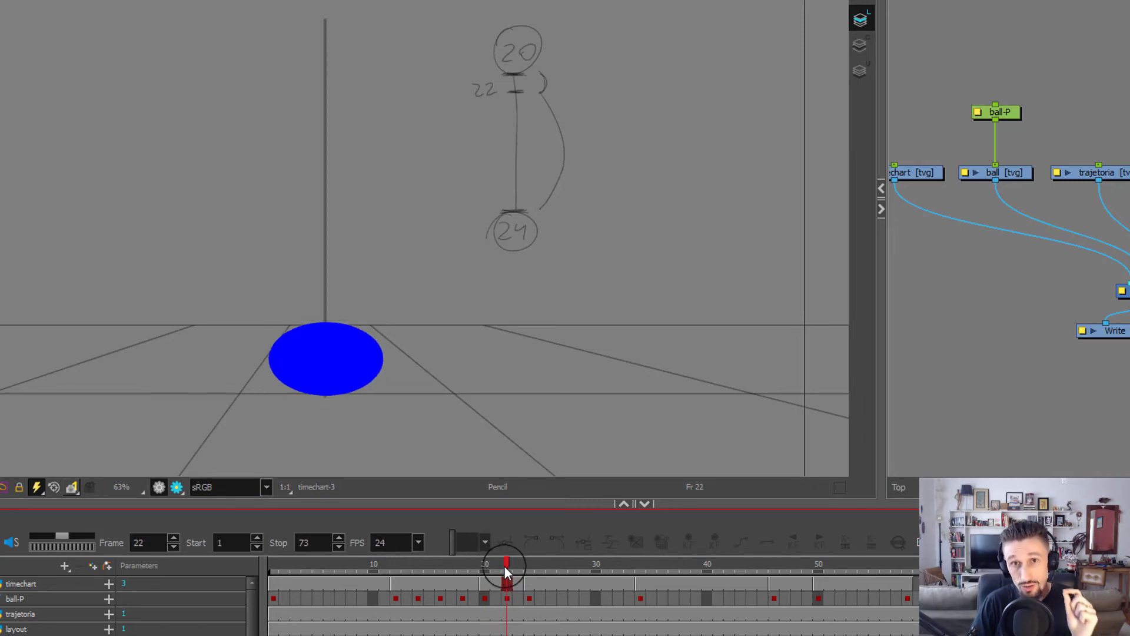
pyautogui.click(506, 597)
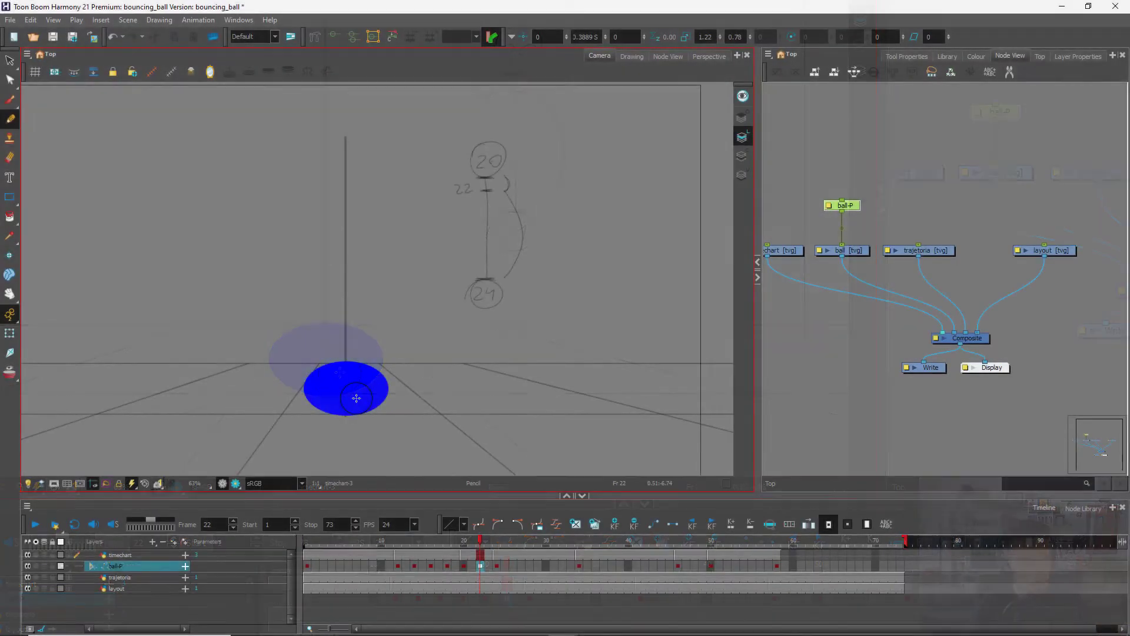
# Lower the frame 22 pose of ball-P slightly so the ball's base meets the end of the trajectory line
pyautogui.scroll(5, 334, 447)
pyautogui.scroll(3, 371, 288)
pyautogui.hotkey('shift', 't')
pyautogui.click(379, 305)
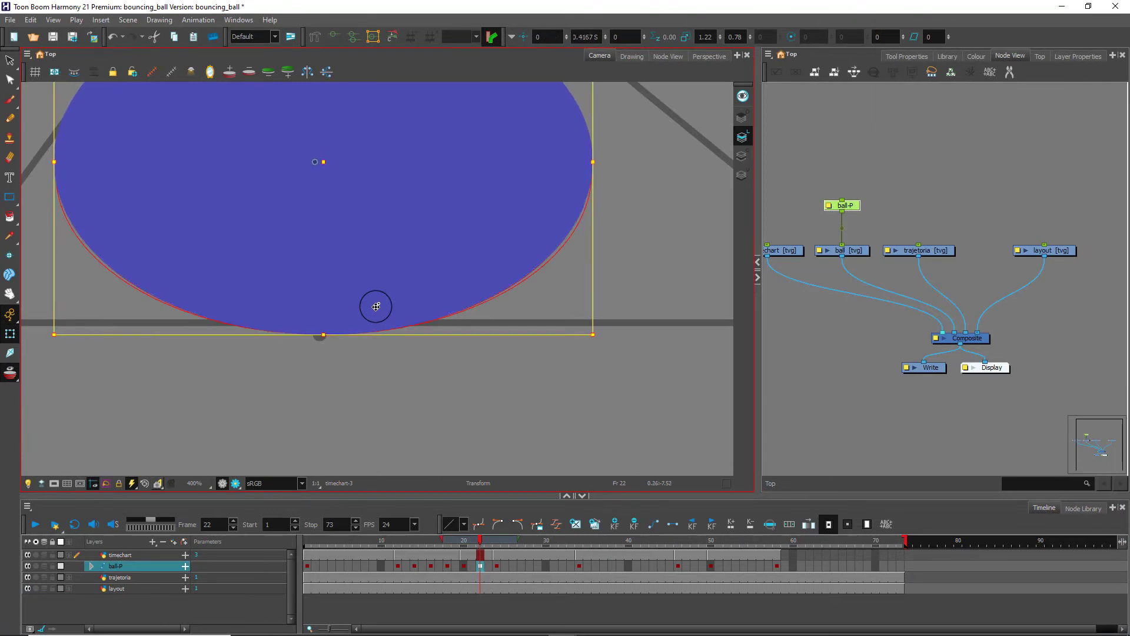
pyautogui.click(613, 402)
pyautogui.click(399, 277)
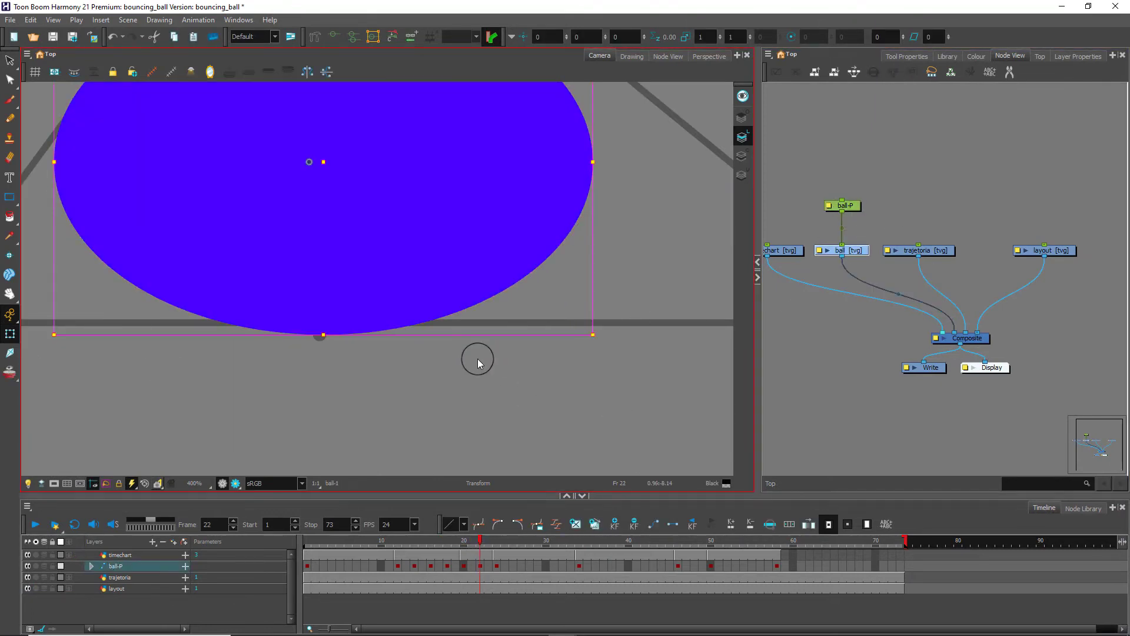
pyautogui.click(855, 211)
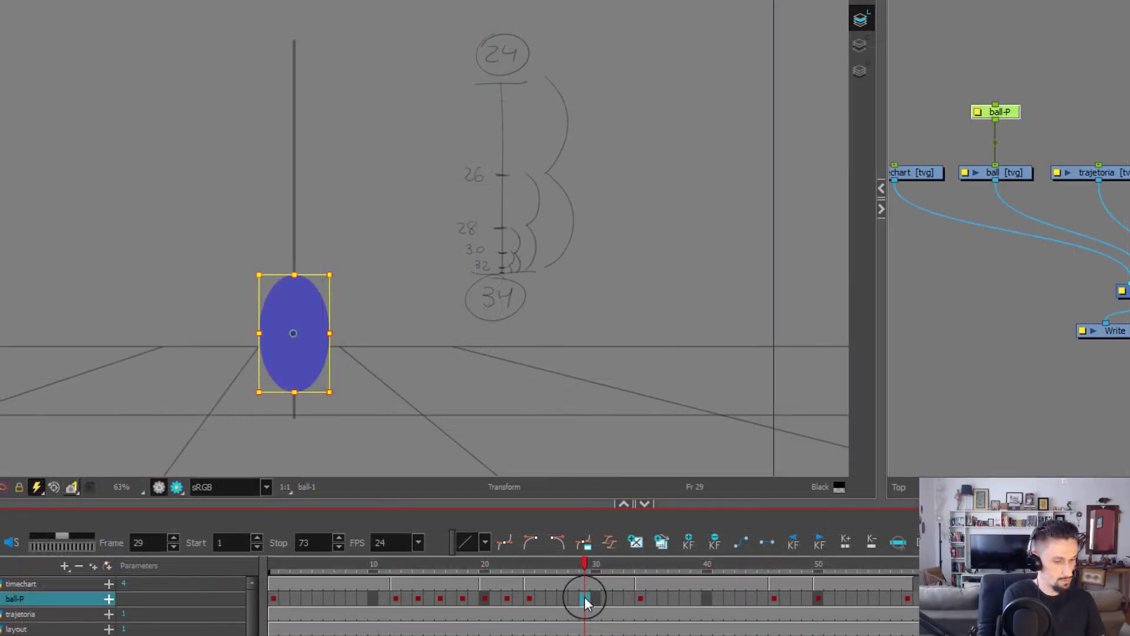
# Place halved in-between keys at frames 26 and 28 of ball-P between the frame 24 and 34 poses
pyautogui.click(538, 566)
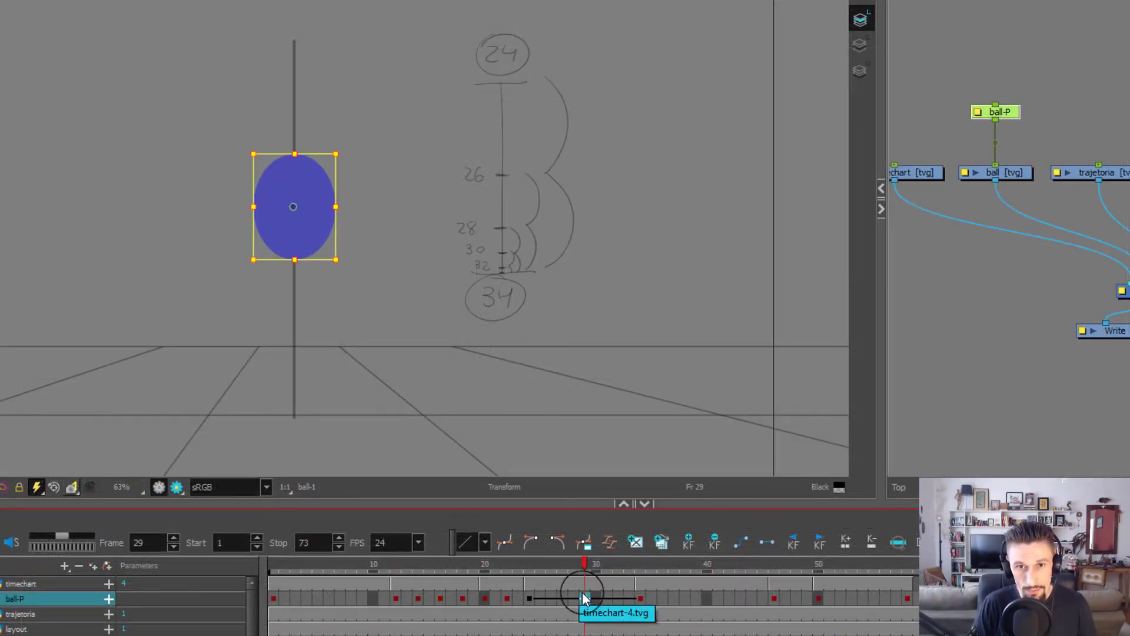
pyautogui.click(556, 600)
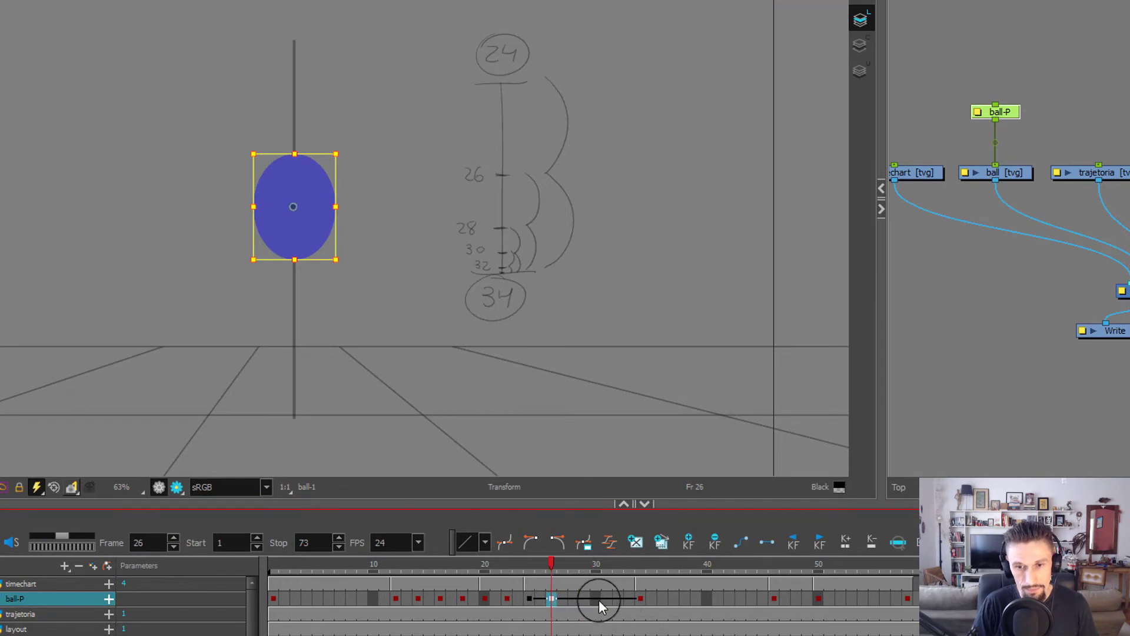
pyautogui.click(596, 598)
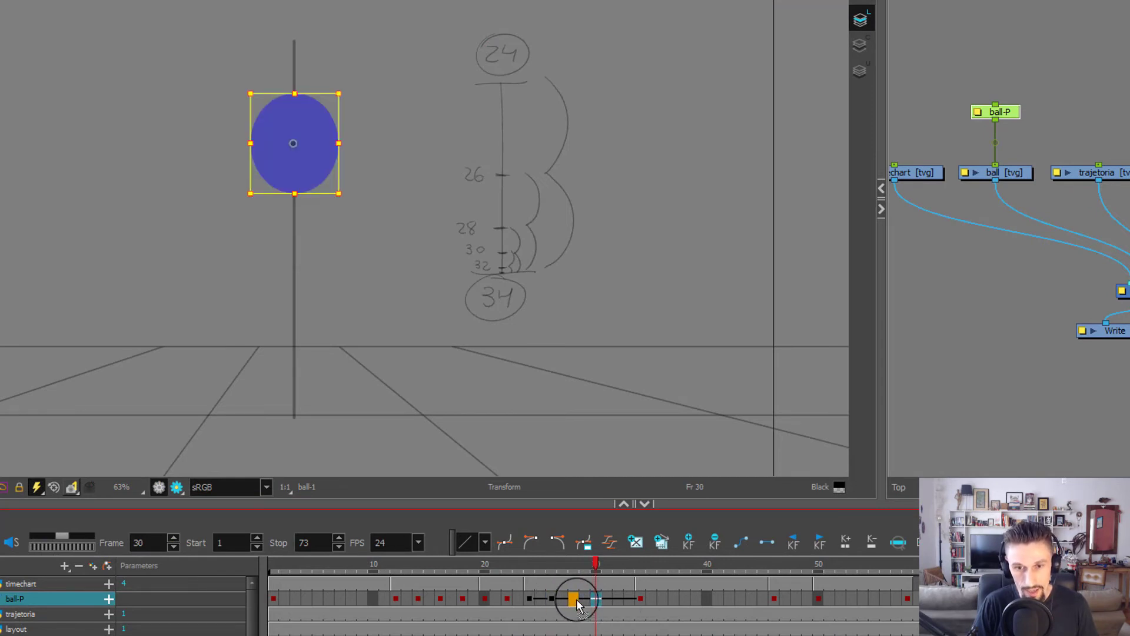
# Place in-between keys at frames 30 and 32 of ball-P, each halving the remaining distance to the frame 34 pose
pyautogui.click(607, 599)
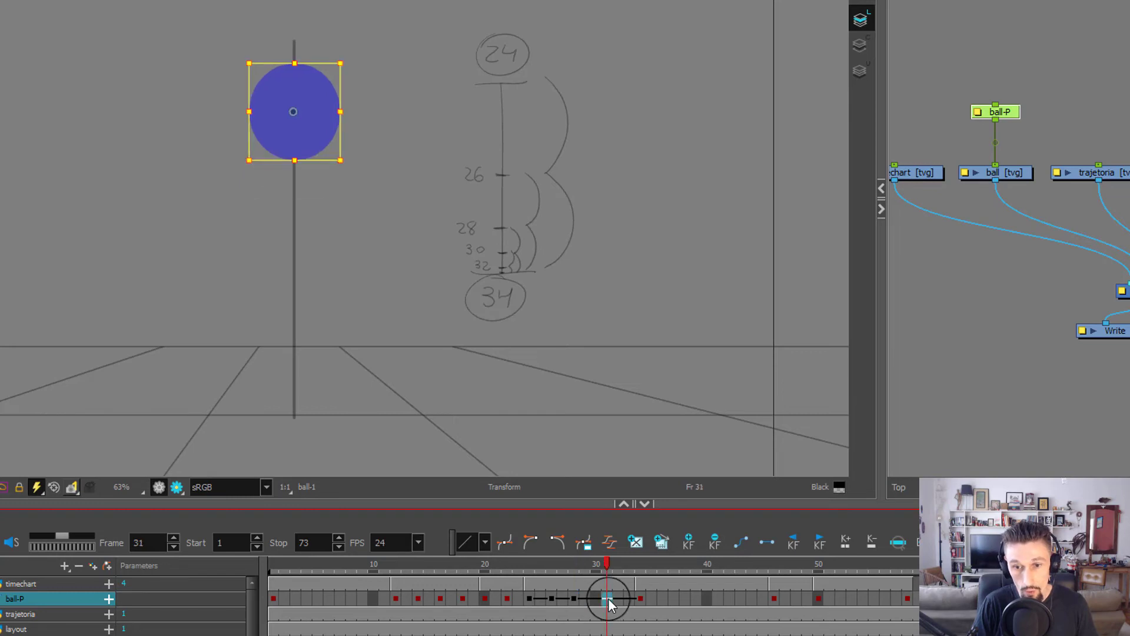
pyautogui.click(596, 599)
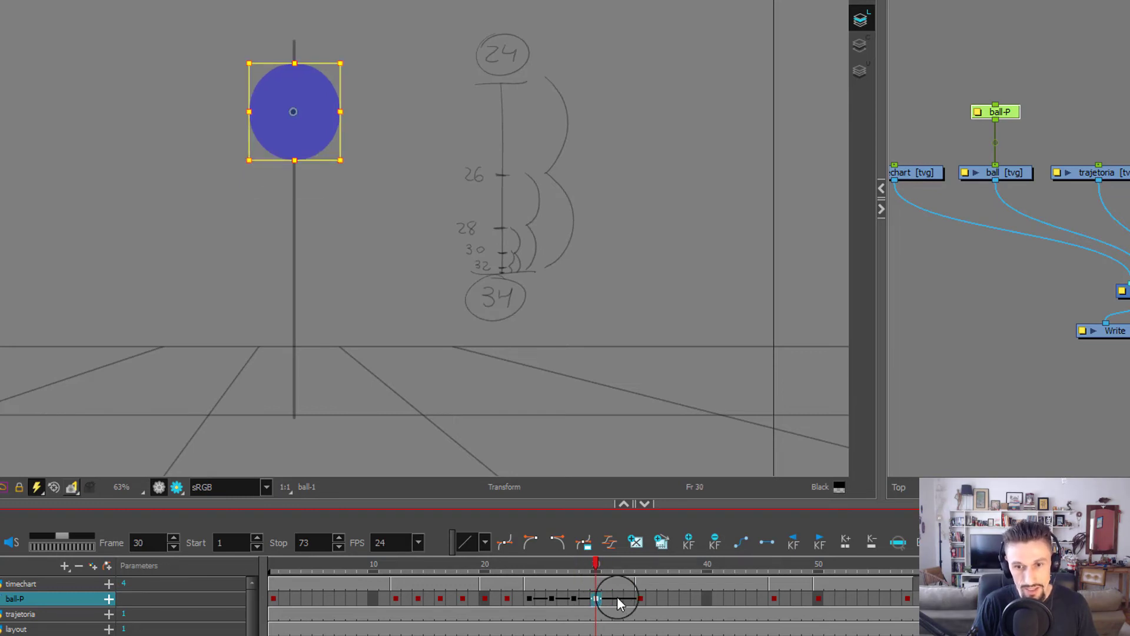
pyautogui.click(618, 599)
pyautogui.click(629, 599)
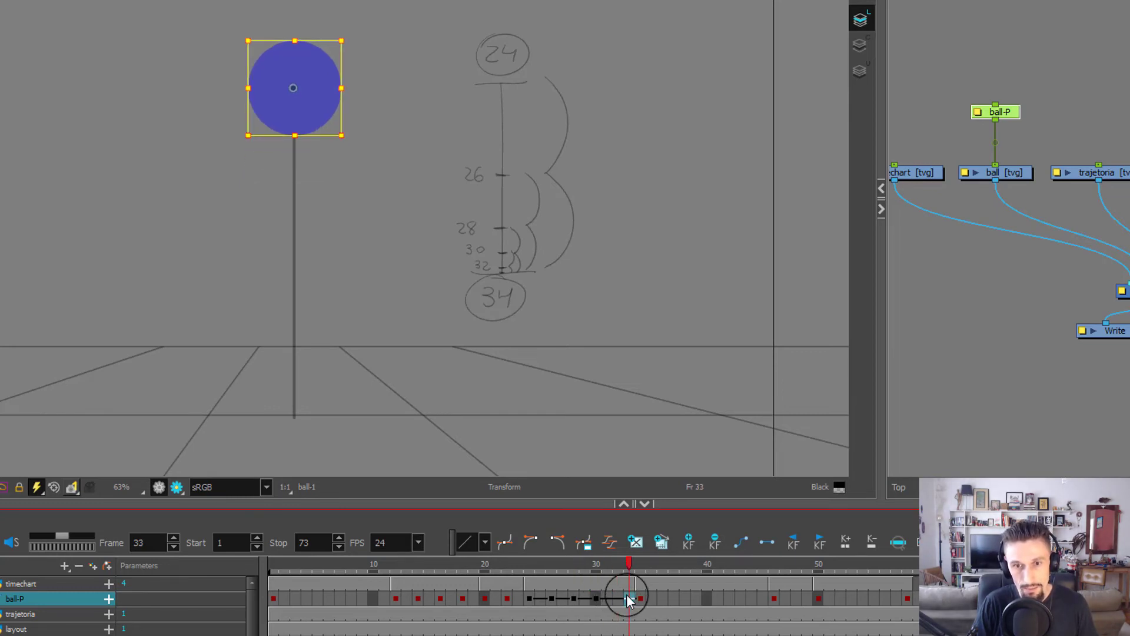
pyautogui.moveTo(629, 597); pyautogui.dragTo(618, 599)
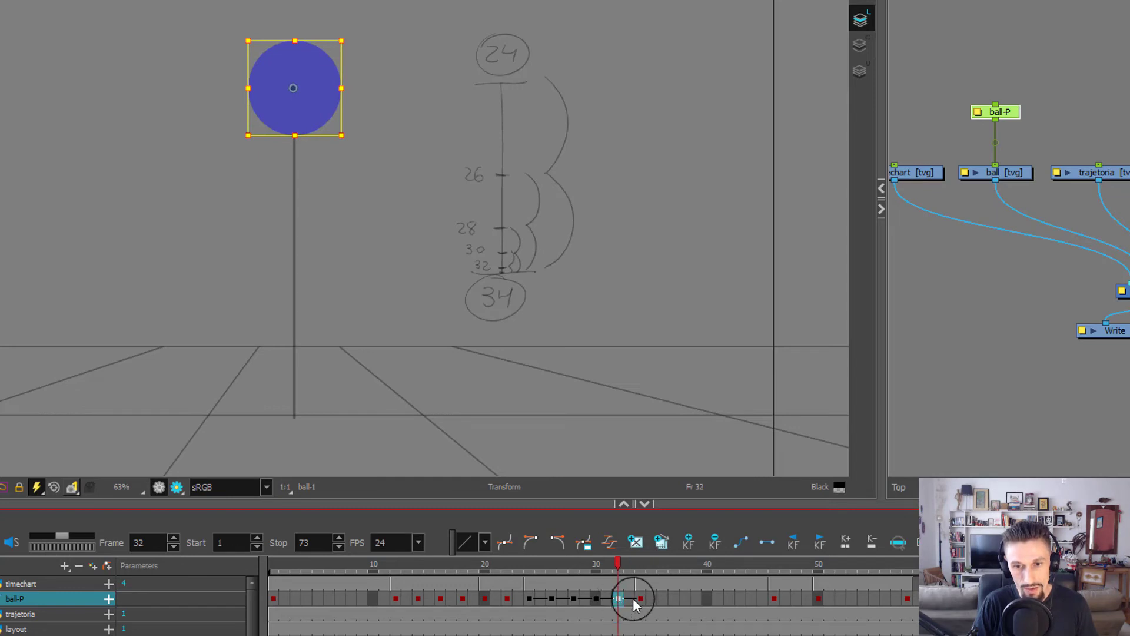
pyautogui.click(633, 599)
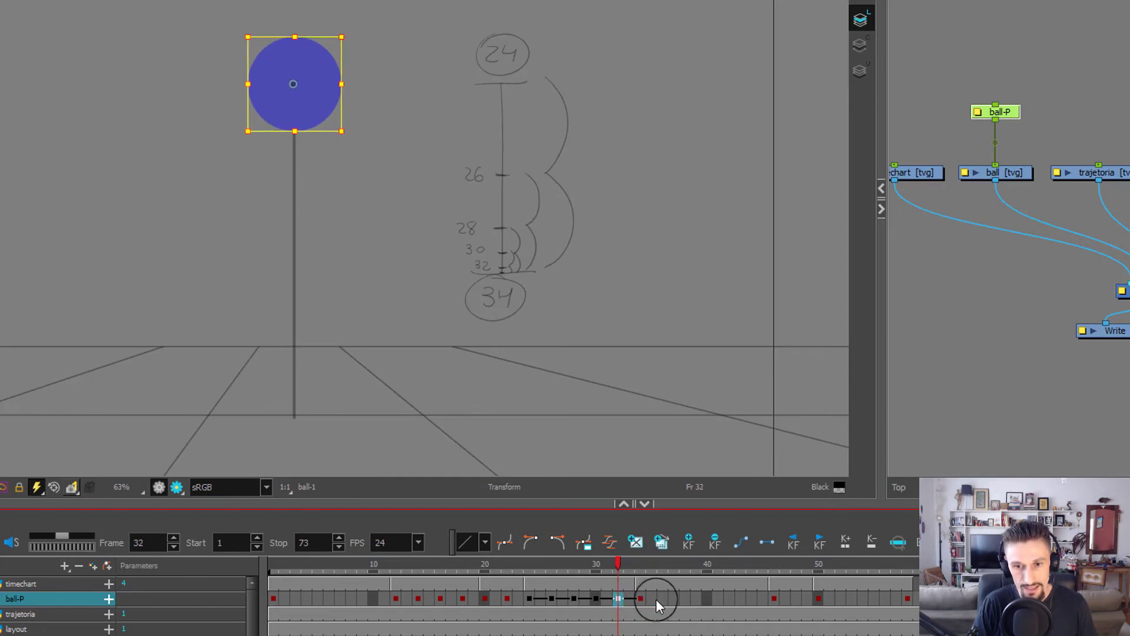
# Convert ball-P's keys from frame 24 to 34 to stop-motion and scrub through the upward bounce
pyautogui.moveTo(653, 598); pyautogui.dragTo(542, 598)
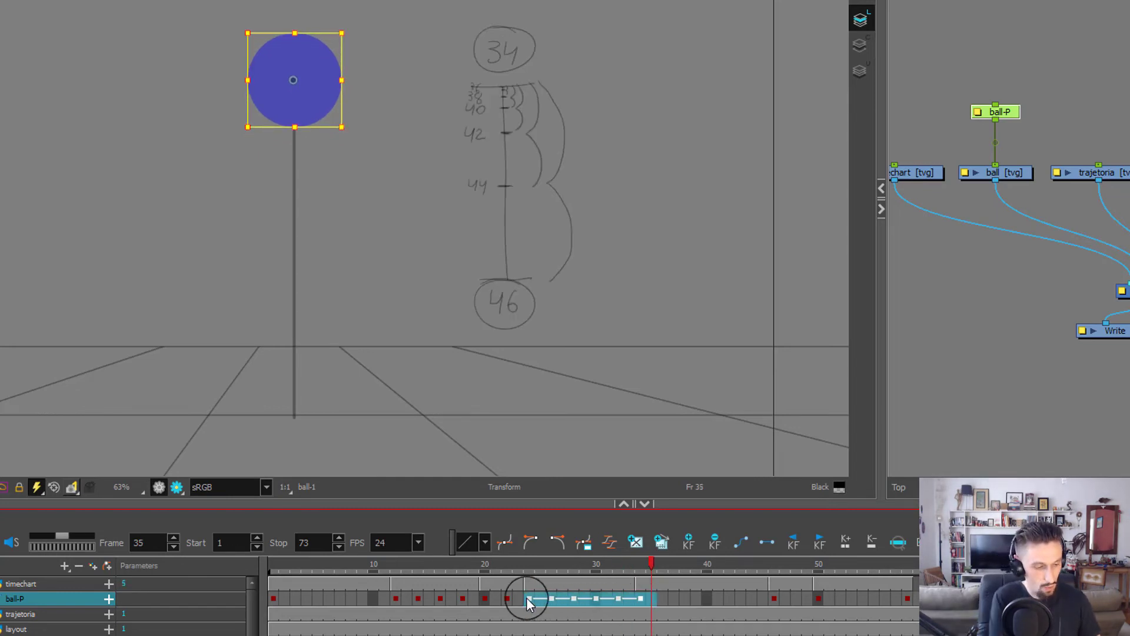
pyautogui.hotkey('ctrl', 'l')
pyautogui.press('Escape')
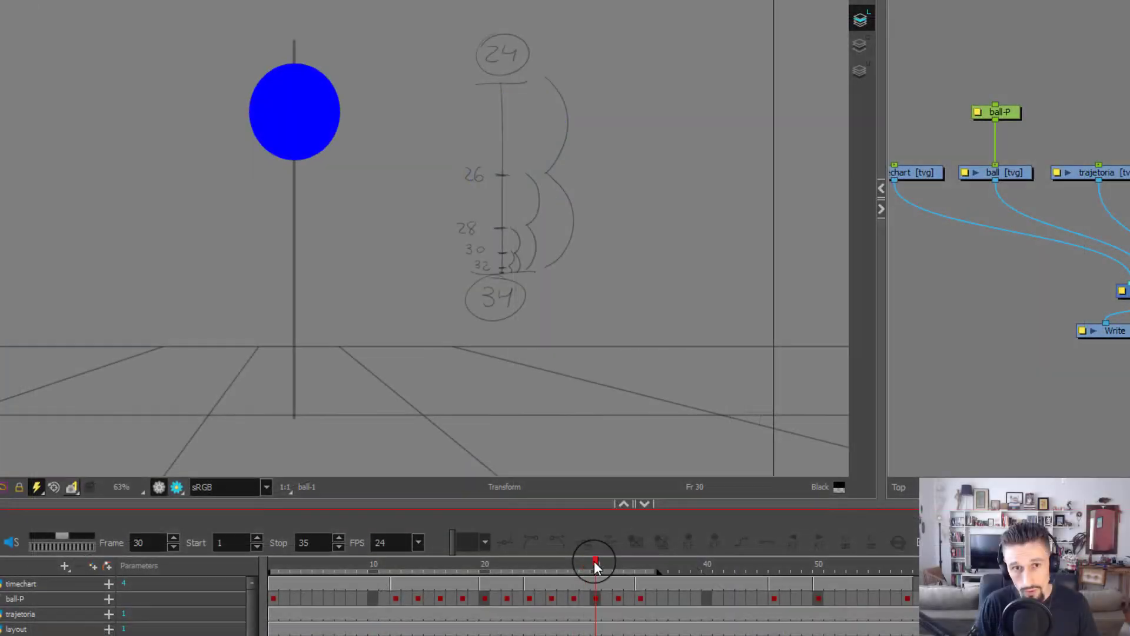
pyautogui.moveTo(595, 561); pyautogui.dragTo(641, 563)
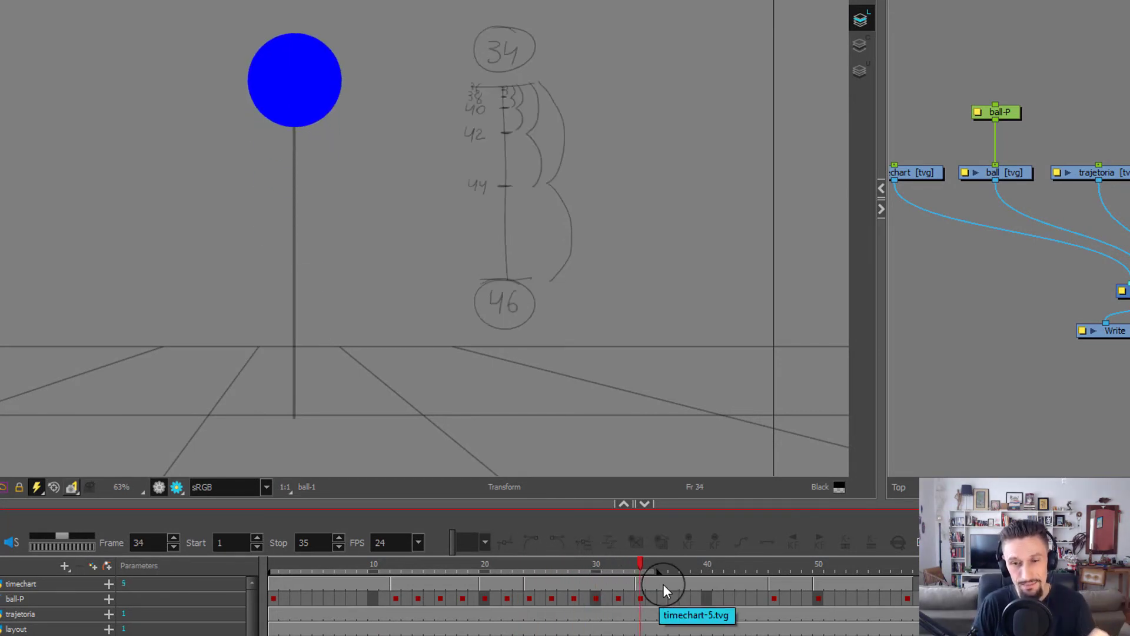
# Place in-between keys at frames 44, 42 and 40 of ball-P, successively halving from the frame 46 pose toward frame 34
pyautogui.click(703, 598)
pyautogui.hotkey('ctrl', 'k')
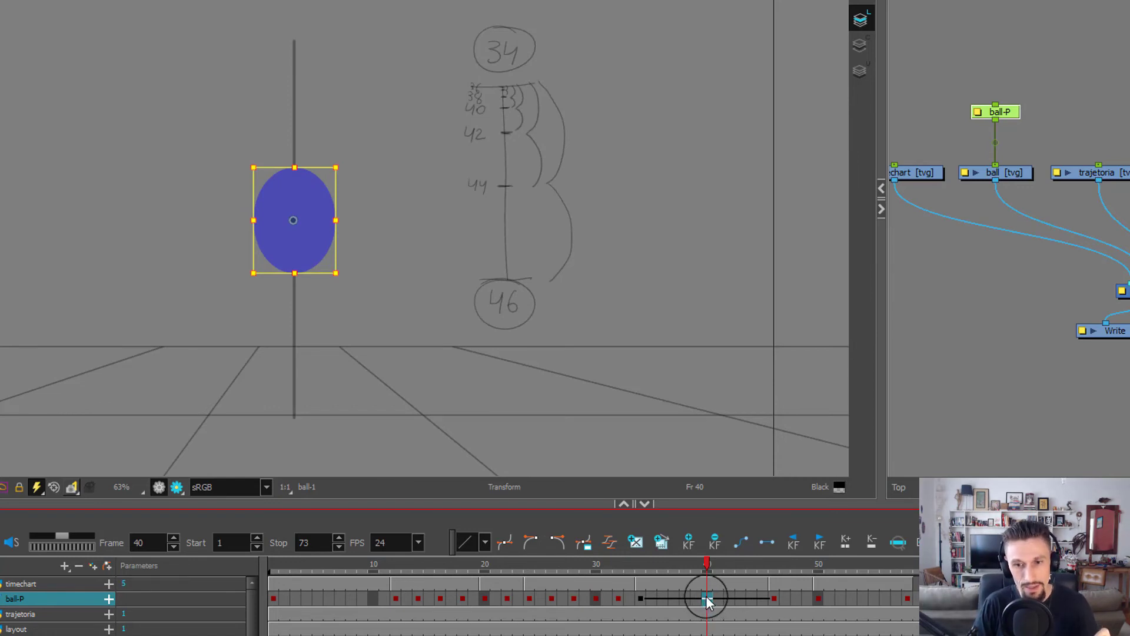
pyautogui.moveTo(706, 598); pyautogui.dragTo(730, 602)
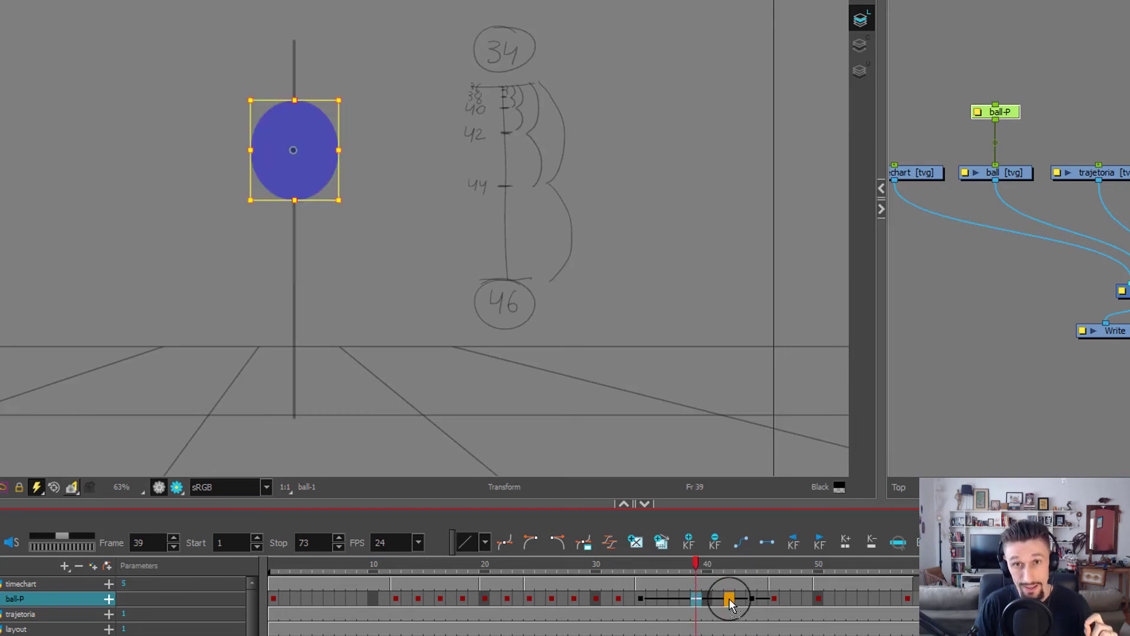
pyautogui.click(685, 599)
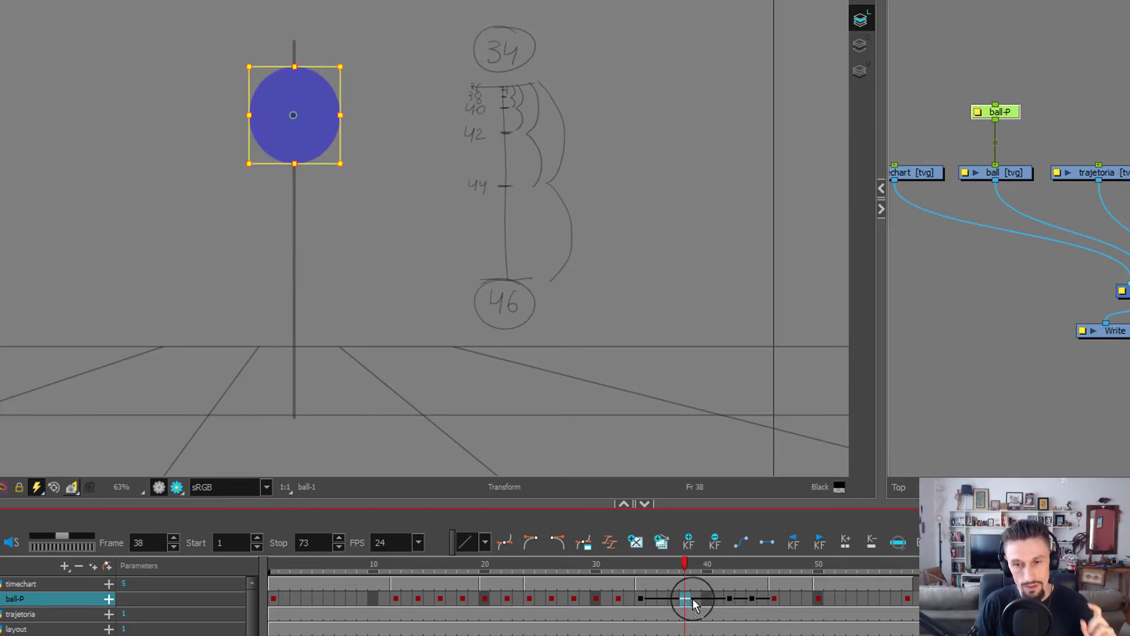
# Place in-between keys at frames 38 and 36 of ball-P, continuing to halve the interpolation toward the frame 34 pose
pyautogui.click(672, 600)
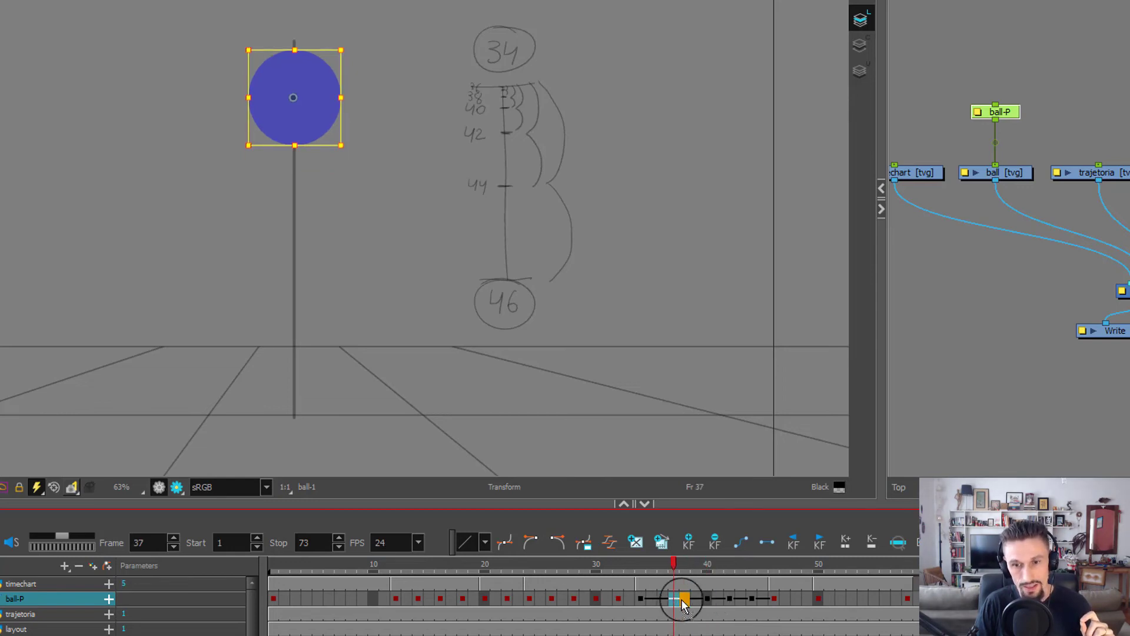
pyautogui.click(651, 597)
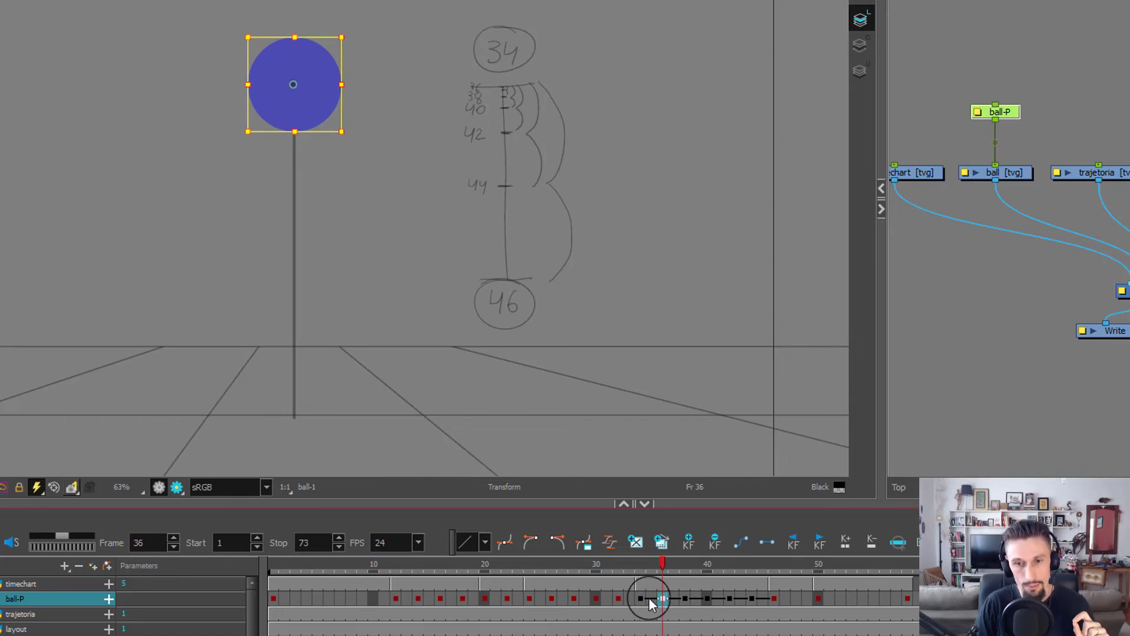
pyautogui.click(644, 598)
pyautogui.click(662, 598)
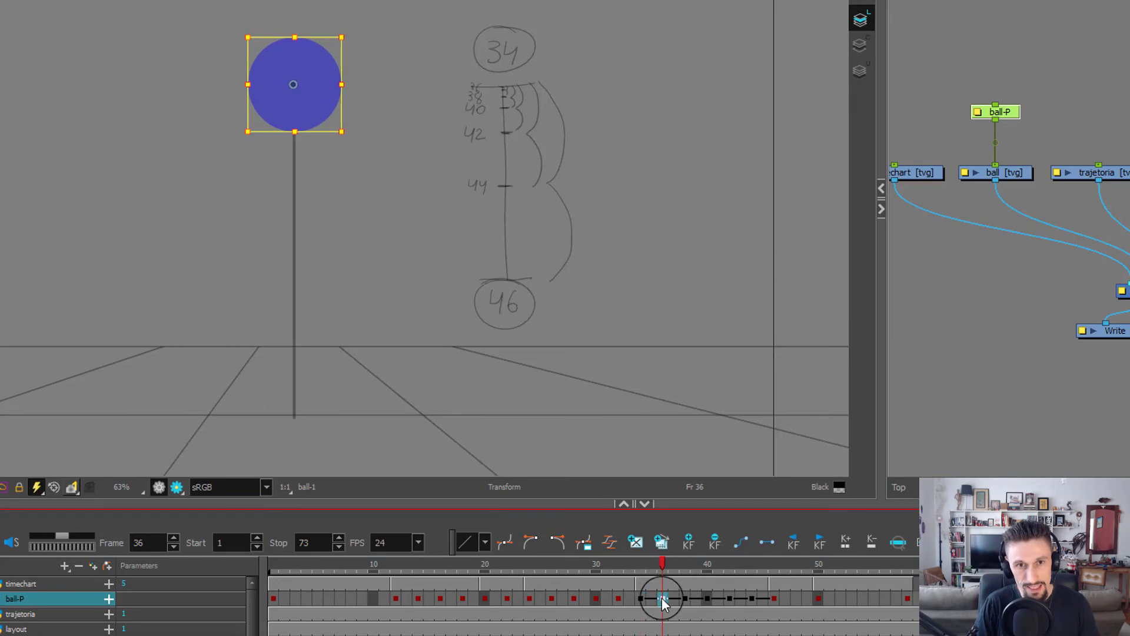
# Compare the poses from frame 34 to 36 and convert ball-P's keys from frame 34 to 46 to stop-motion
pyautogui.click(641, 598)
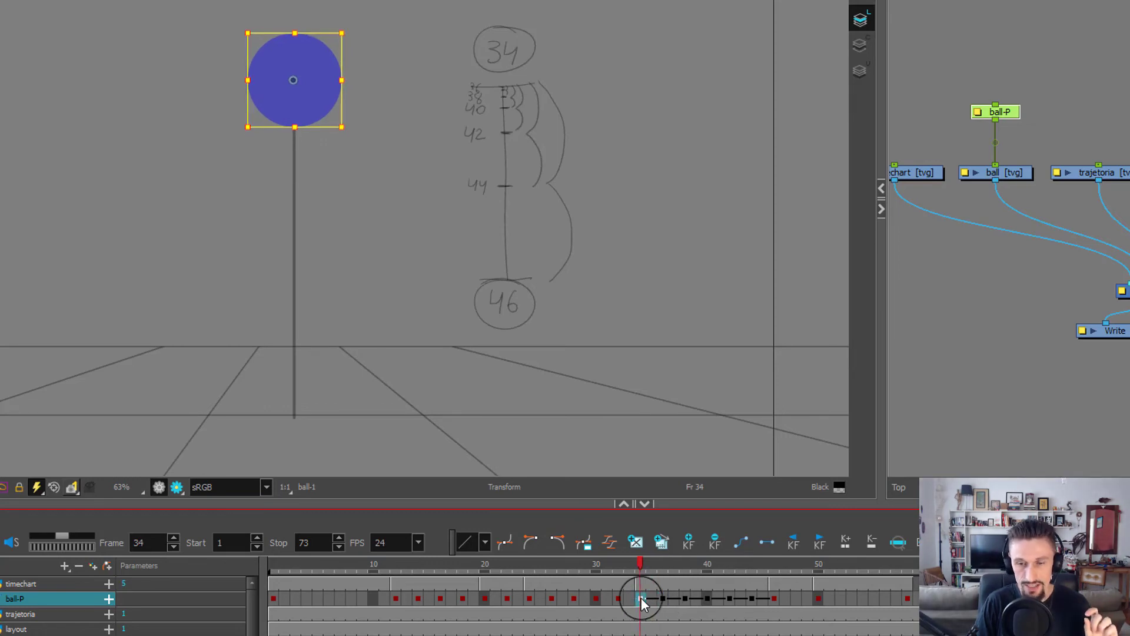
pyautogui.click(648, 598)
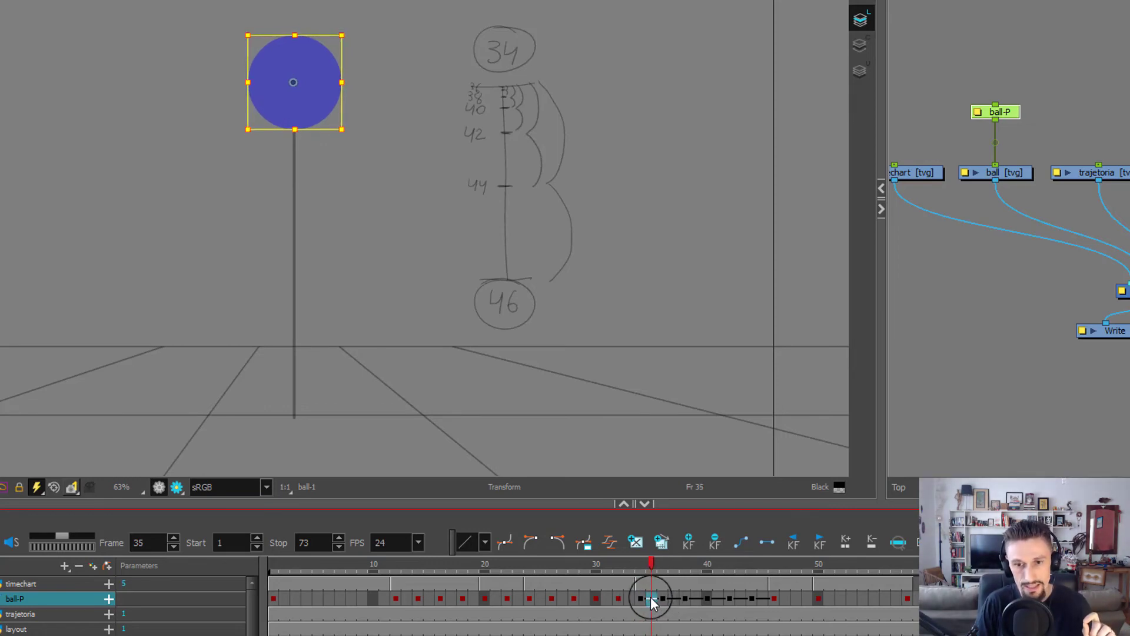
pyautogui.click(661, 600)
pyautogui.moveTo(618, 598); pyautogui.dragTo(805, 600)
pyautogui.hotkey('ctrl', 'shift', 'a')
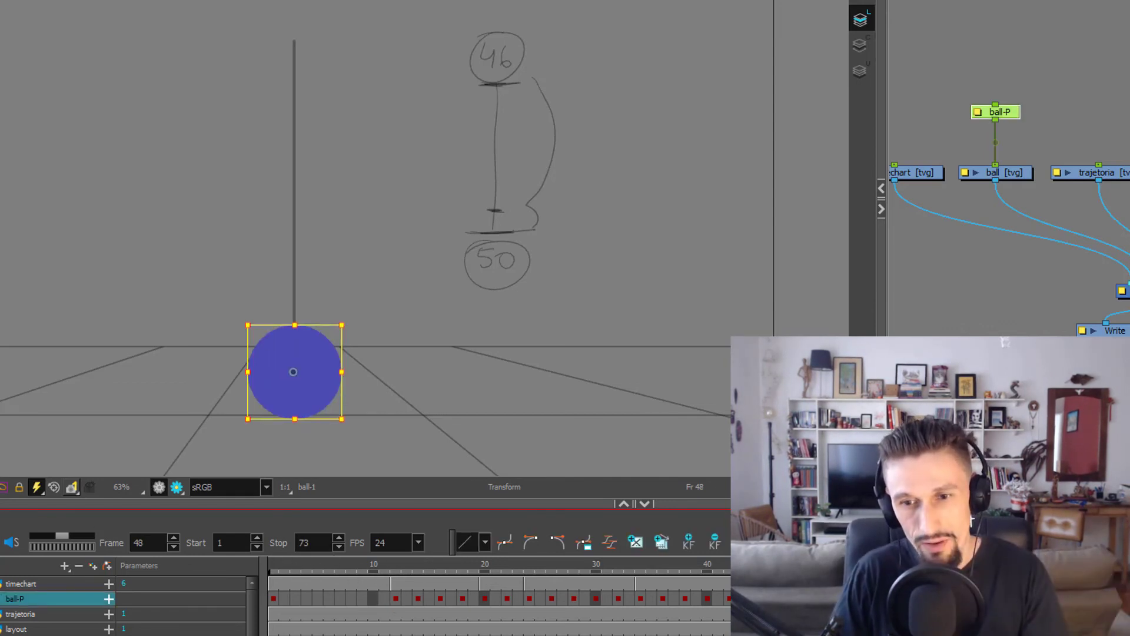
# Place an in-between key at frame 48 of ball-P favouring the frame 50 pose, and hold frames 46 to 50 as stop-motion
pyautogui.press('.')
pyautogui.click(802, 599)
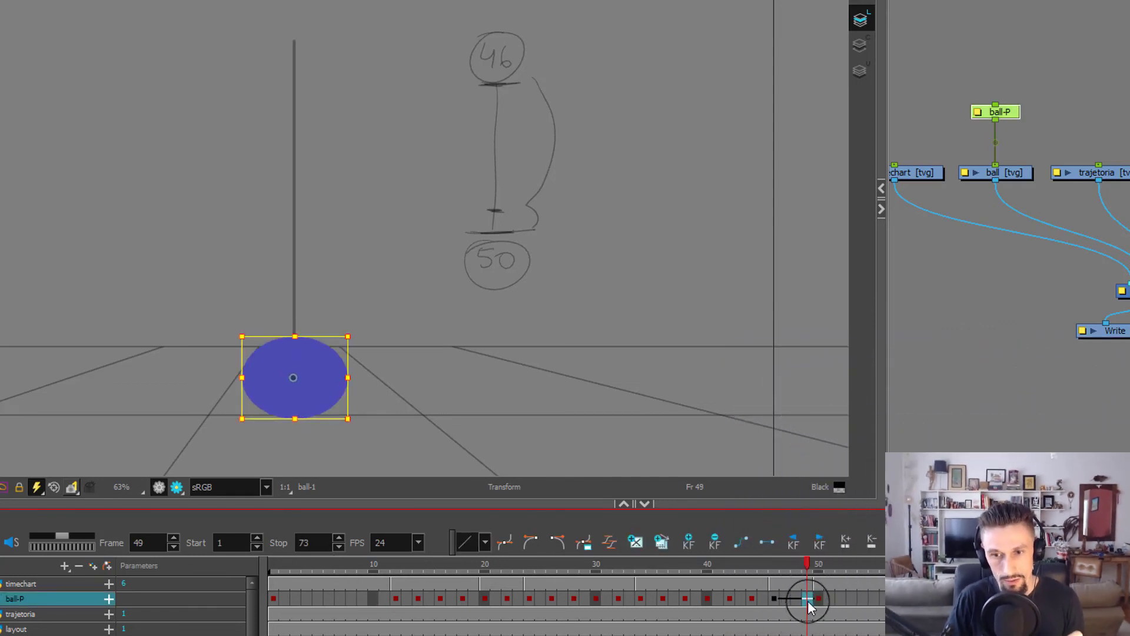
pyautogui.click(805, 599)
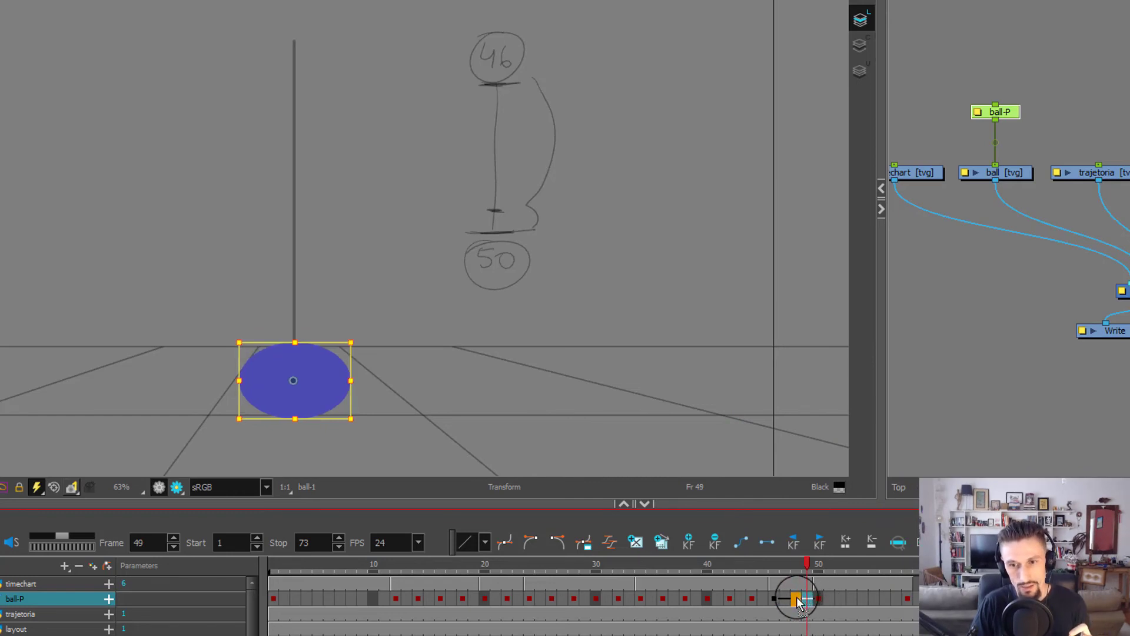
pyautogui.moveTo(796, 600); pyautogui.dragTo(762, 601)
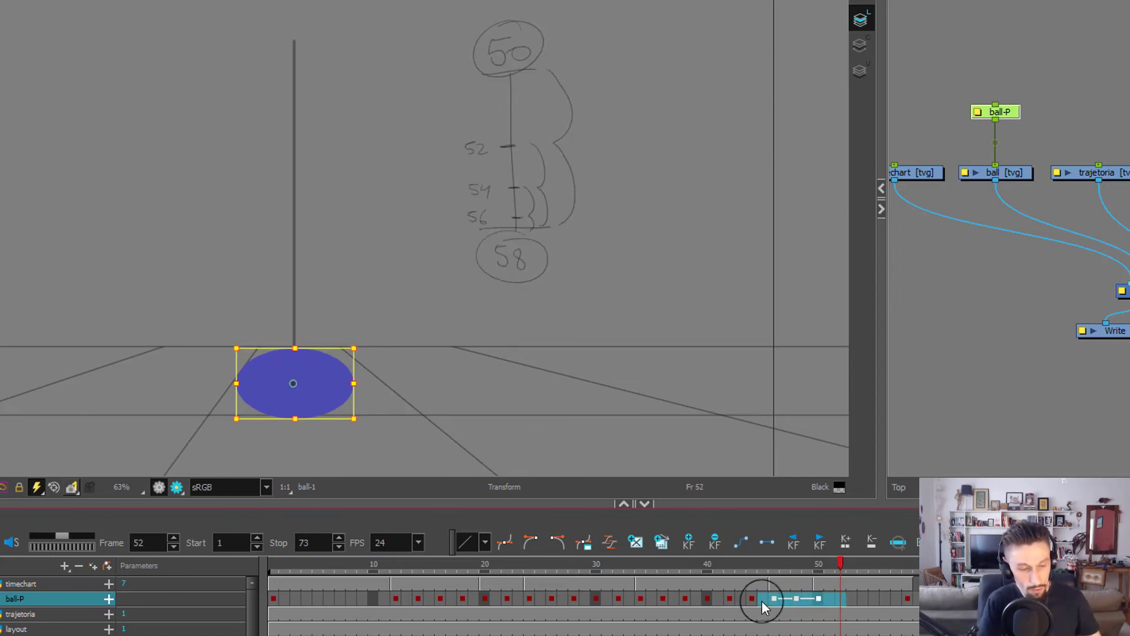
pyautogui.moveTo(655, 562)
pyautogui.mouseDown()
pyautogui.moveTo(815, 592)
pyautogui.moveTo(801, 594)
pyautogui.moveTo(819, 603)
pyautogui.mouseUp()
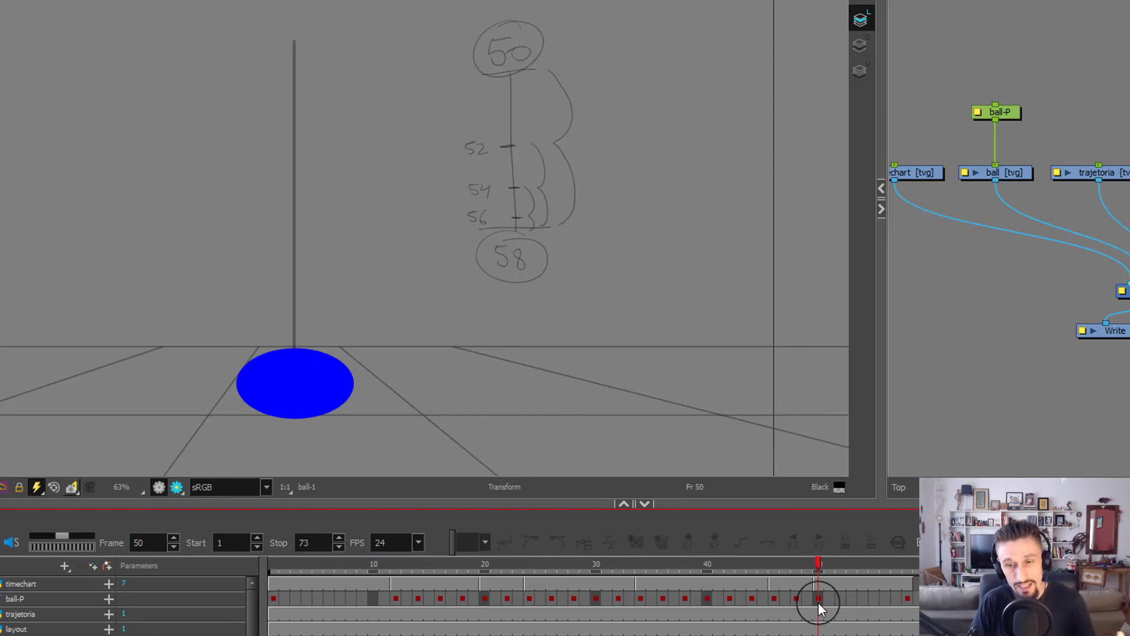
# Place in-between keys at frames 52, 54 and 56 of ball-P, successively halving toward the frame 58 pose
pyautogui.click(860, 598)
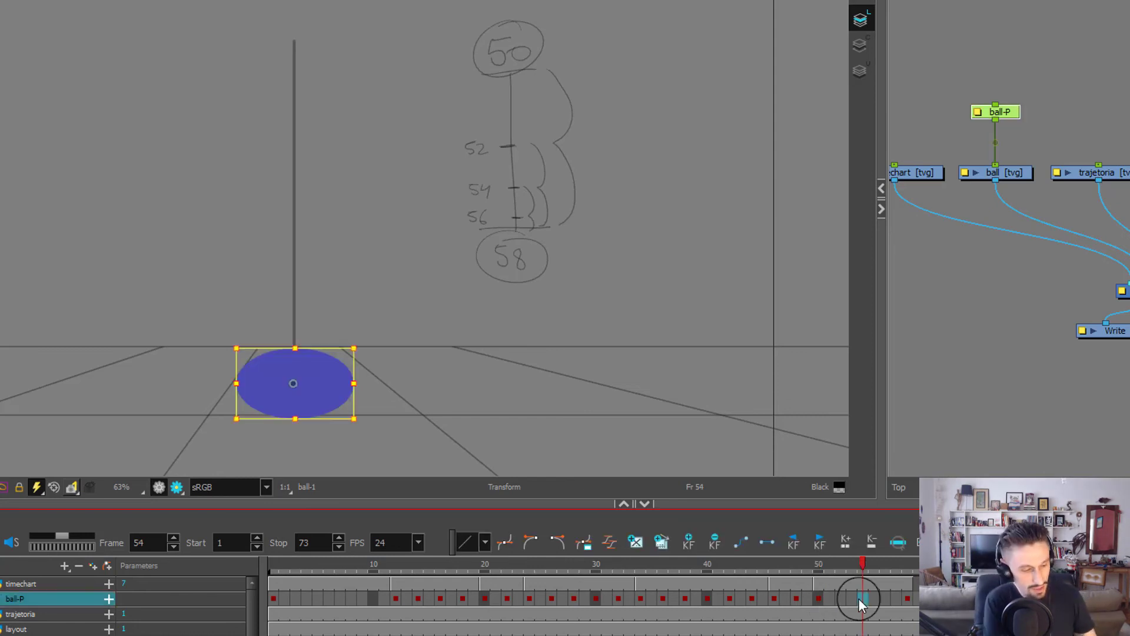
pyautogui.hotkey('ctrl', 'k')
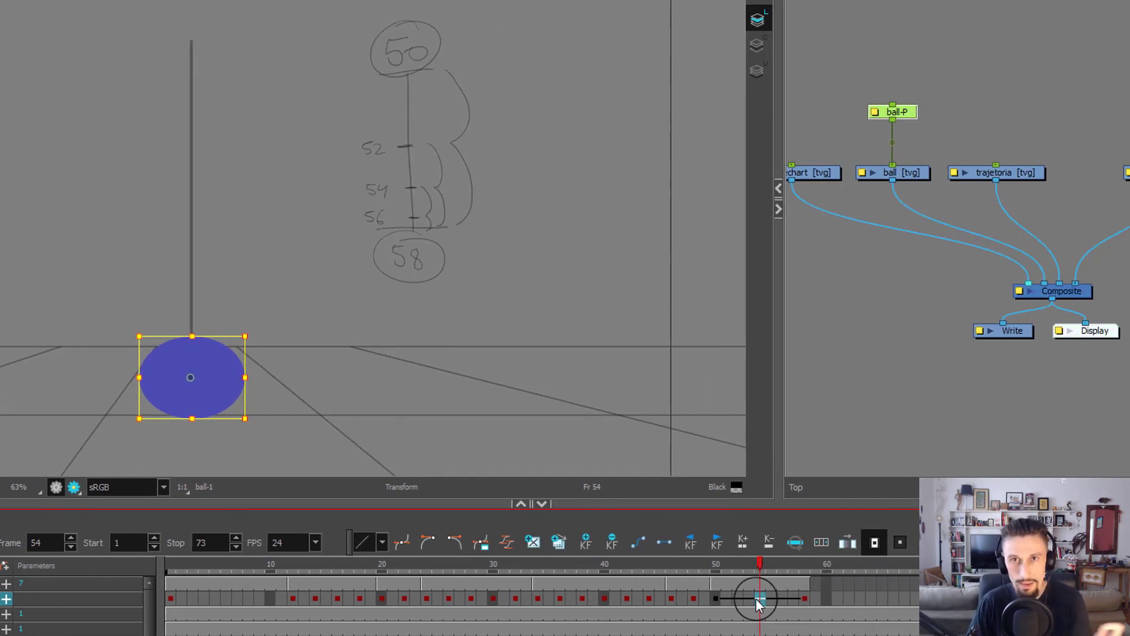
pyautogui.moveTo(760, 600)
pyautogui.mouseDown()
pyautogui.moveTo(743, 604)
pyautogui.moveTo(770, 601)
pyautogui.moveTo(760, 600)
pyautogui.mouseUp()
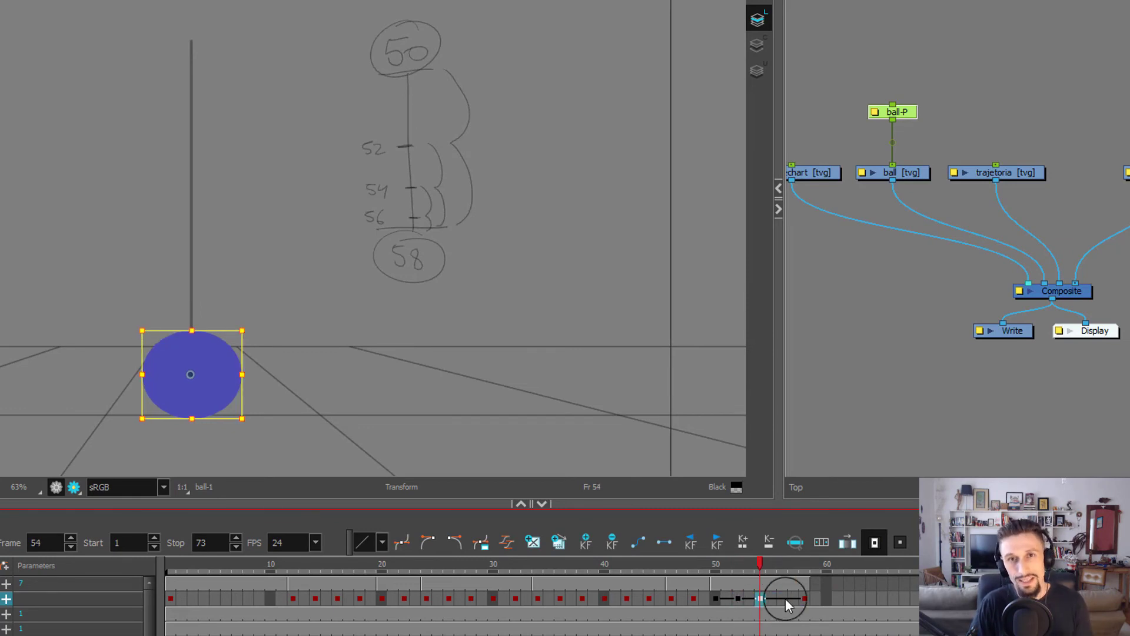
pyautogui.moveTo(784, 599); pyautogui.dragTo(795, 599)
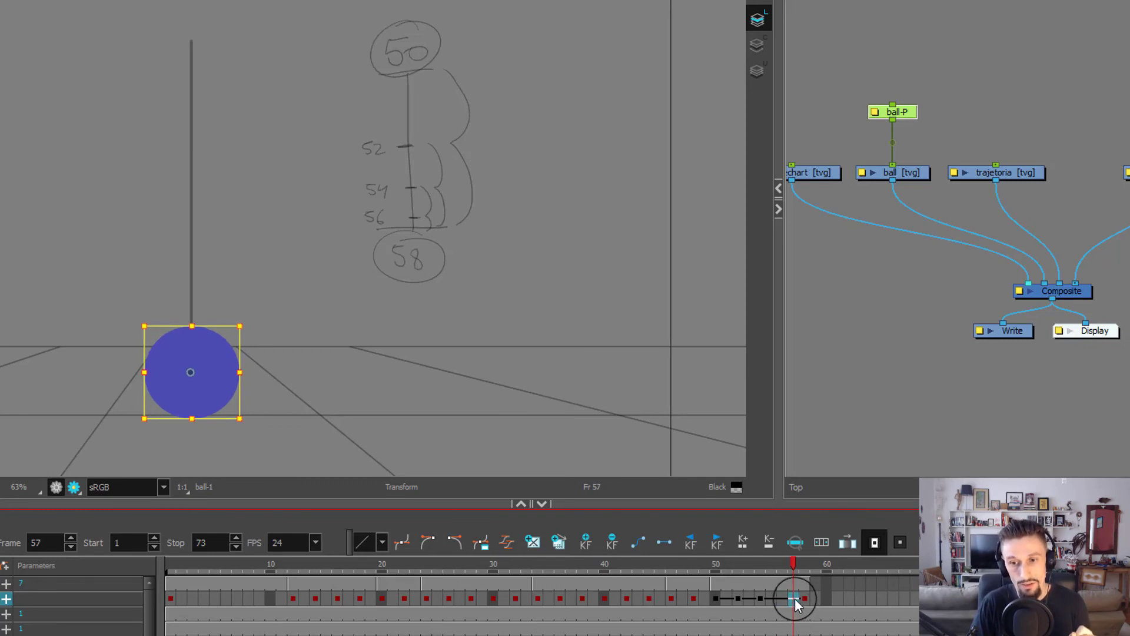
# Compare the frame 56 and 58 poses and convert ball-P's keys from frame 50 to 58 to stop-motion
pyautogui.click(805, 598)
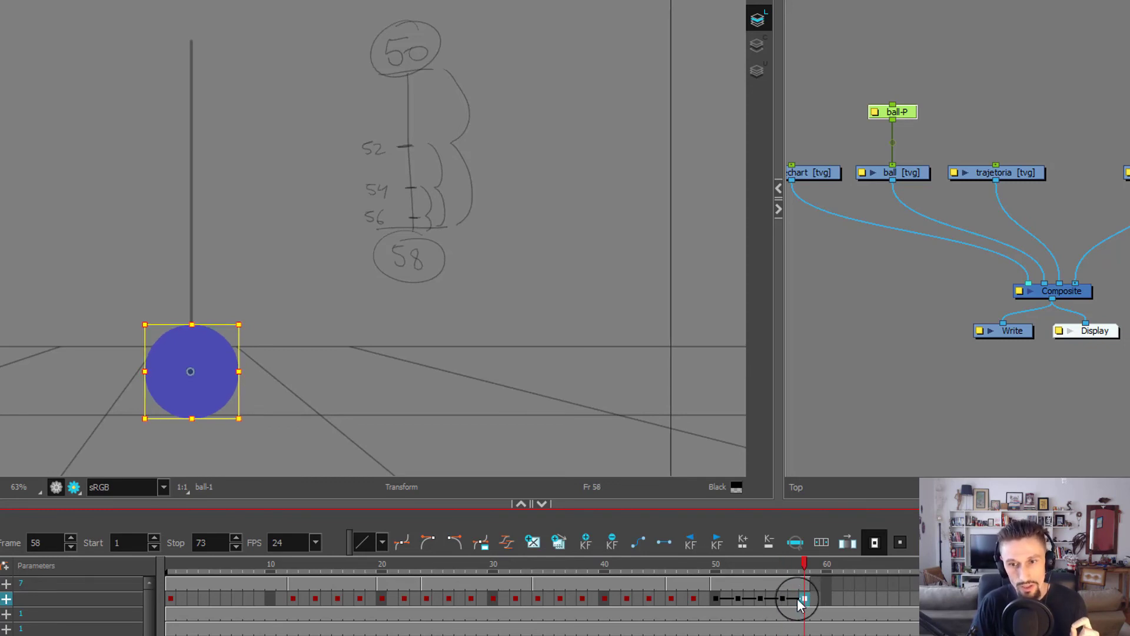
pyautogui.click(782, 598)
pyautogui.click(804, 597)
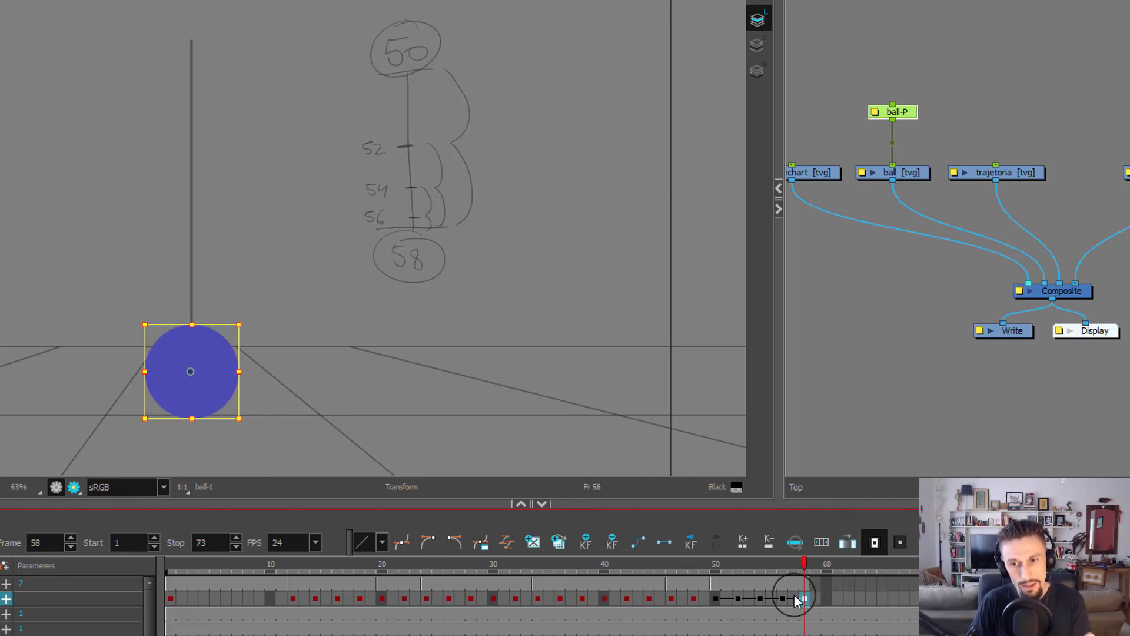
pyautogui.click(794, 598)
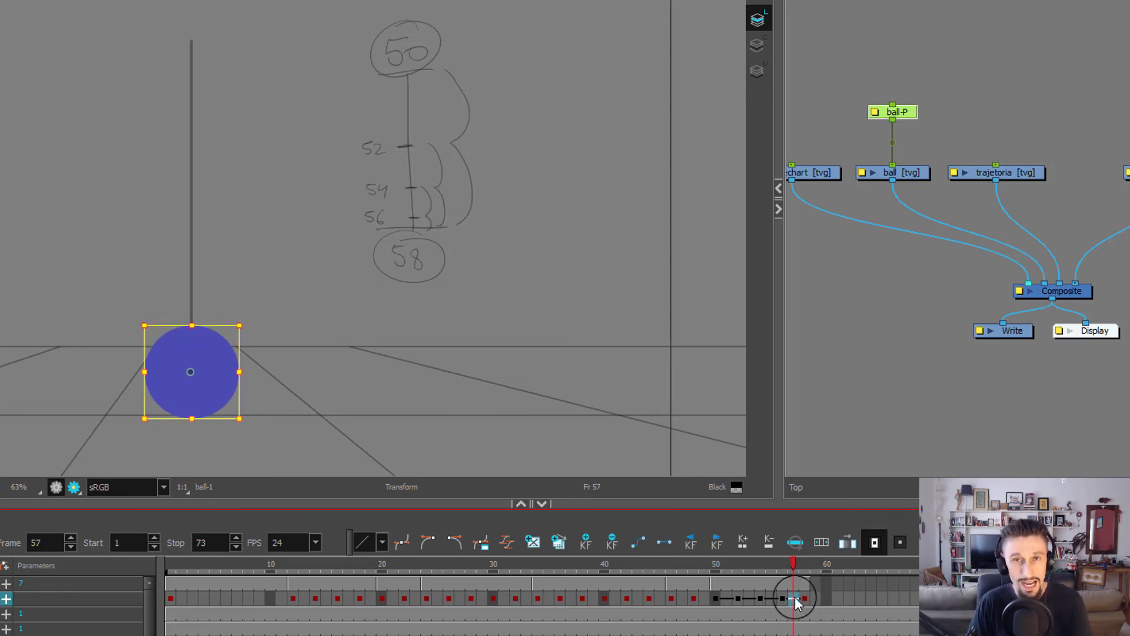
pyautogui.moveTo(807, 600); pyautogui.dragTo(709, 601)
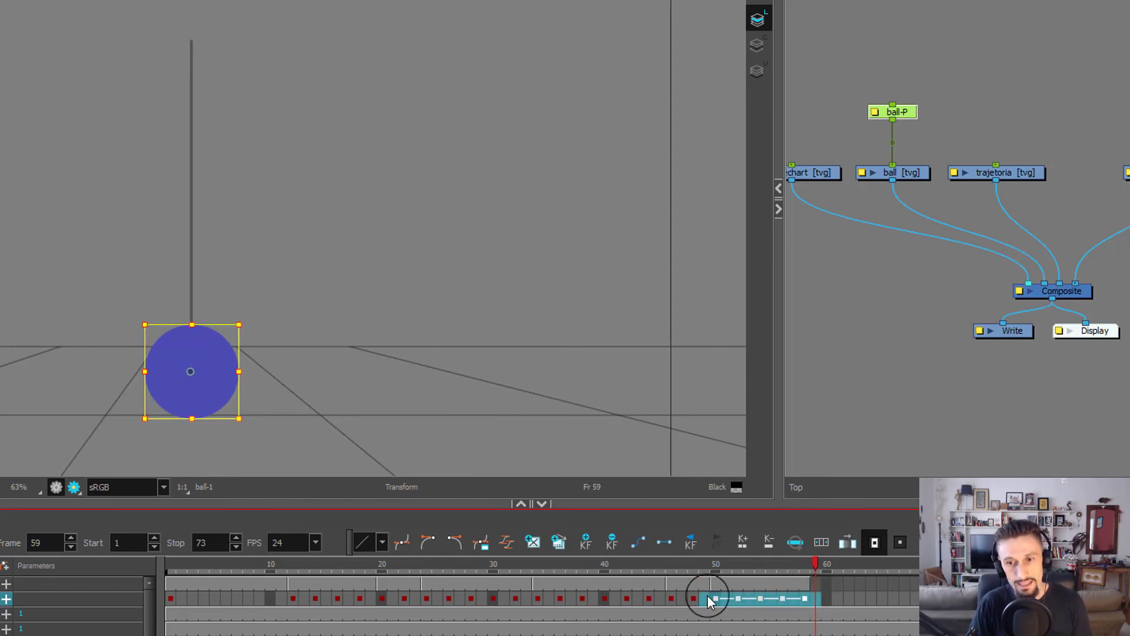
pyautogui.click(510, 473)
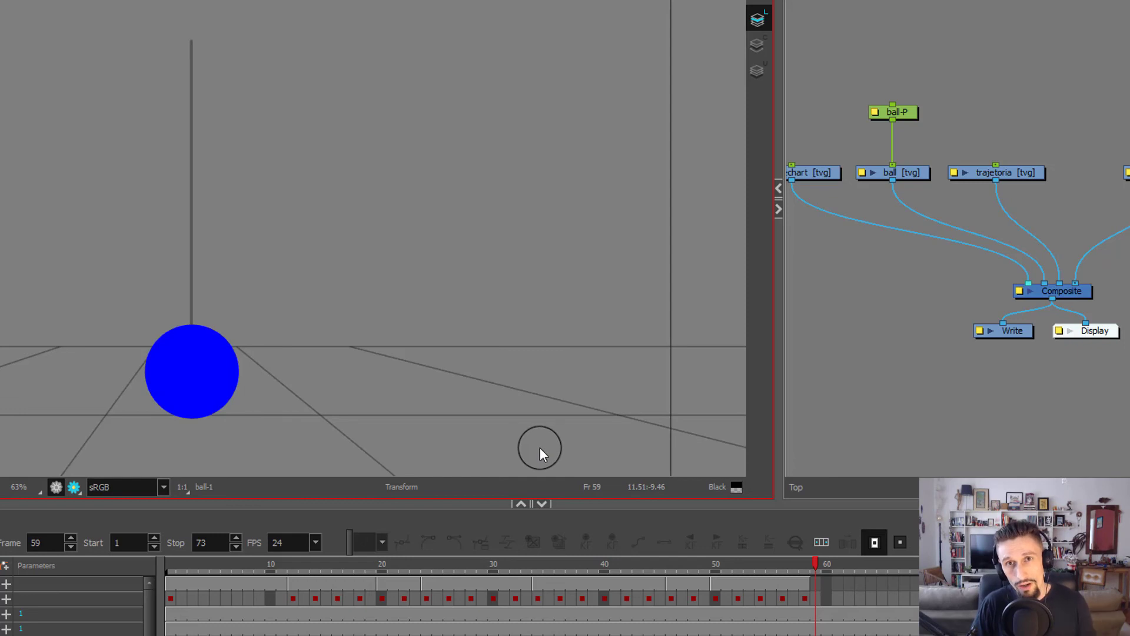
# Disable the trajetoria and timechart drawings and play back the finished bouncing ball animation
pyautogui.click(1034, 172)
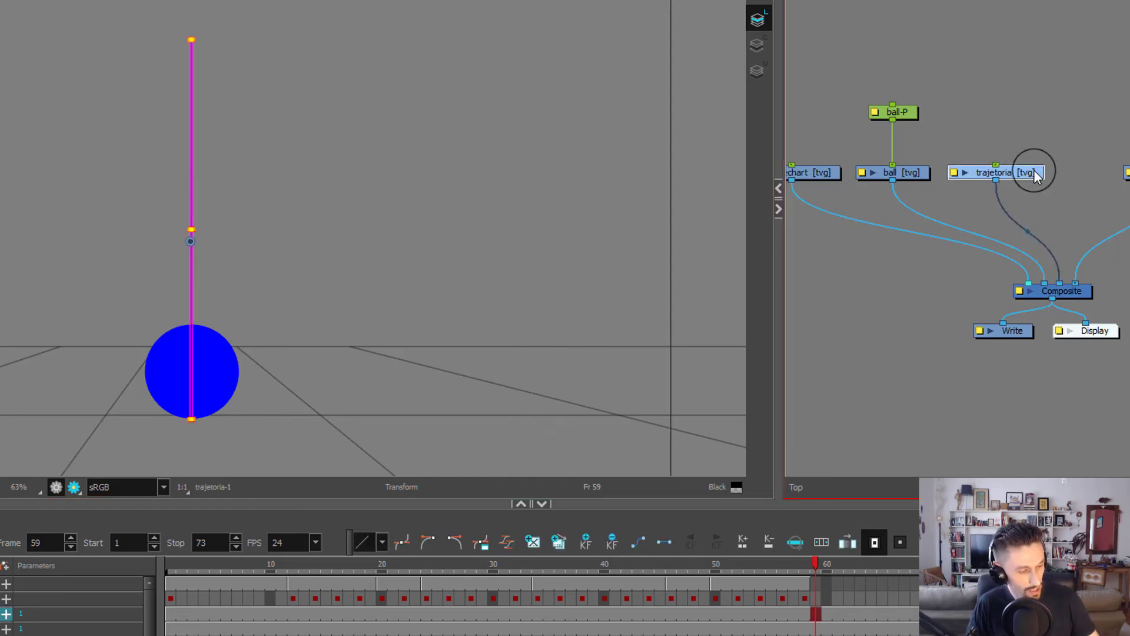
pyautogui.press('Delete')
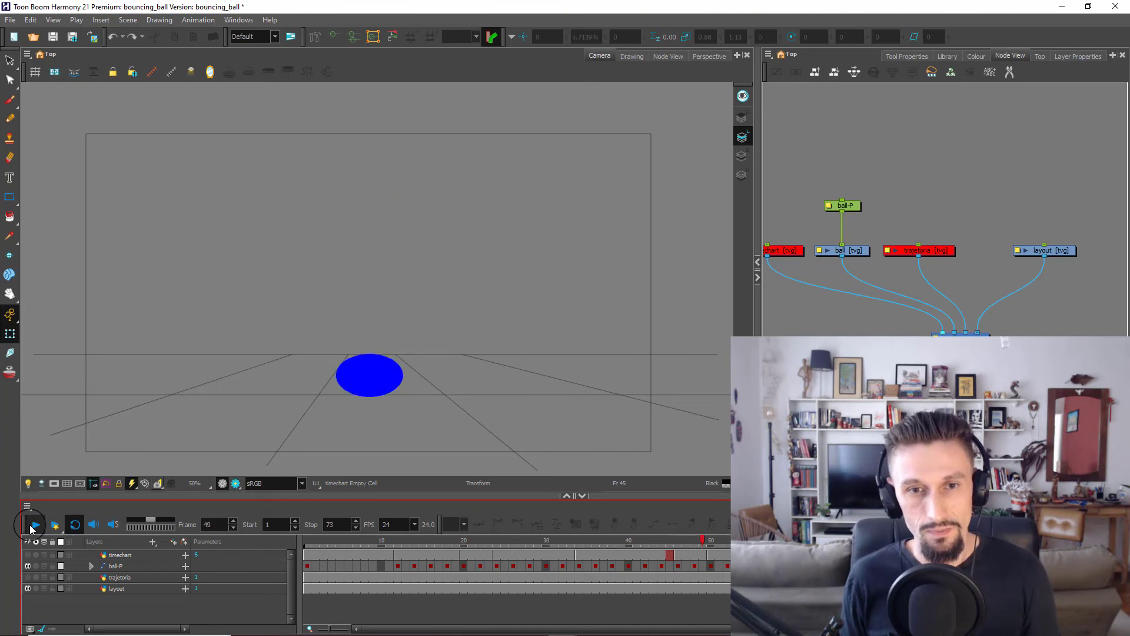
pyautogui.click(36, 527)
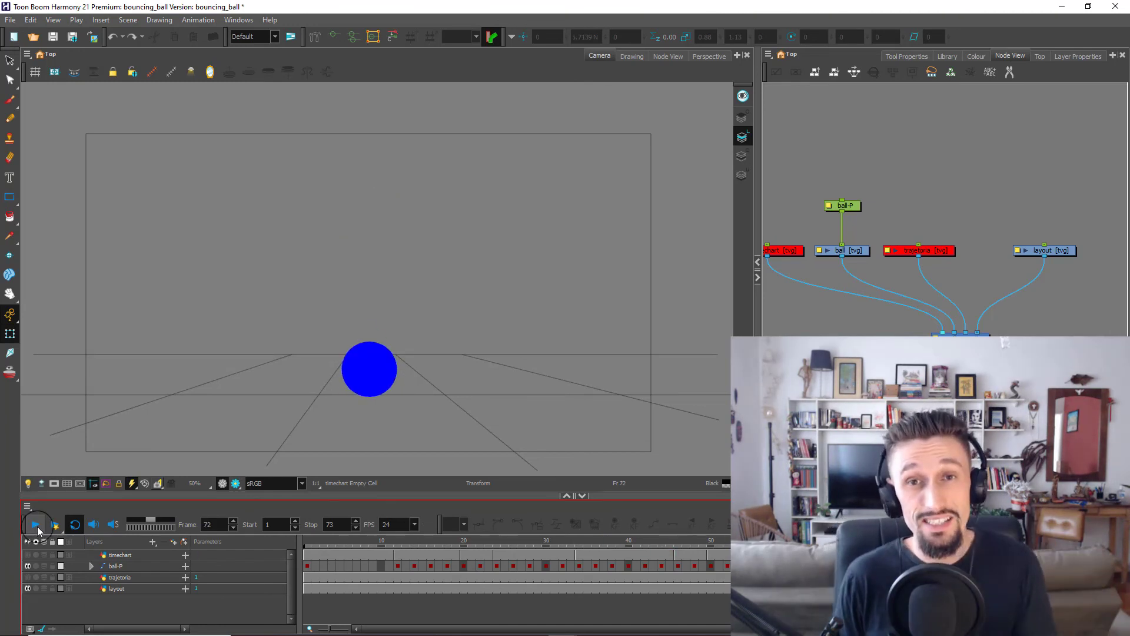